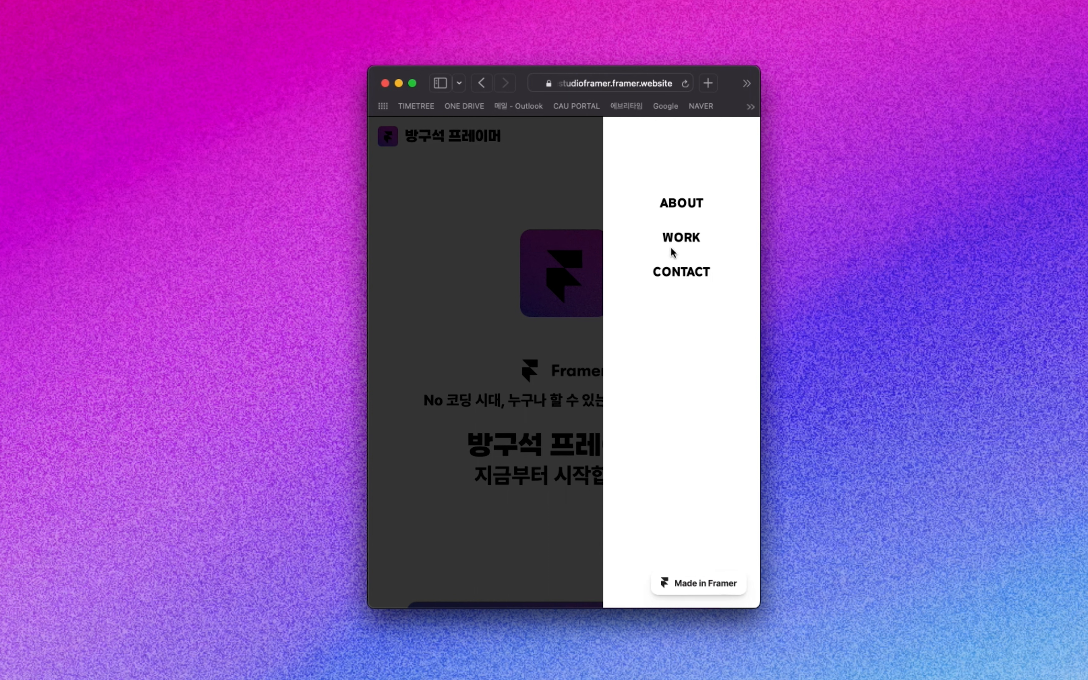
Close the published site's menu and widen the browser window to see how the layout responds
click(519, 198)
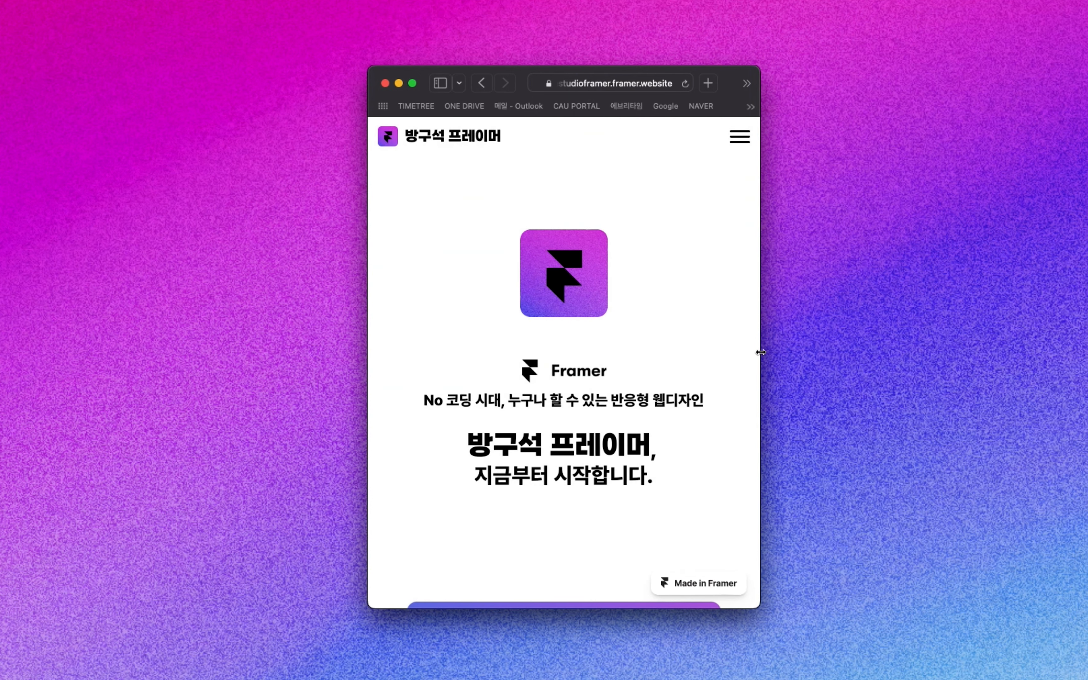
drag(761, 352, 963, 352)
drag(368, 352, 66, 351)
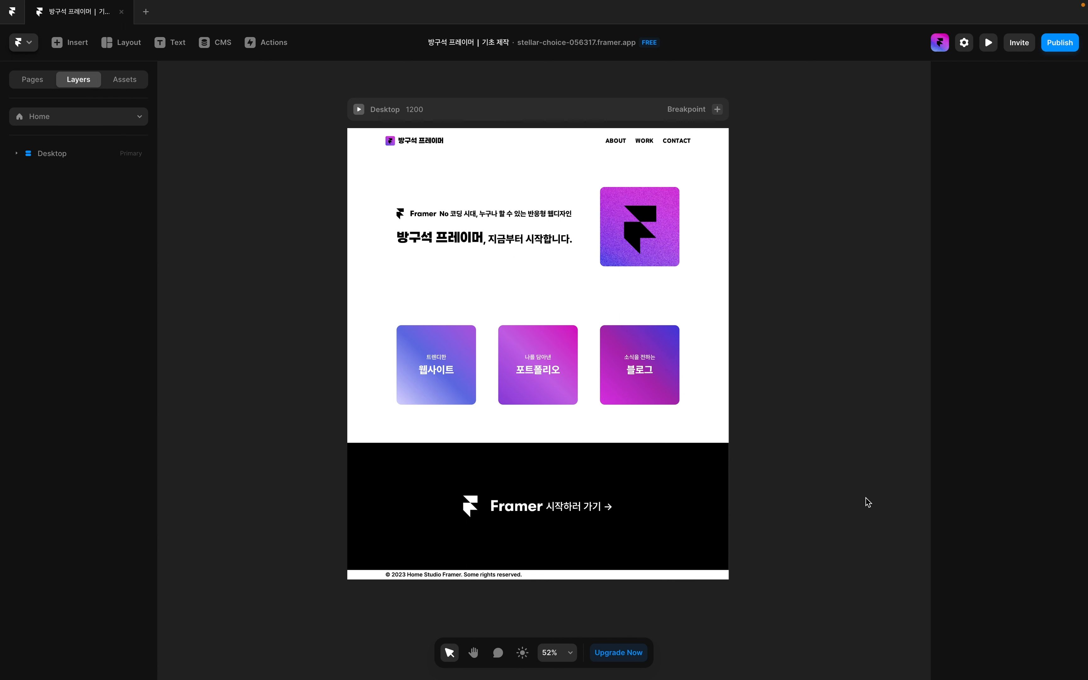
Inspect the width type options available for the desktop Top Bar
click(559, 147)
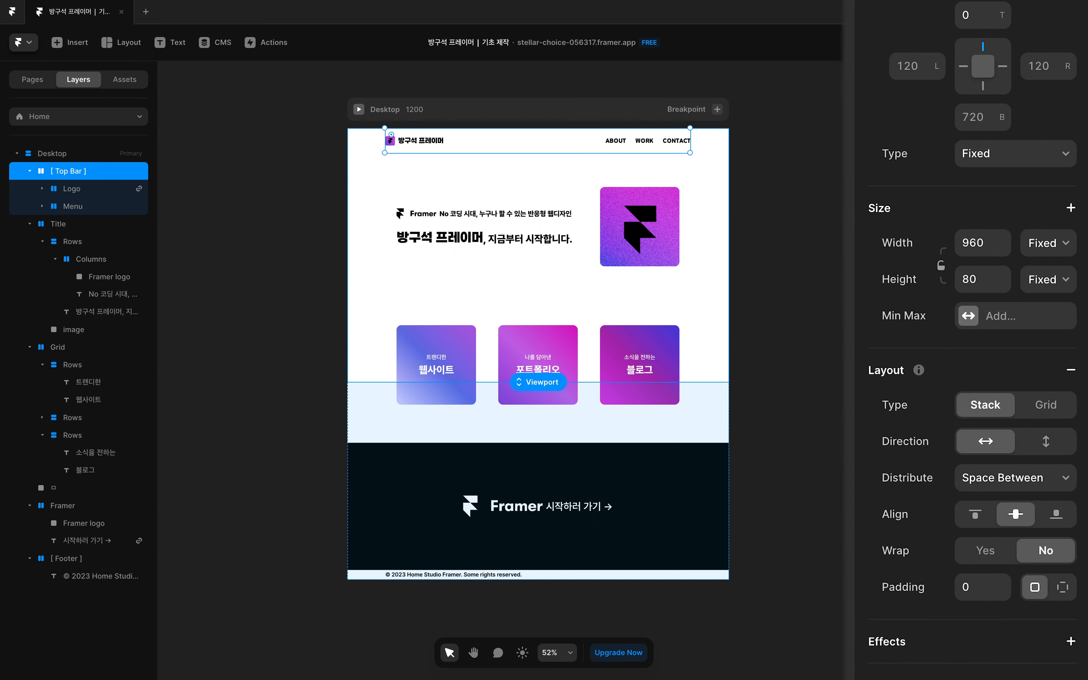
click(1048, 243)
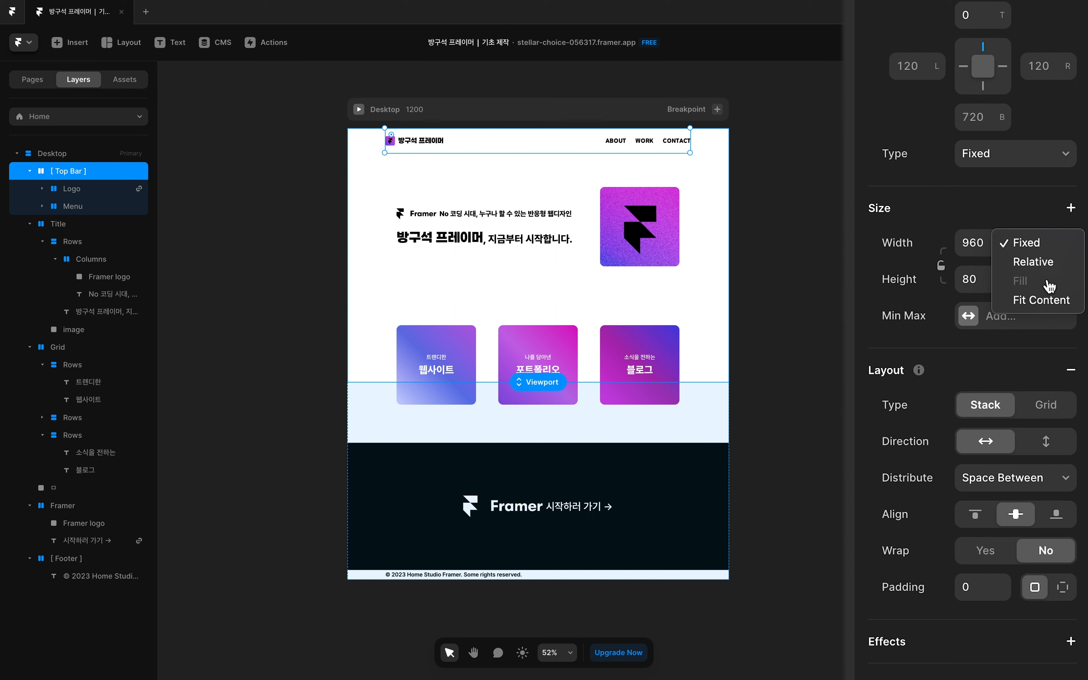
click(796, 183)
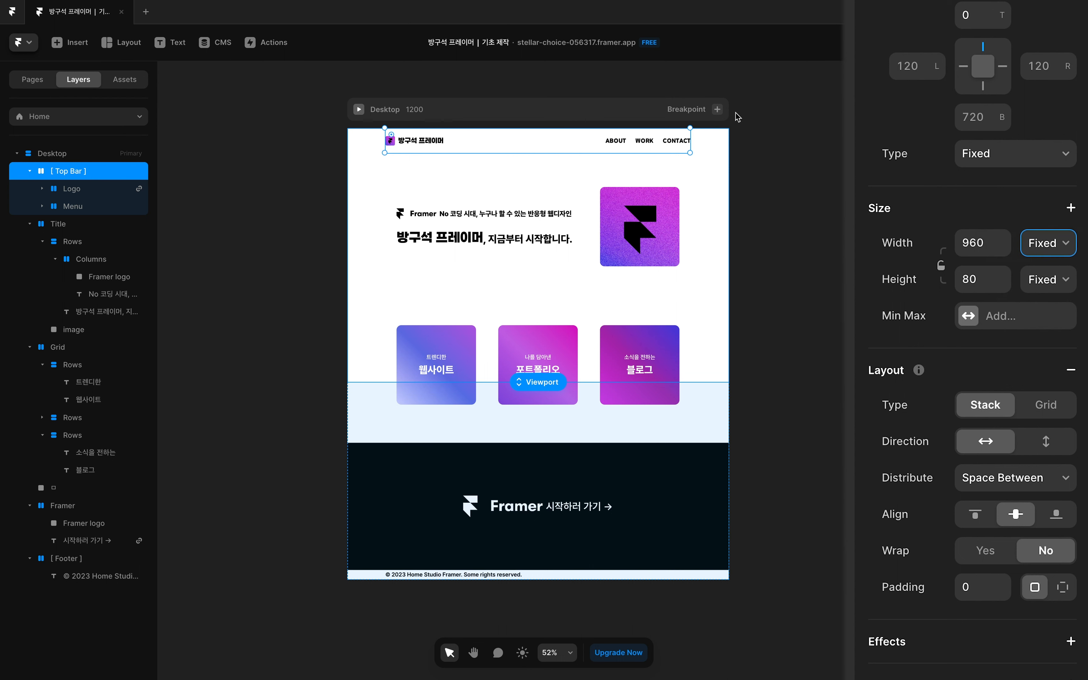
Add a Tablet breakpoint (810) and a Phone breakpoint (390) to the Home page
click(717, 110)
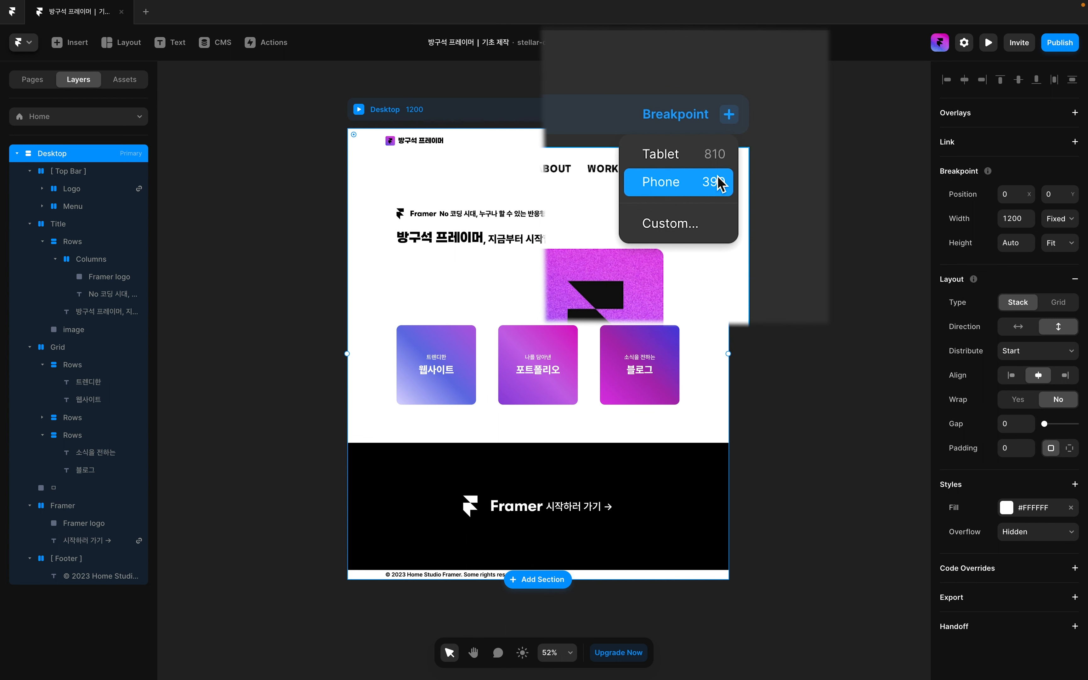
click(711, 139)
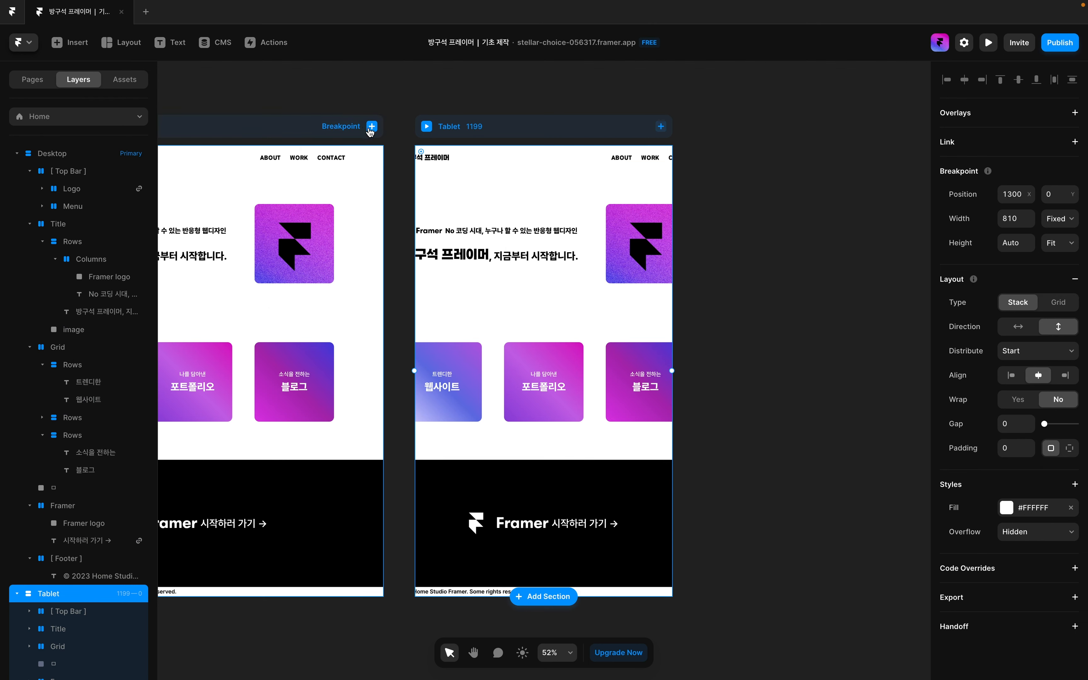
click(372, 126)
click(337, 152)
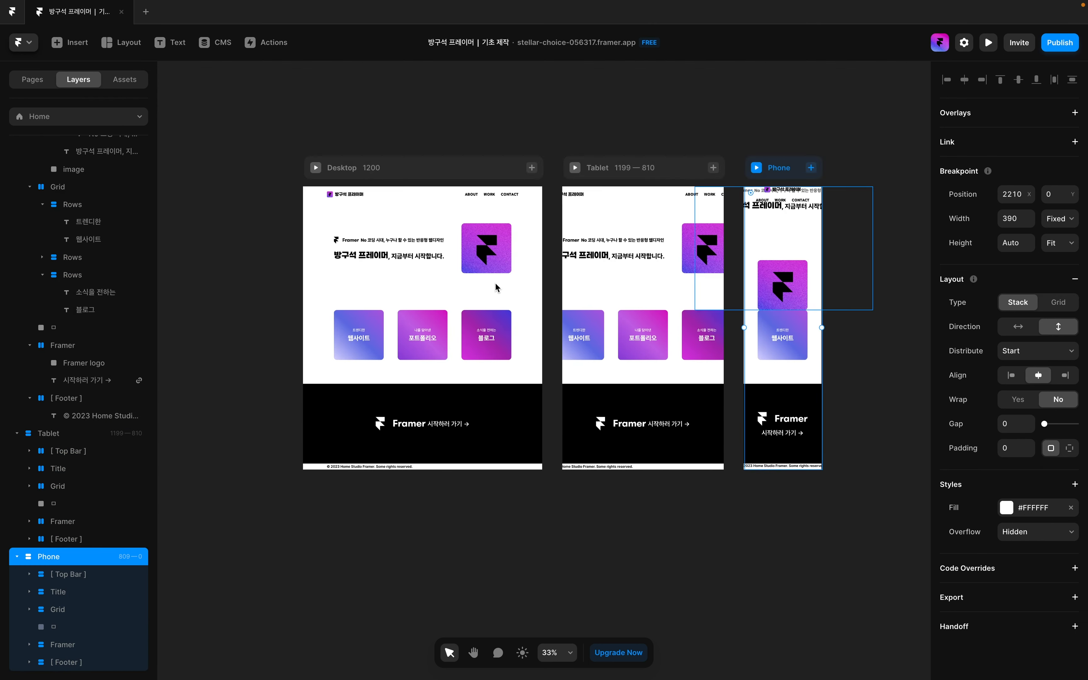
Examine the width ranges of the Desktop, Tablet and Phone breakpoints one after another
click(325, 191)
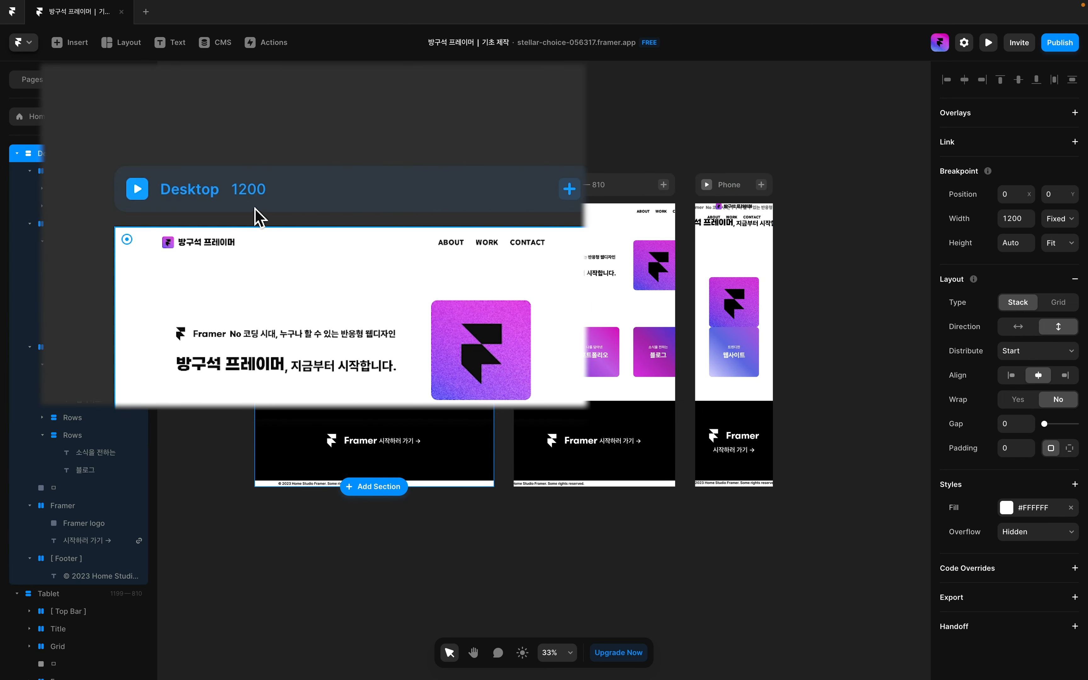
click(593, 190)
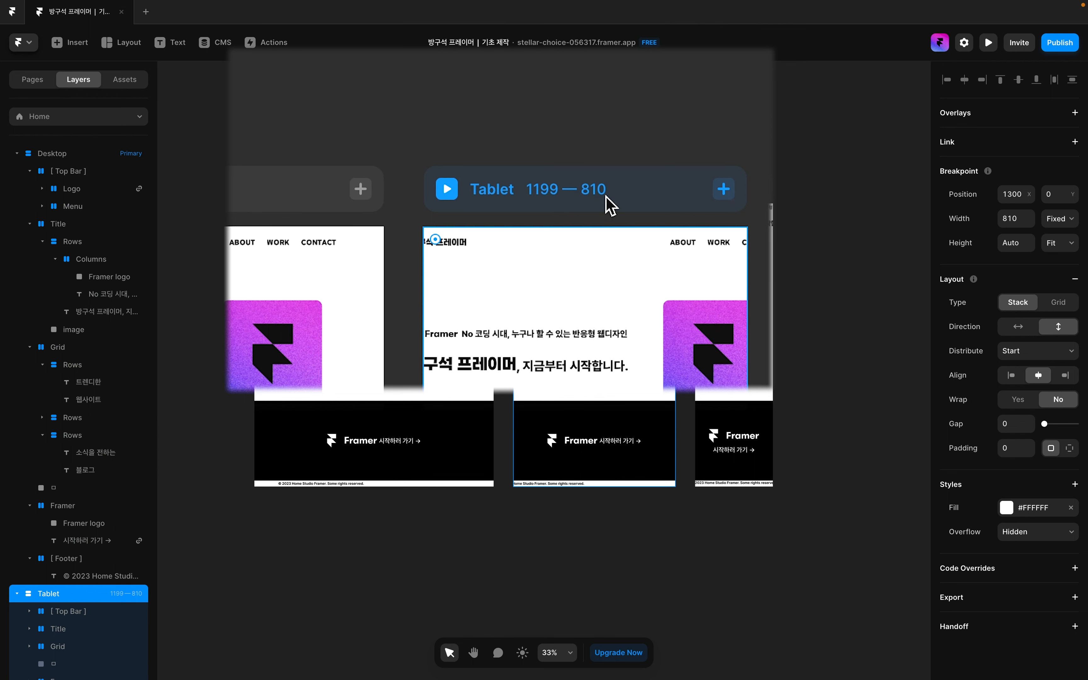
click(727, 195)
Open the Phone breakpoint's edit dialog to inspect its width setting, and close it without changes
scroll(729, 196, up, 5)
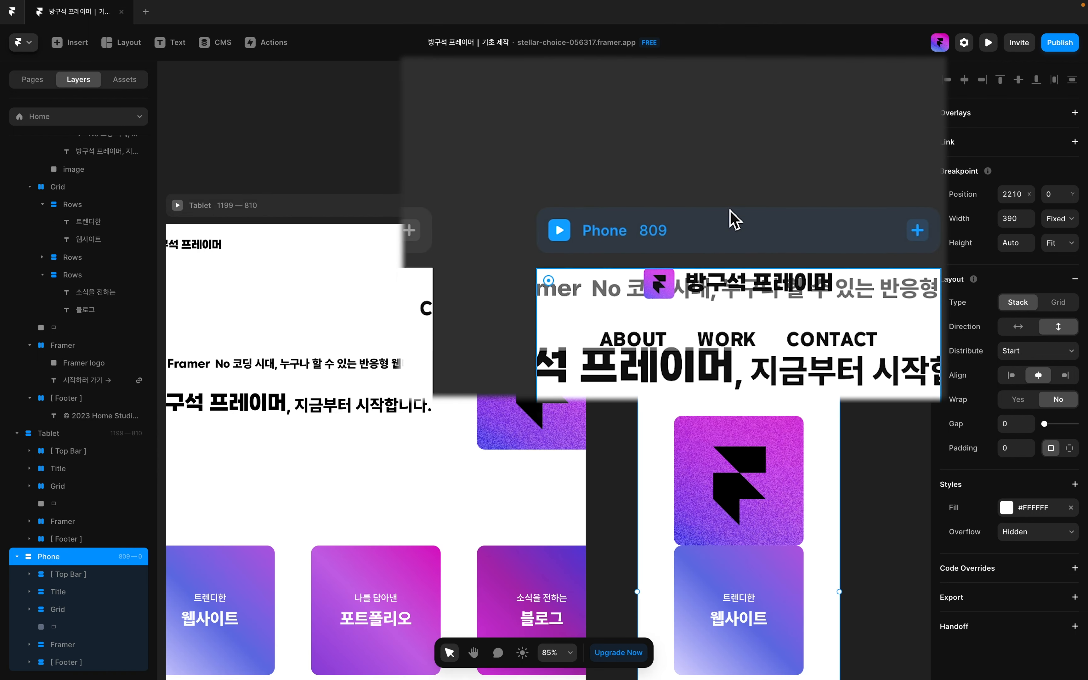
double_click(721, 233)
click(587, 330)
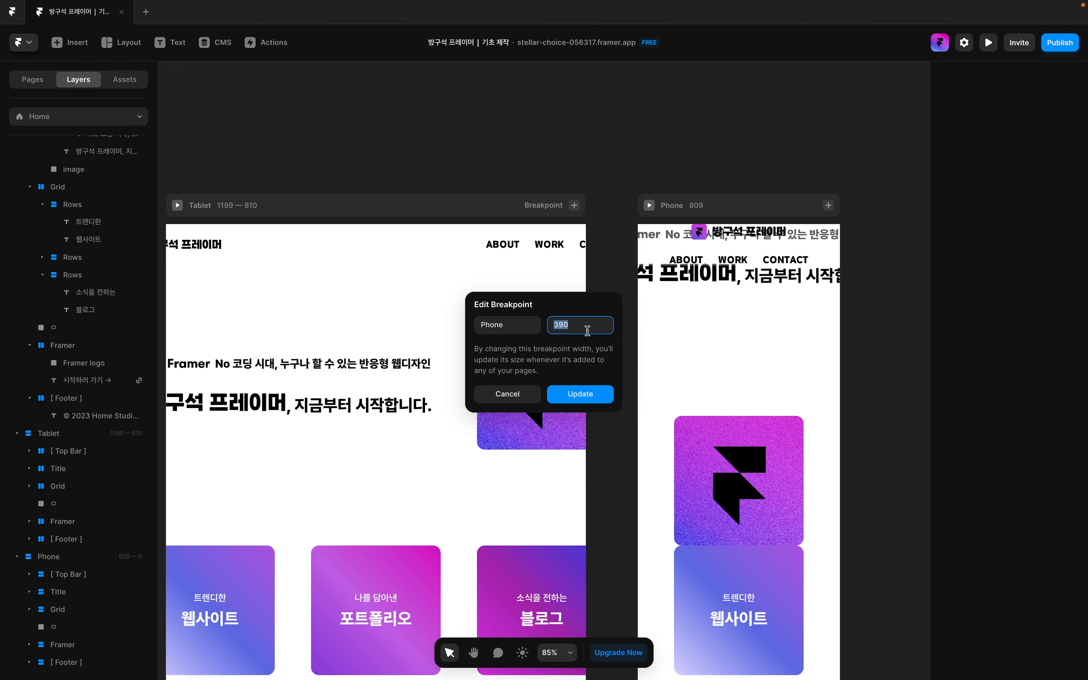
click(635, 323)
Delete the Phone breakpoint from the Home page
scroll(560, 329, down, 5)
scroll(560, 329, left, 2)
scroll(559, 329, down, 1)
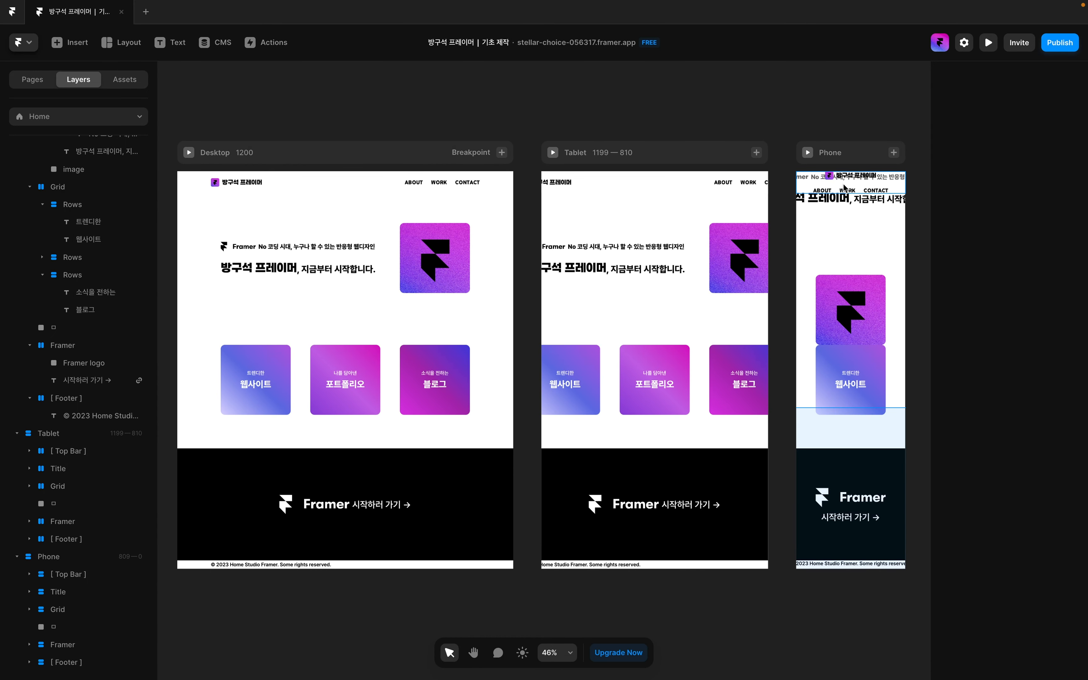
click(847, 152)
key(Delete)
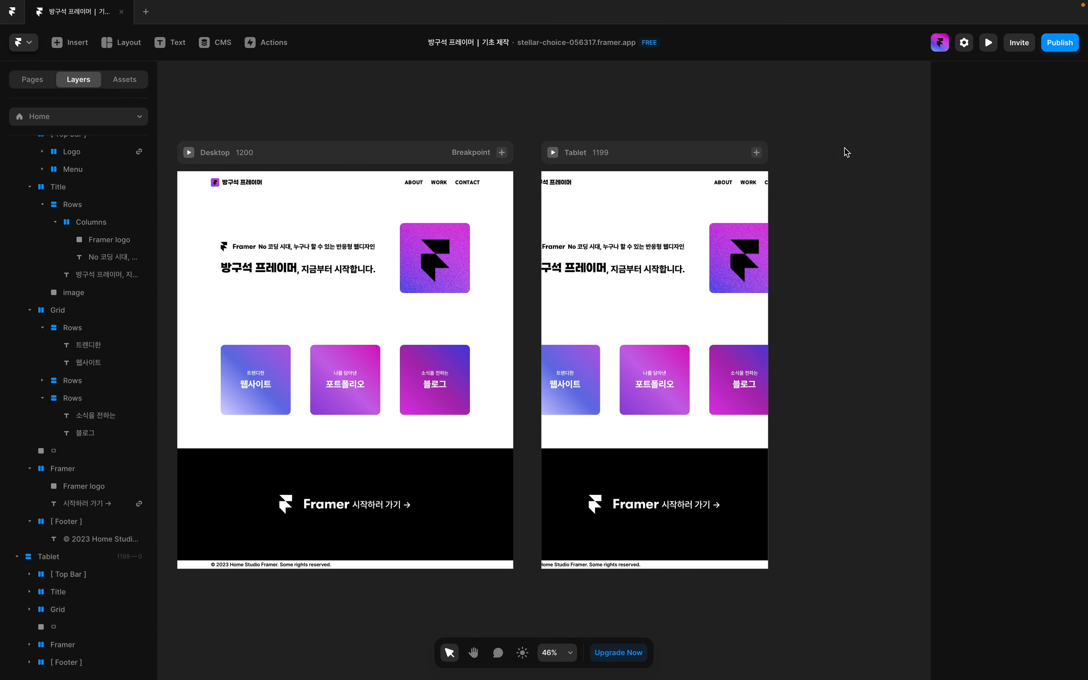
Change the desktop Top Bar's width type from Fixed to Relative
scroll(639, 288, left, 2)
scroll(638, 288, up, 1)
scroll(638, 285, left, 1)
scroll(638, 285, up, 1)
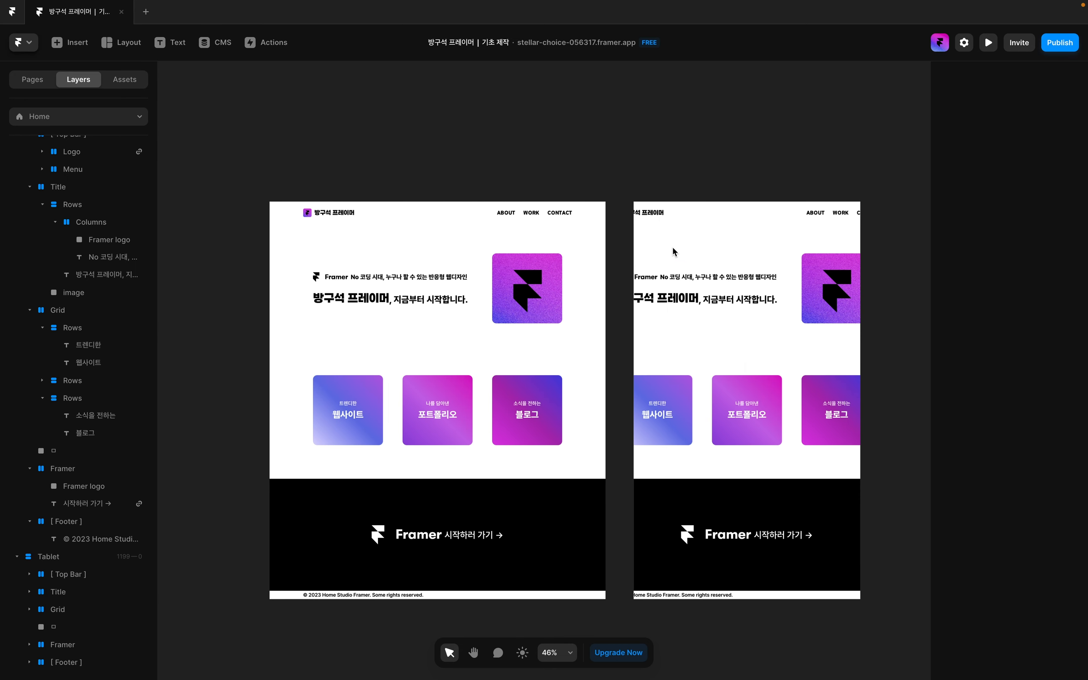
click(477, 215)
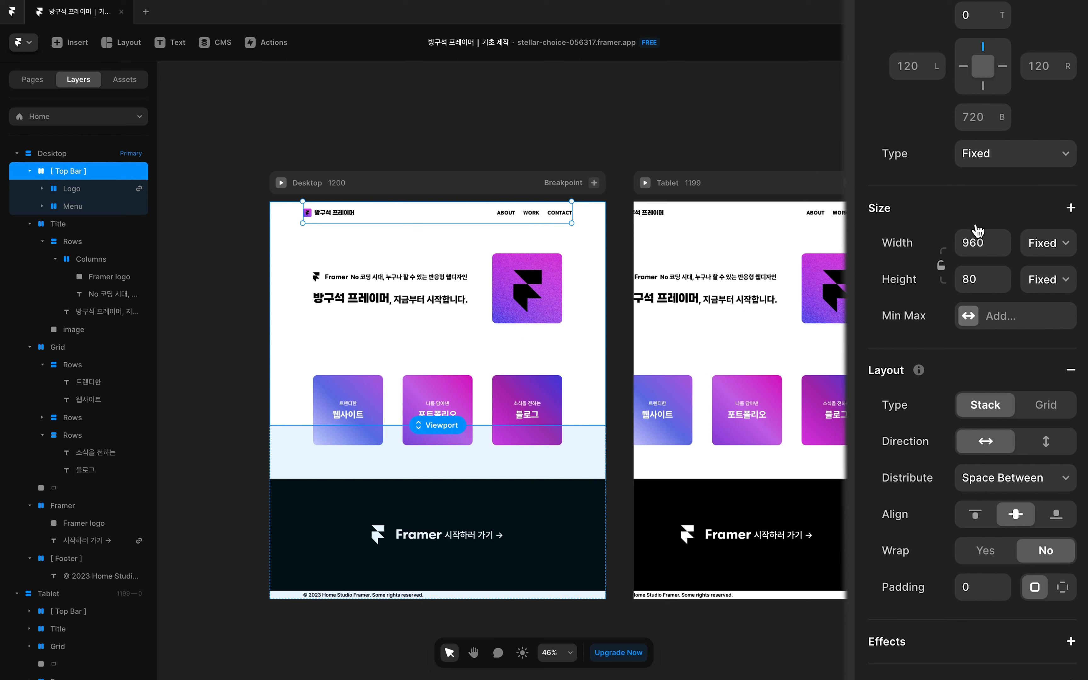
click(1037, 253)
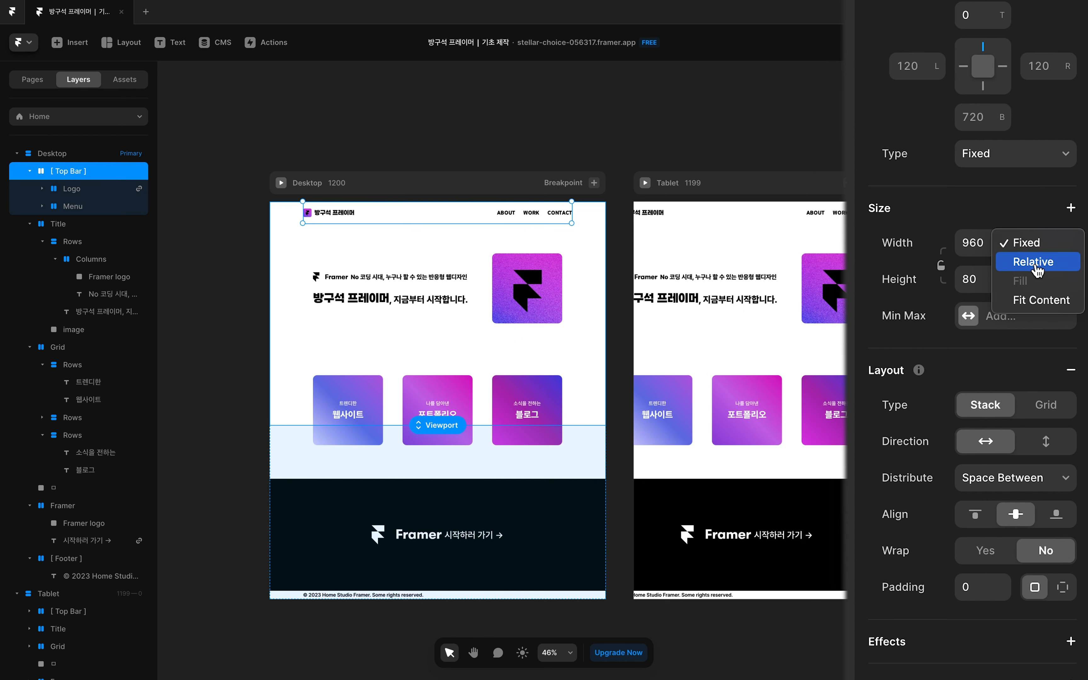
click(1034, 262)
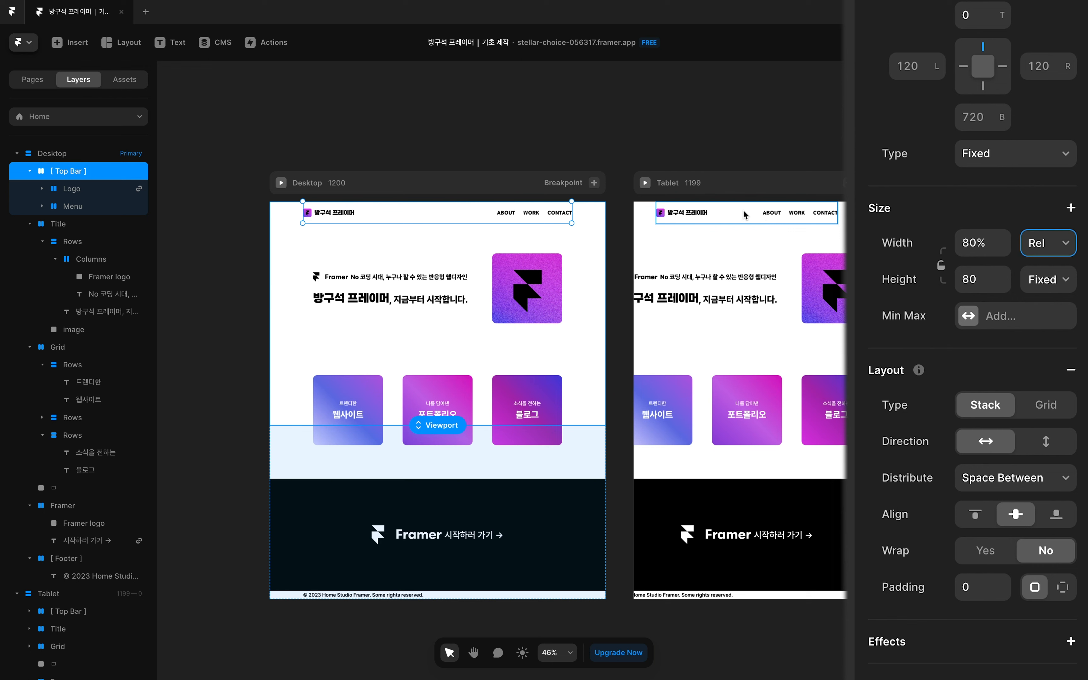
Set the desktop Top Bar's relative width to 100%
click(974, 237)
text(100)
key(Return)
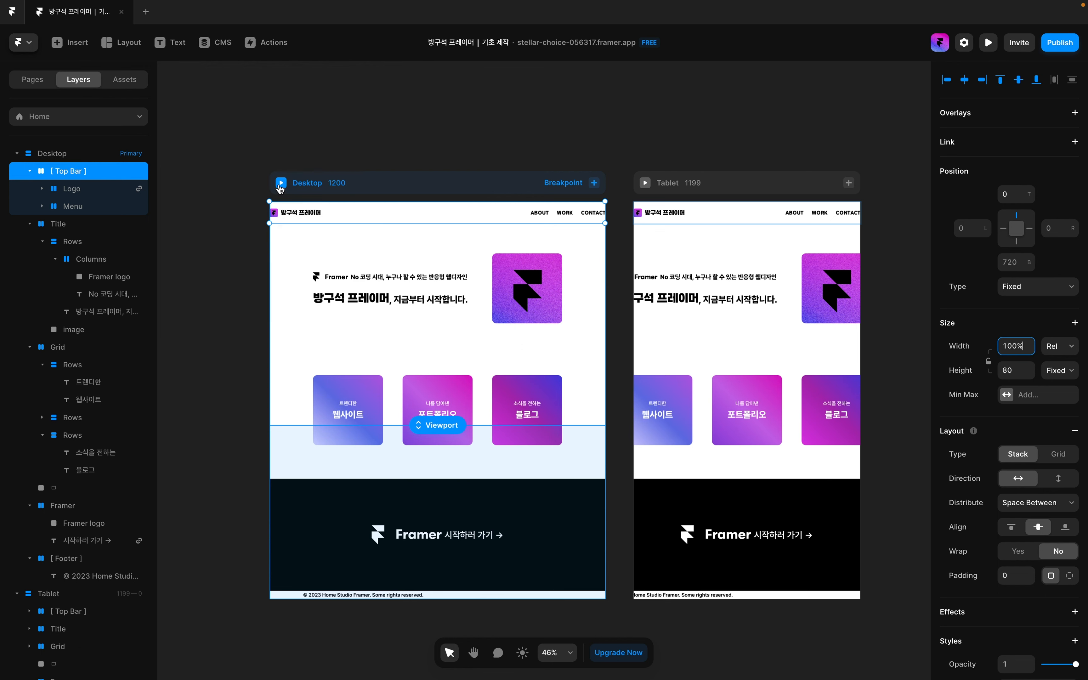
Preview the Desktop page, widen the preview to about 1354 px to check the Top Bar, and return to the canvas
click(254, 177)
drag(916, 374, 966, 381)
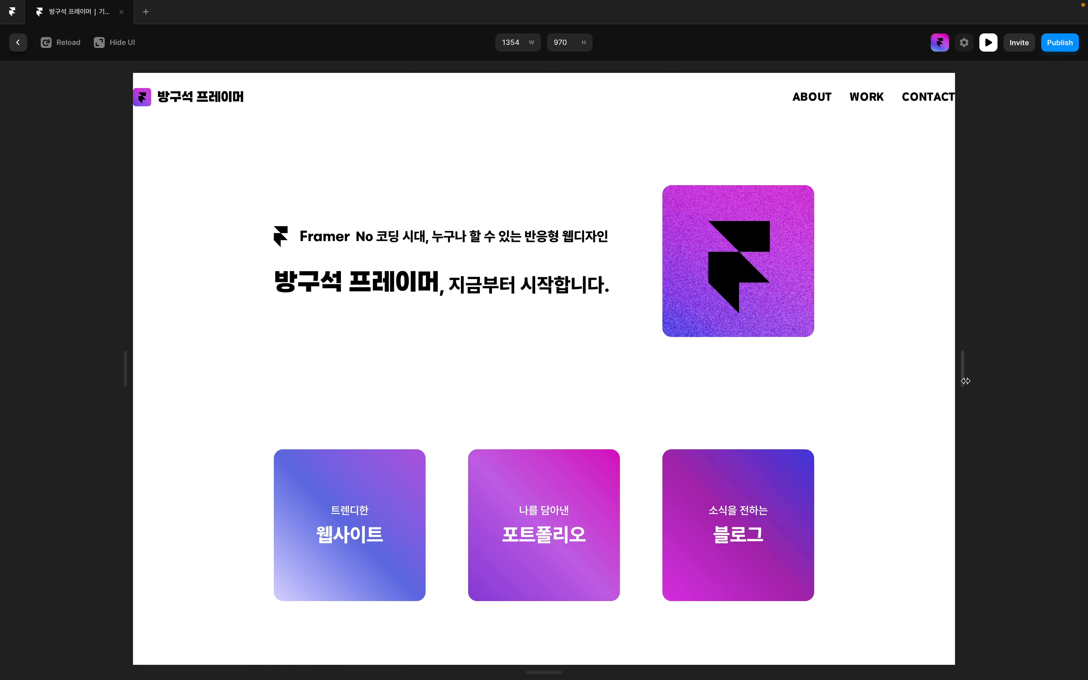
click(18, 42)
Set the desktop Top Bar's relative width to 90%
click(1018, 345)
text(90)
key(Return)
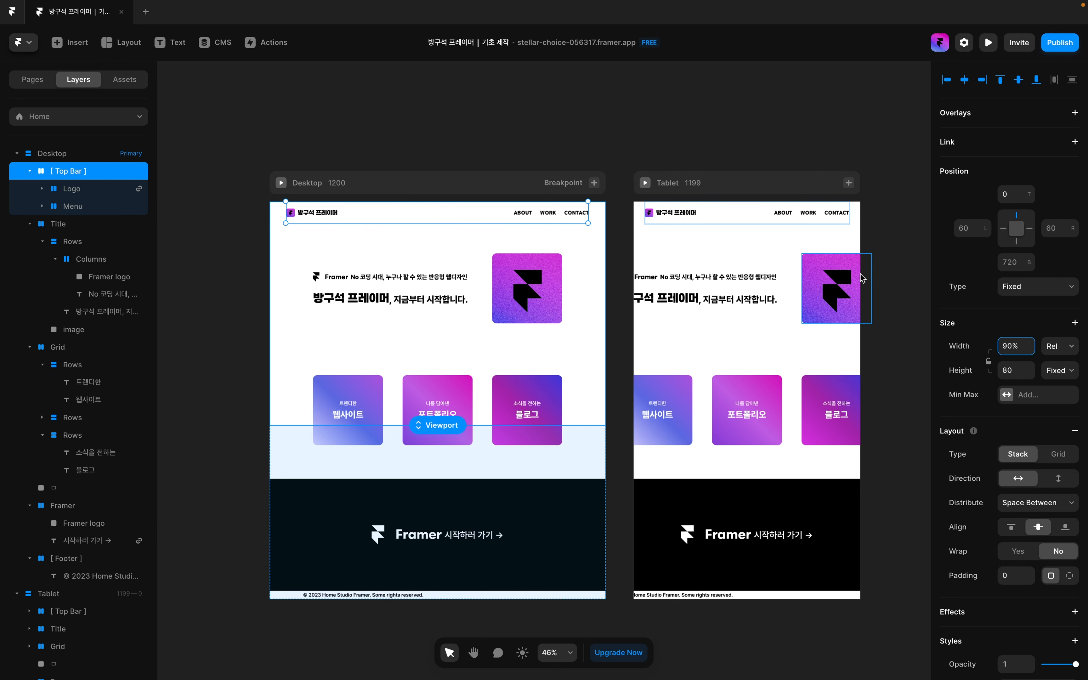
click(911, 328)
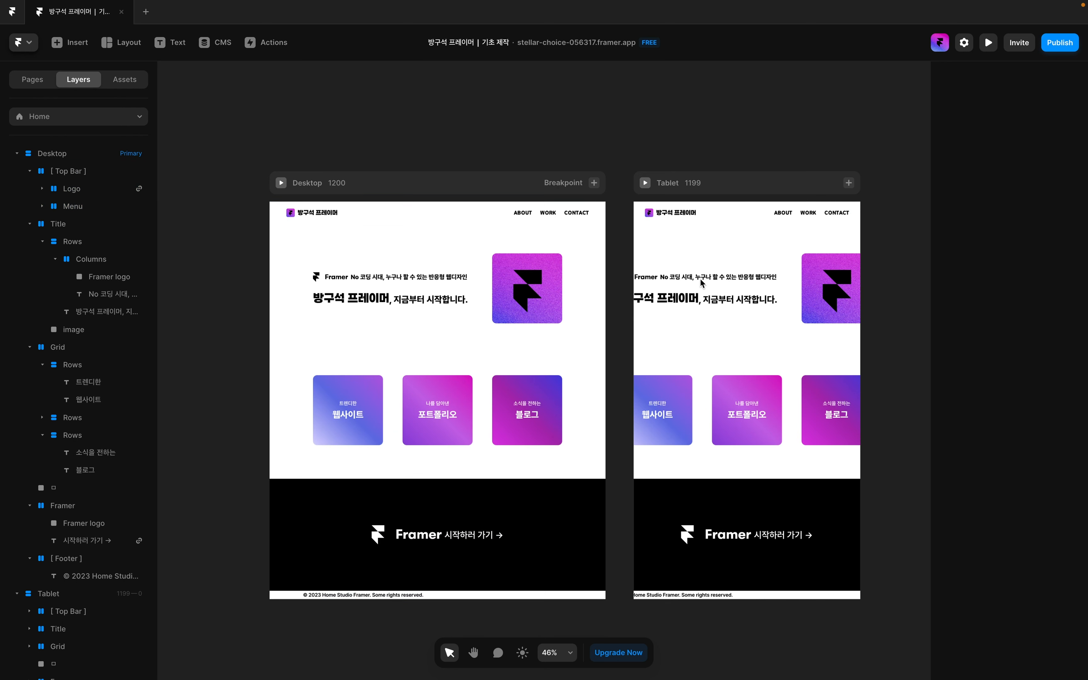
Add a Max Width to the desktop Top Bar, make it Fixed and set it to 960
click(423, 223)
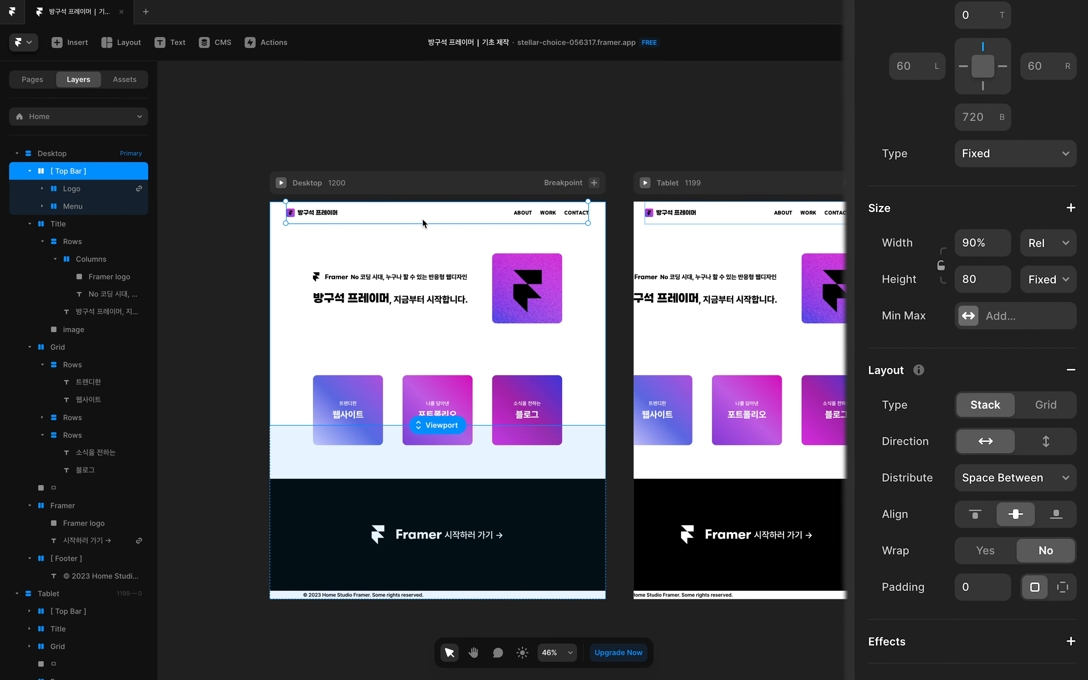
click(1008, 395)
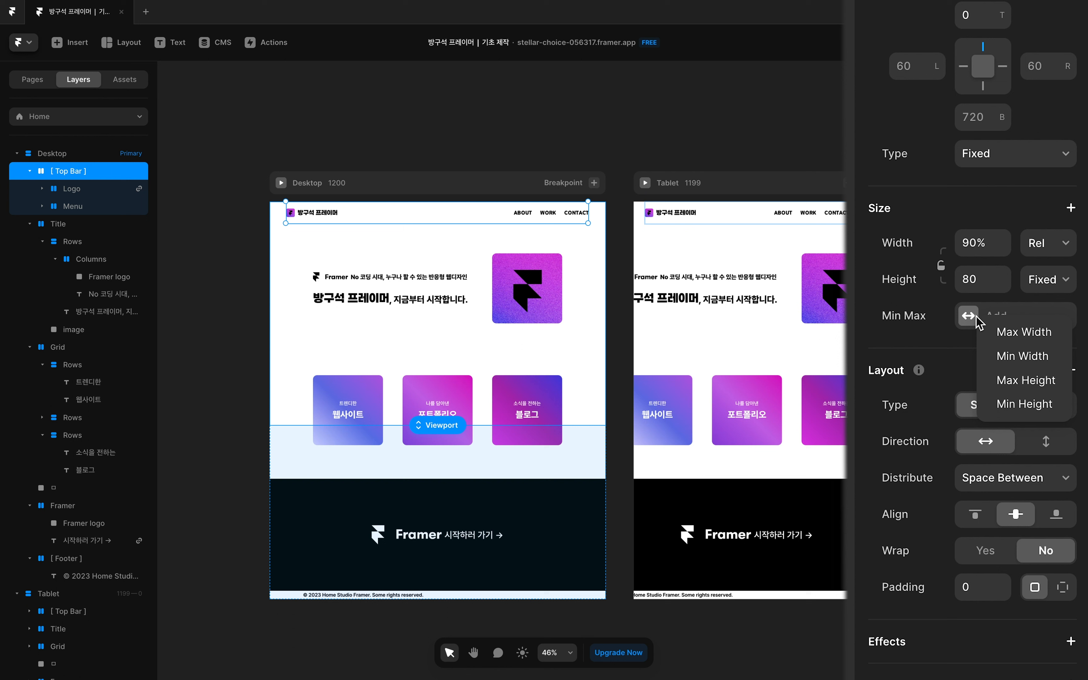
click(1022, 343)
click(1047, 320)
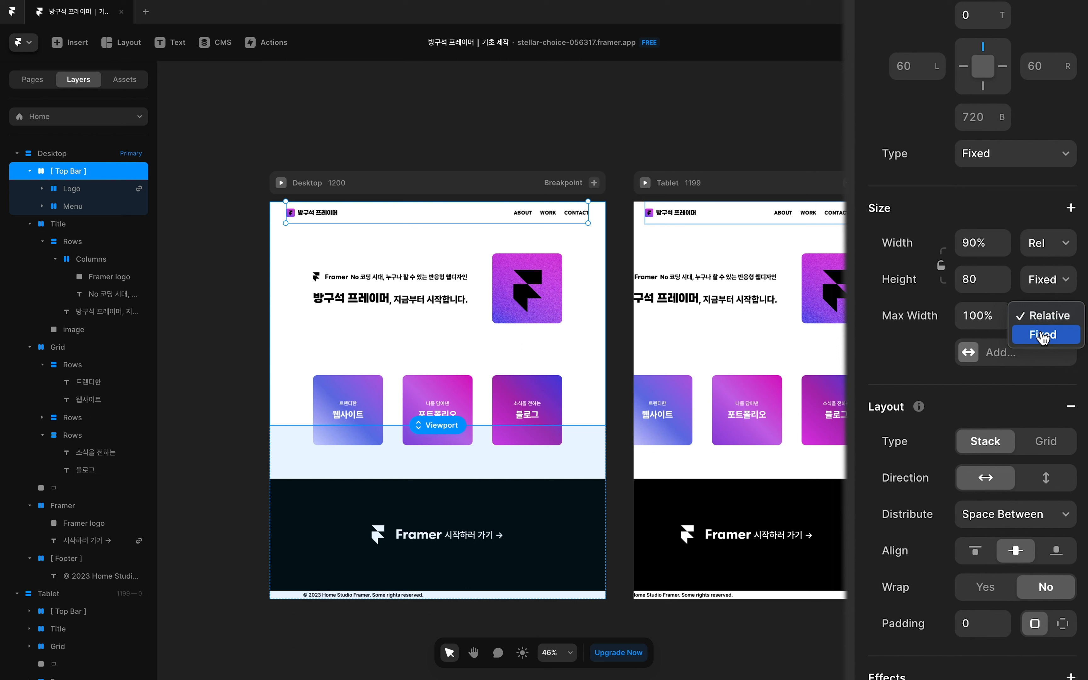
click(1042, 335)
click(985, 317)
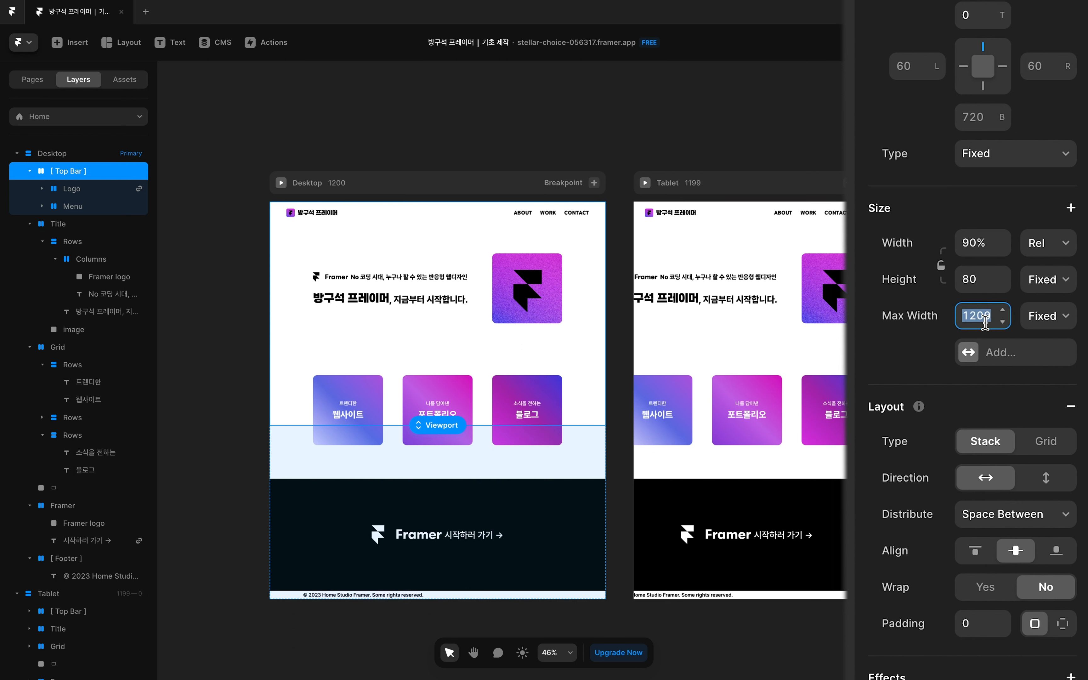
text(960)
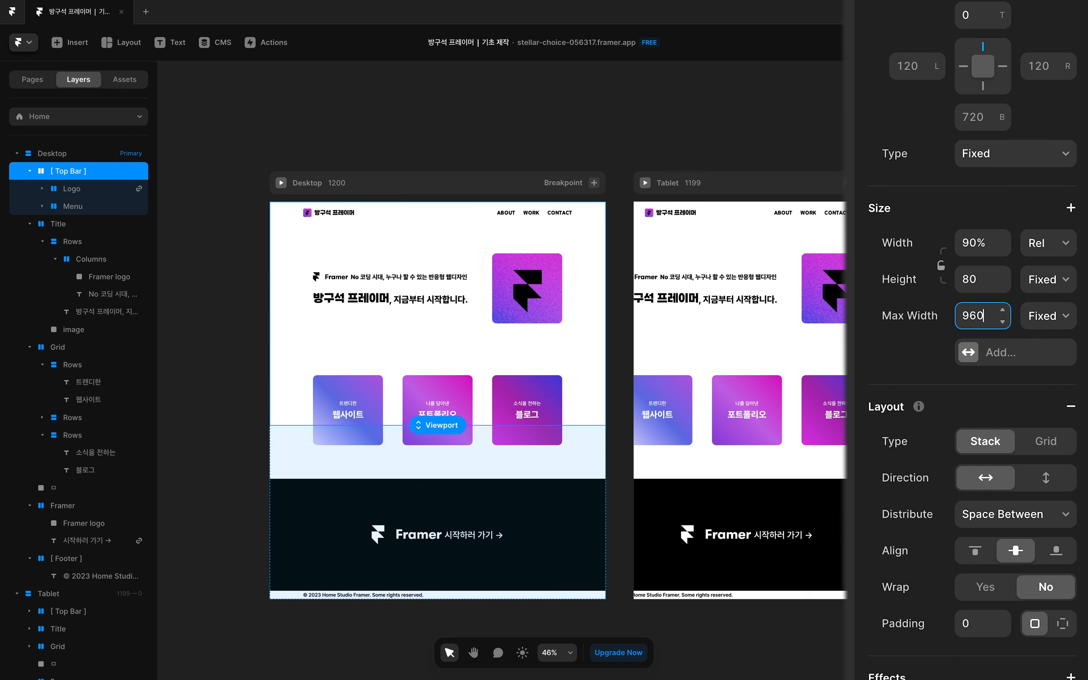
Preview the Desktop page at about 1348 px wide to check the Top Bar's maximum width, and return to the canvas
click(279, 185)
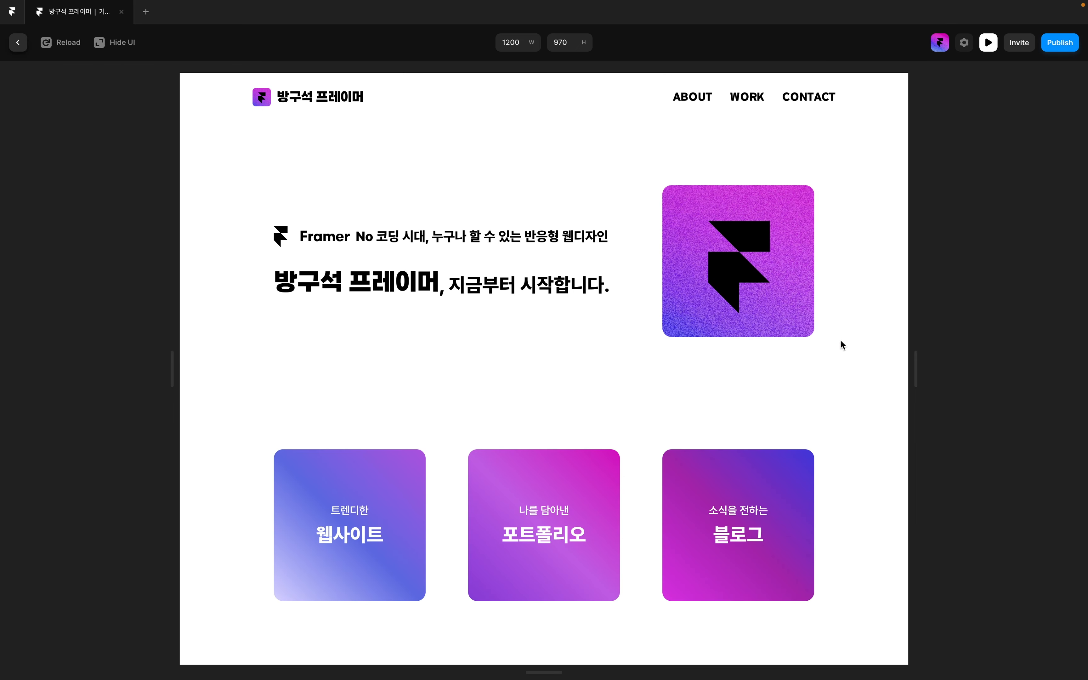
drag(915, 370, 959, 382)
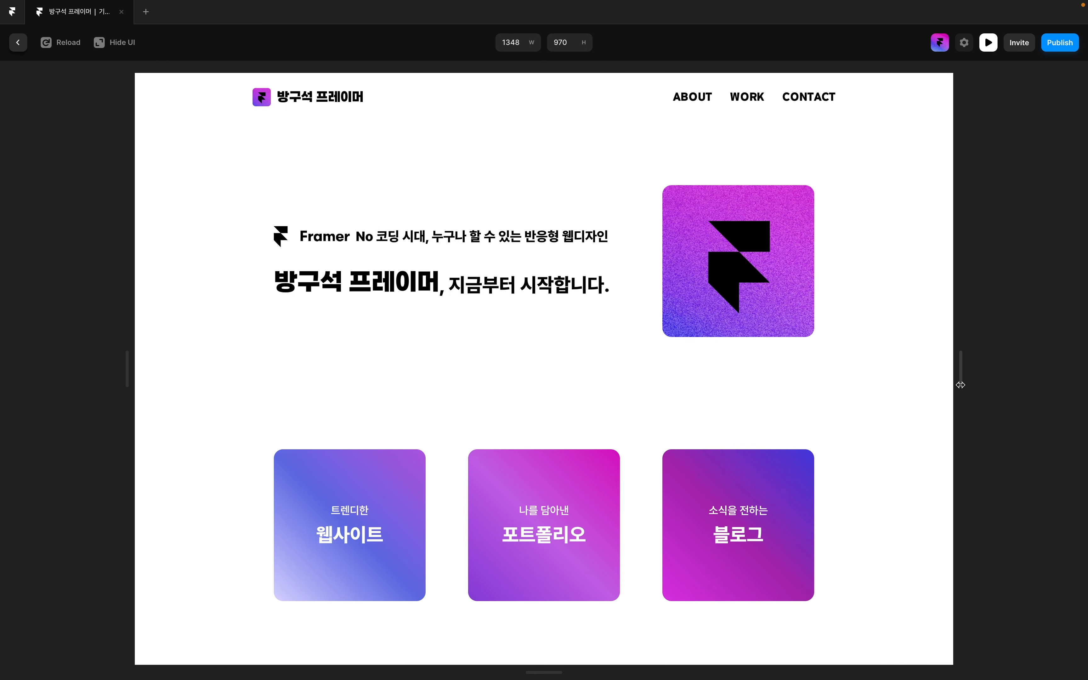
click(18, 42)
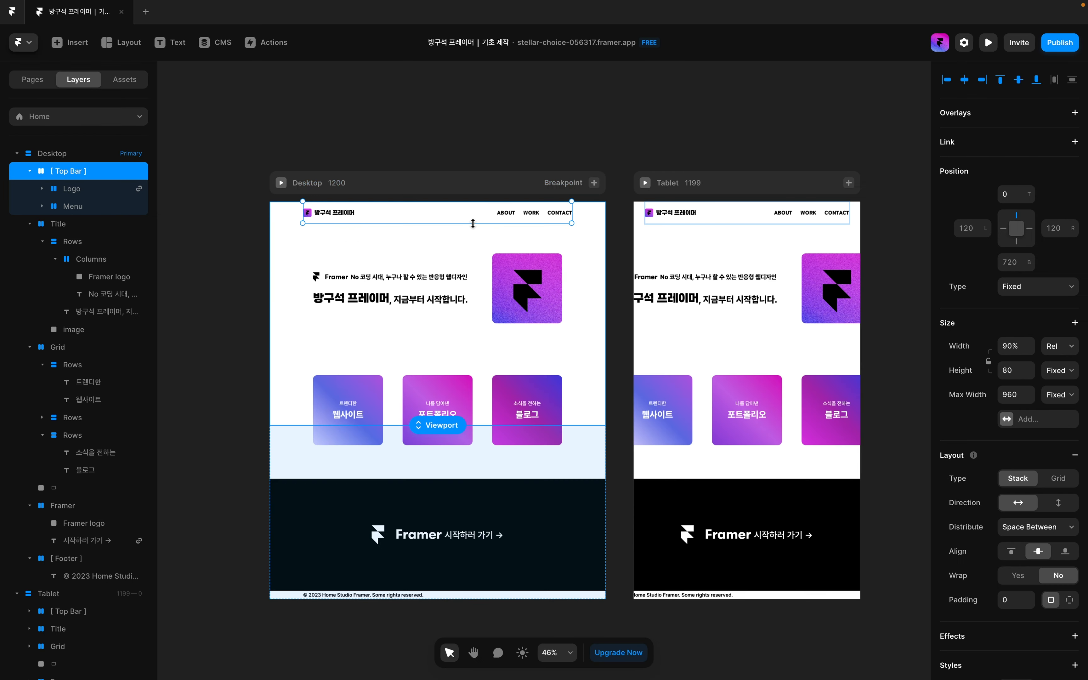
Change the desktop Title section's width type to Relative and set the width to 90%
click(460, 232)
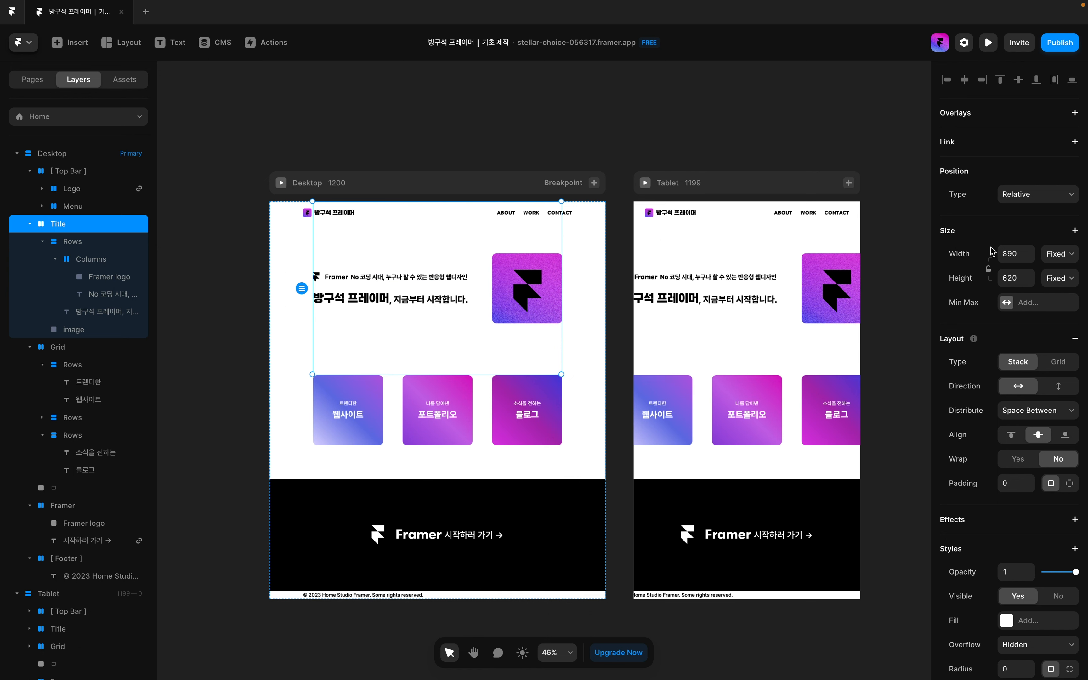
click(1069, 262)
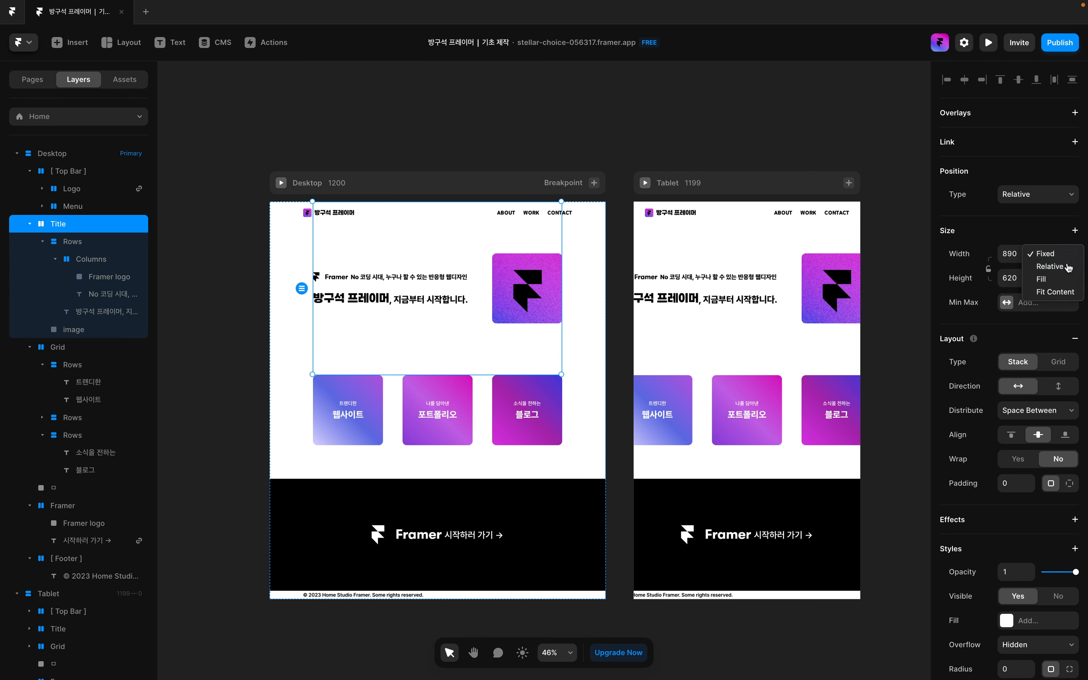
click(1069, 267)
click(1018, 253)
text(90)
key(Return)
Add a Max Width to the Title section, make it Fixed and set it to 890
click(1029, 303)
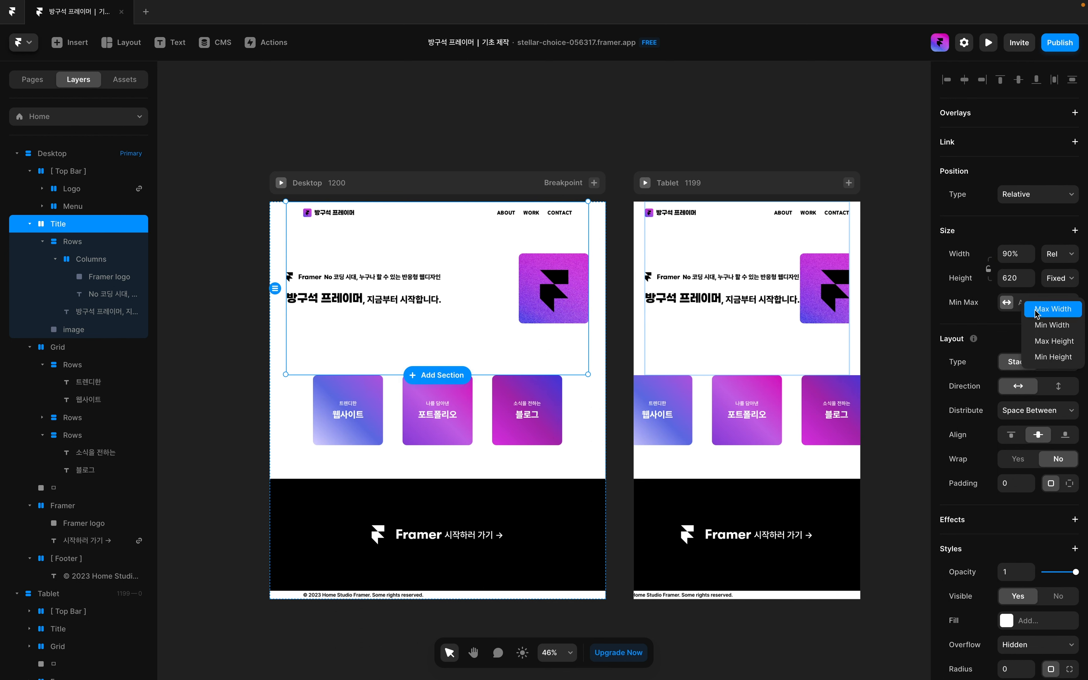
click(1036, 310)
click(1063, 307)
click(1057, 315)
text(890)
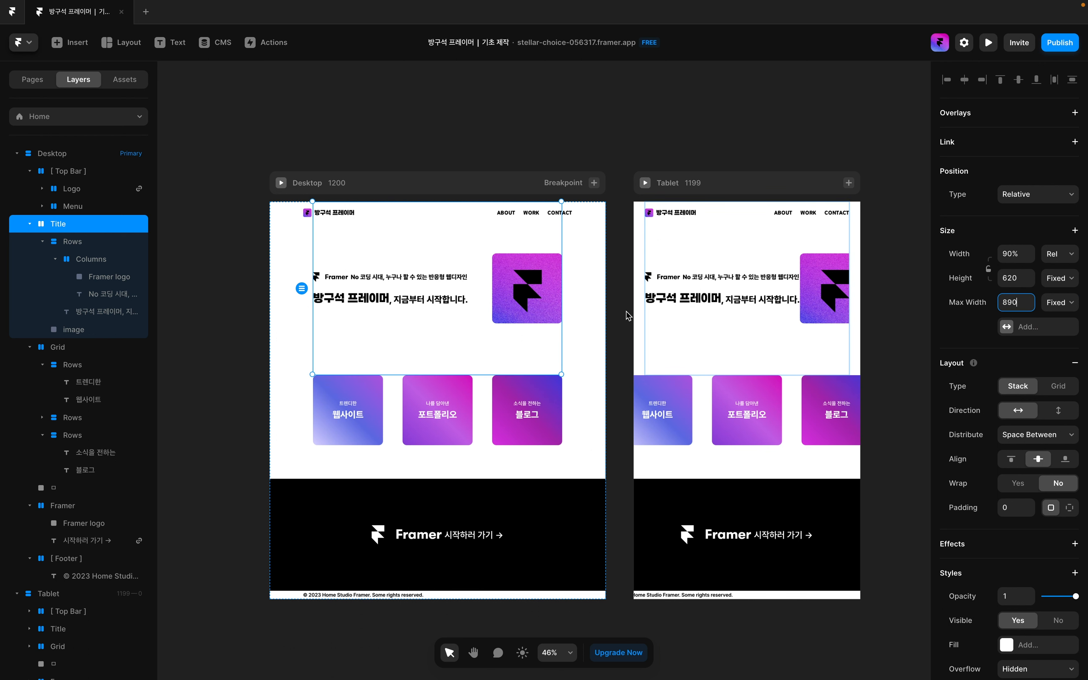
key(Return)
Lock the proportions of the image in the desktop Title section and change its width type to Relative
click(545, 298)
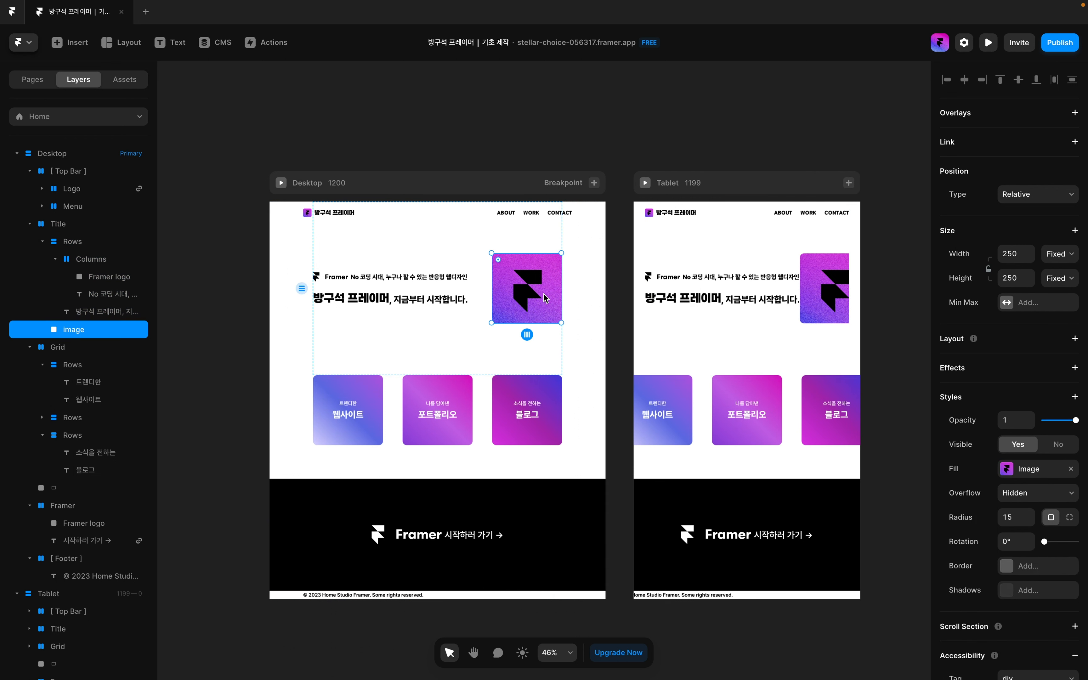
click(1056, 253)
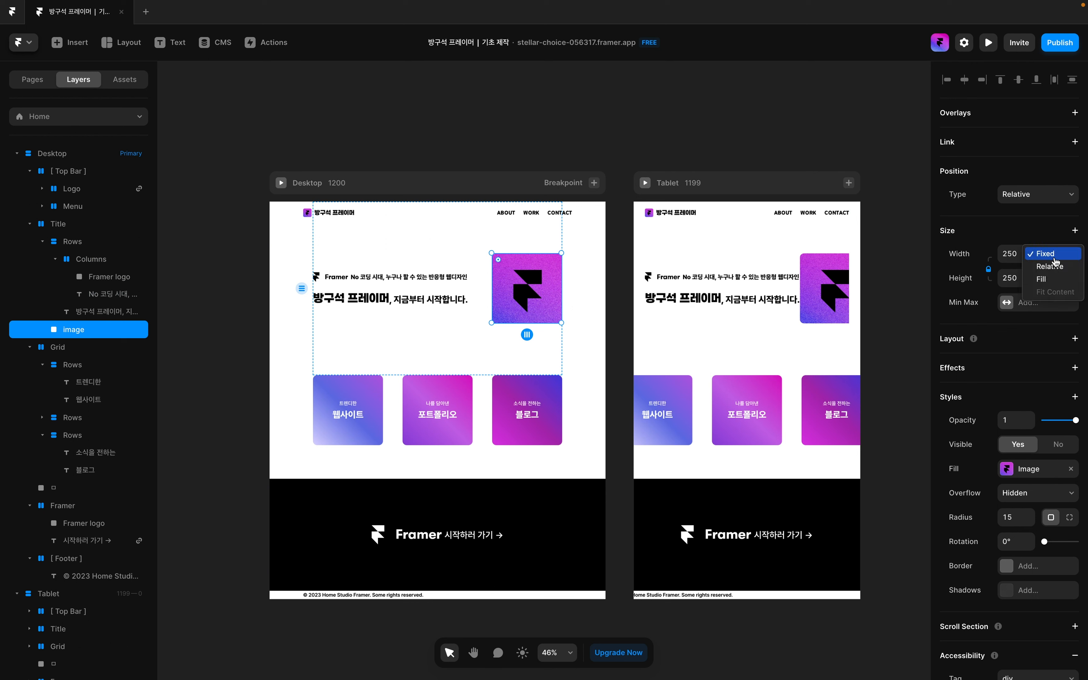
click(1050, 268)
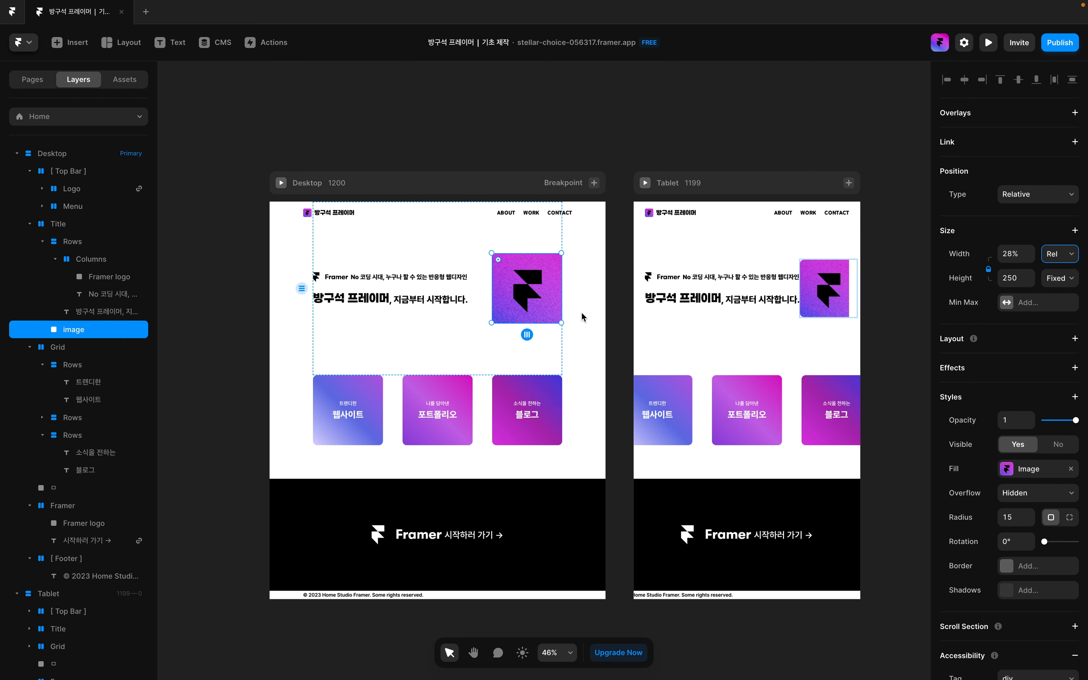
Change the width type of the text Rows stack in the desktop Title section to Relative and set the width to 63%
click(446, 290)
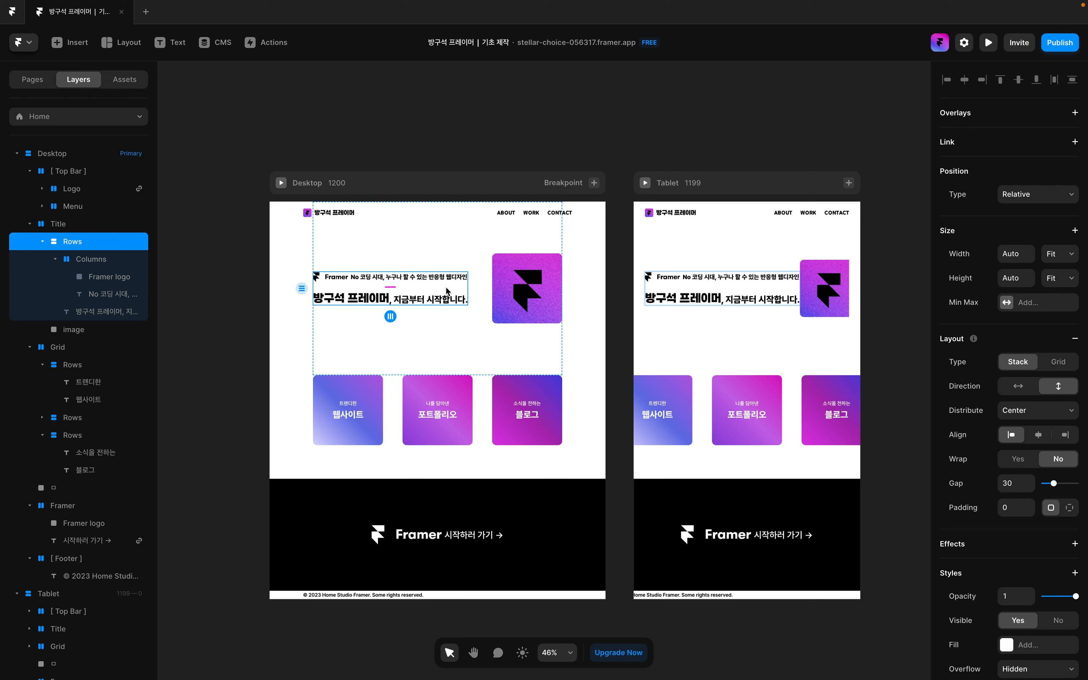
click(1061, 263)
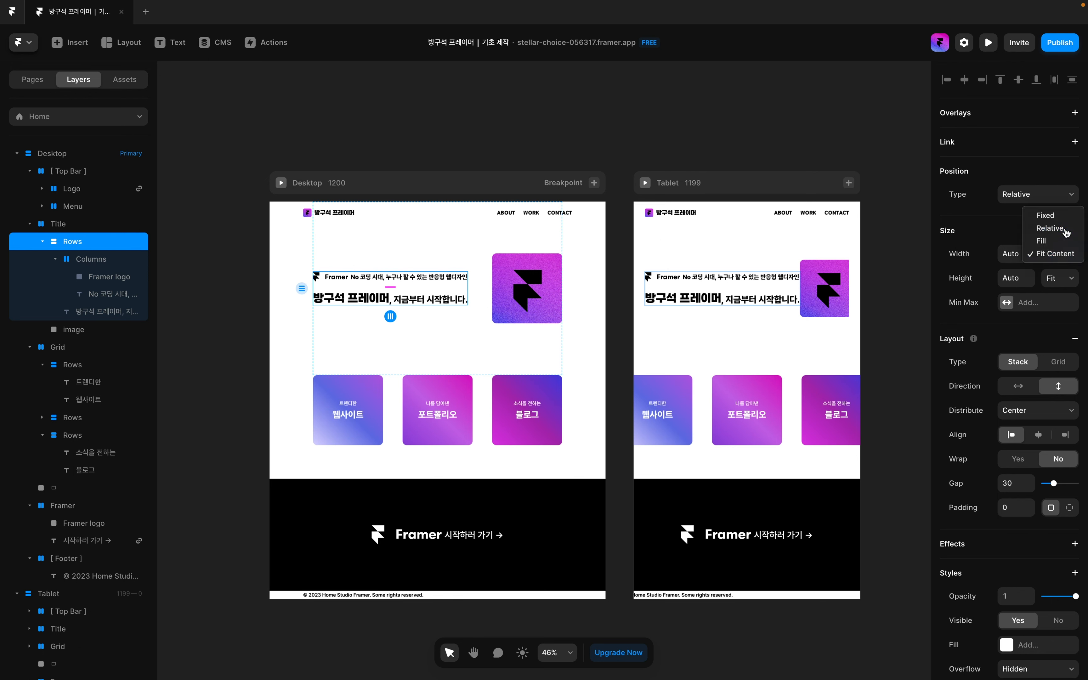
click(1051, 228)
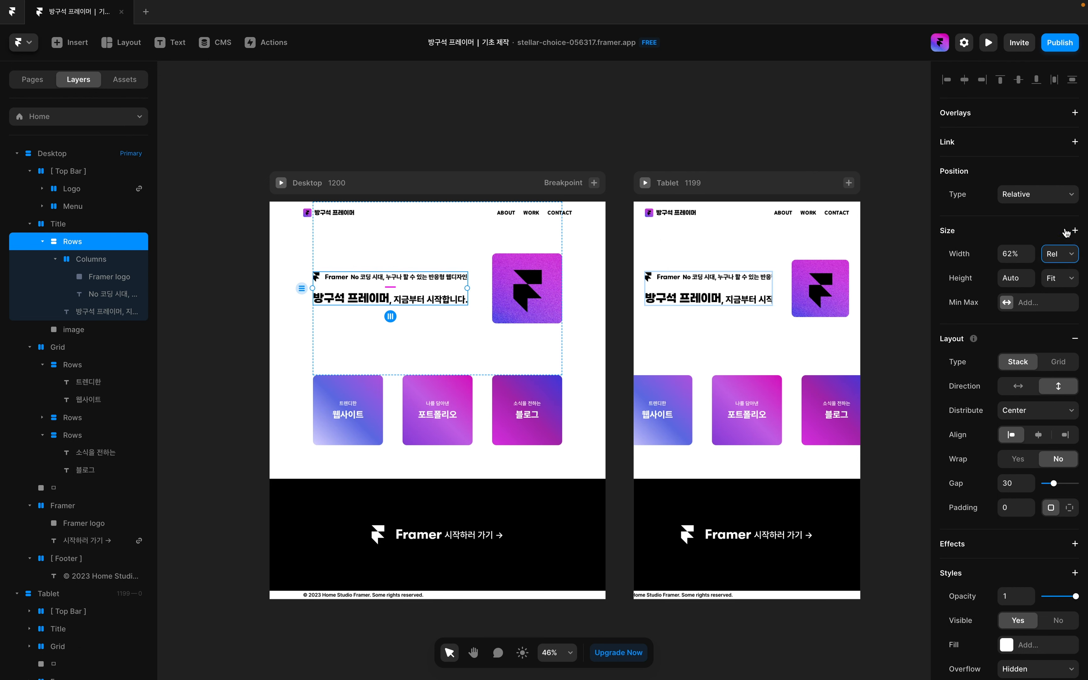
click(1032, 252)
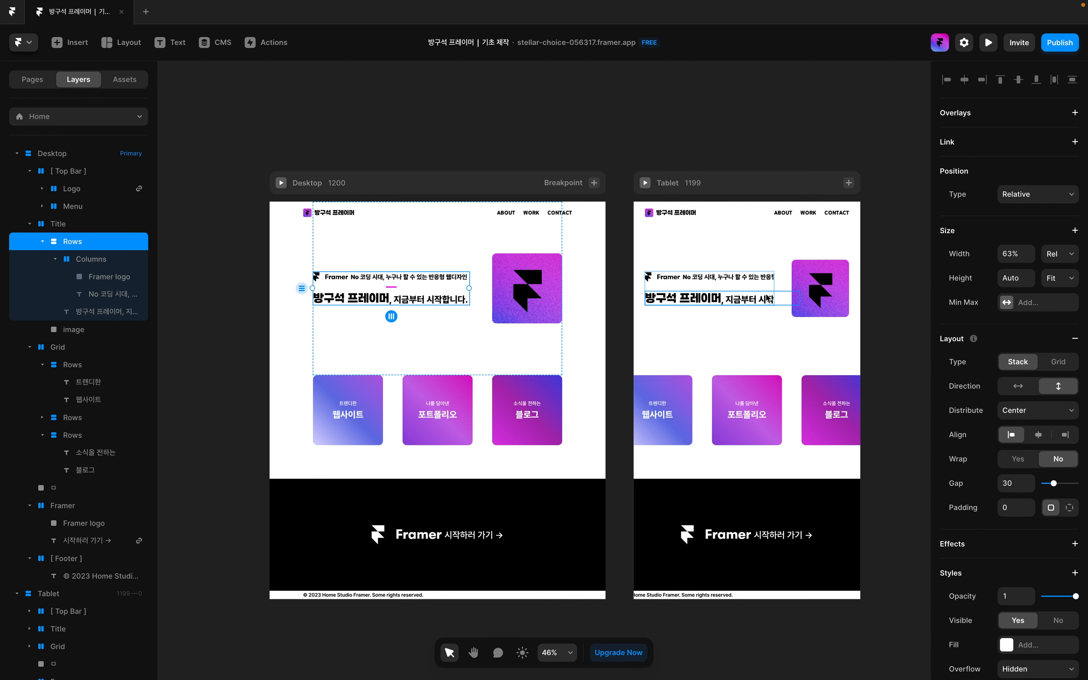
Inspect the cut-off Title text in the Tablet layout and change the desktop heading text's width type to Fill
scroll(767, 288, up, 10)
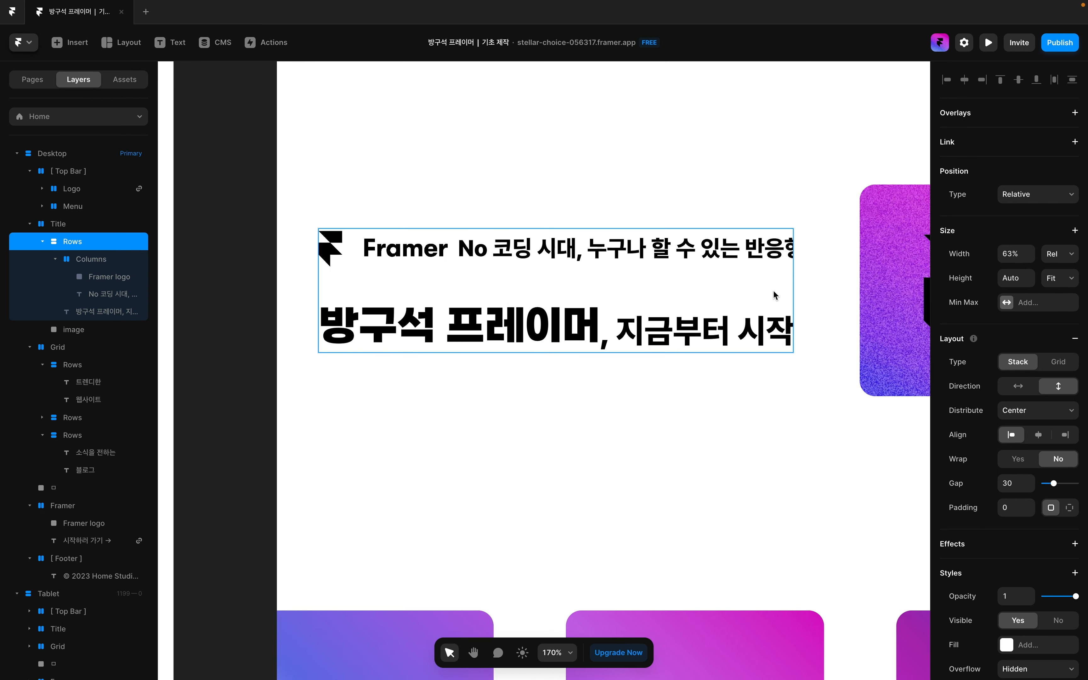
click(721, 309)
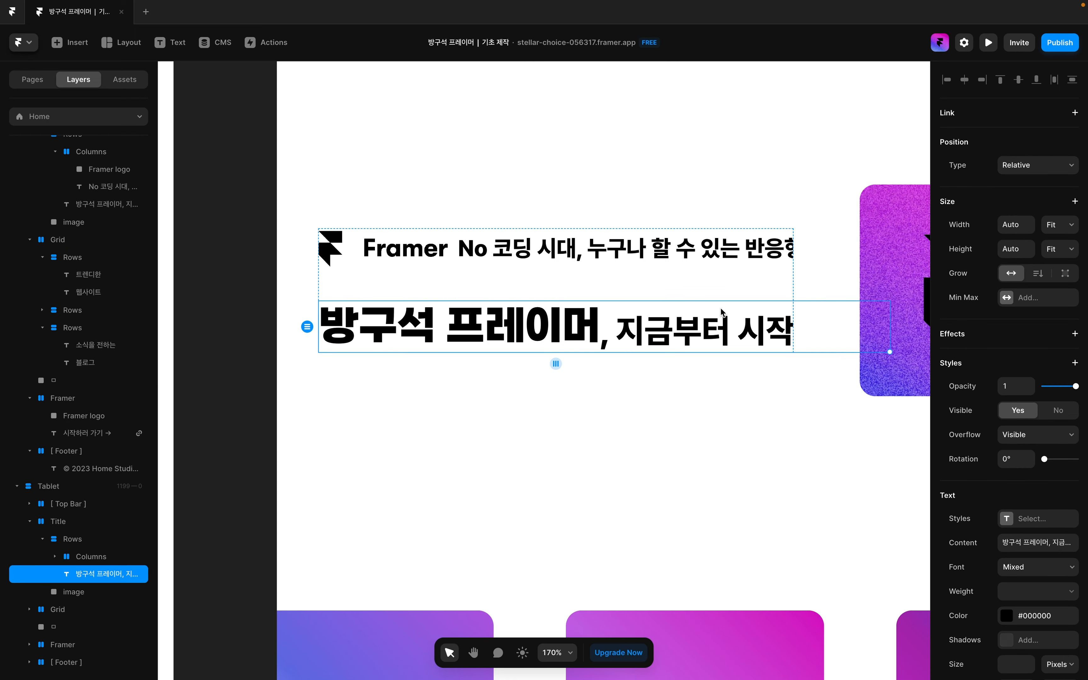
click(726, 264)
scroll(726, 261, down, 10)
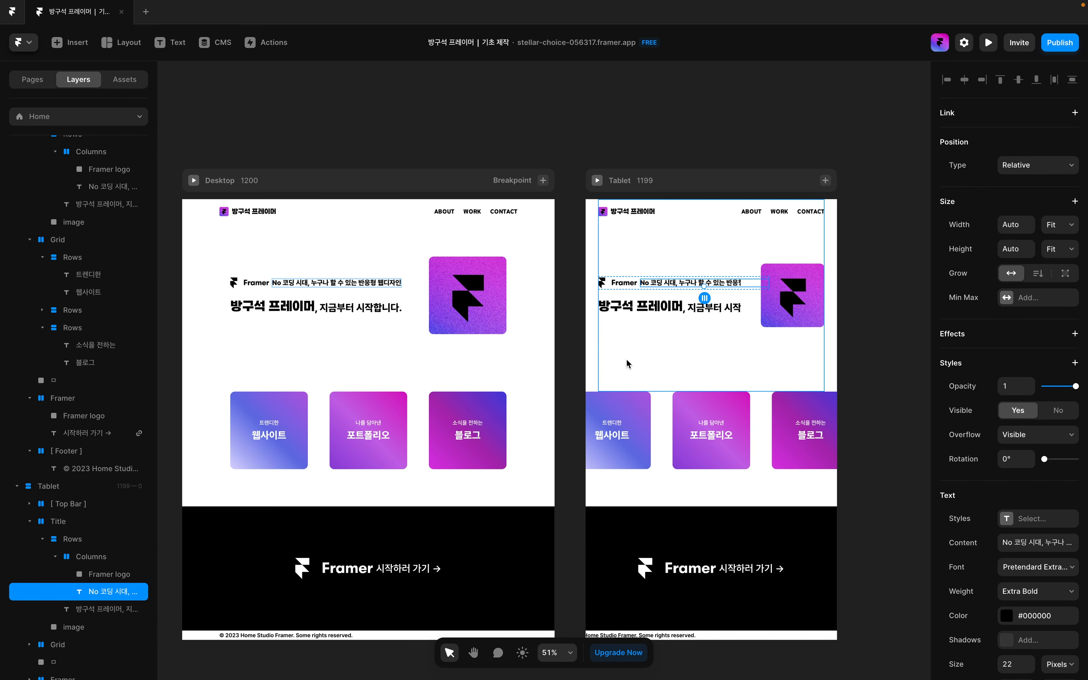
scroll(608, 380, left, 1)
scroll(608, 381, down, 1)
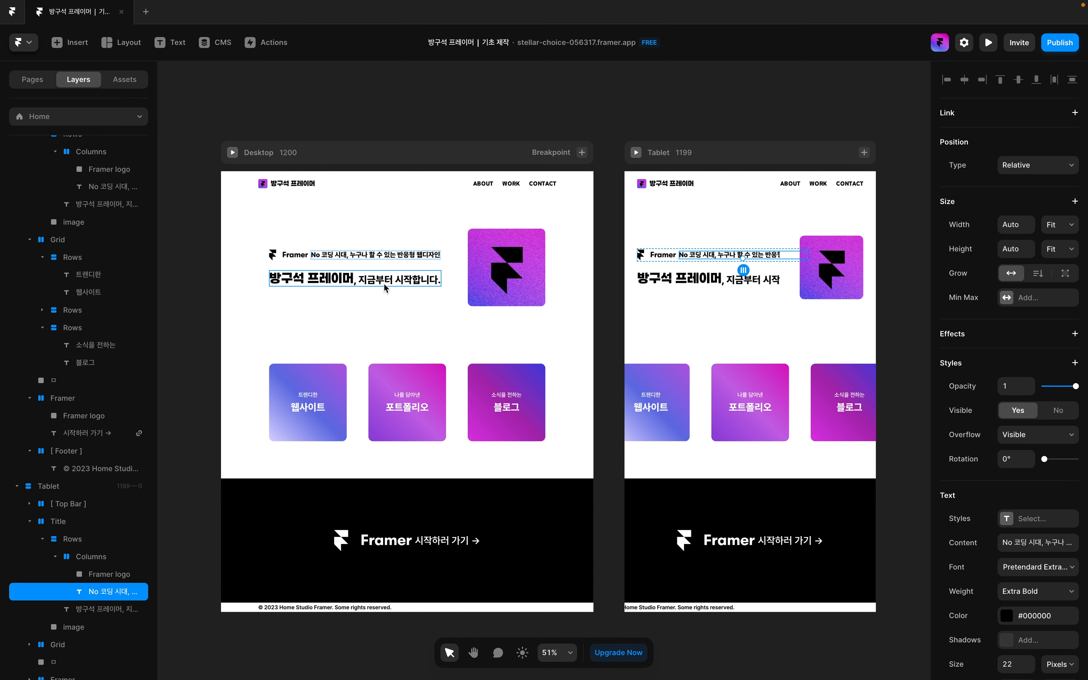
click(364, 276)
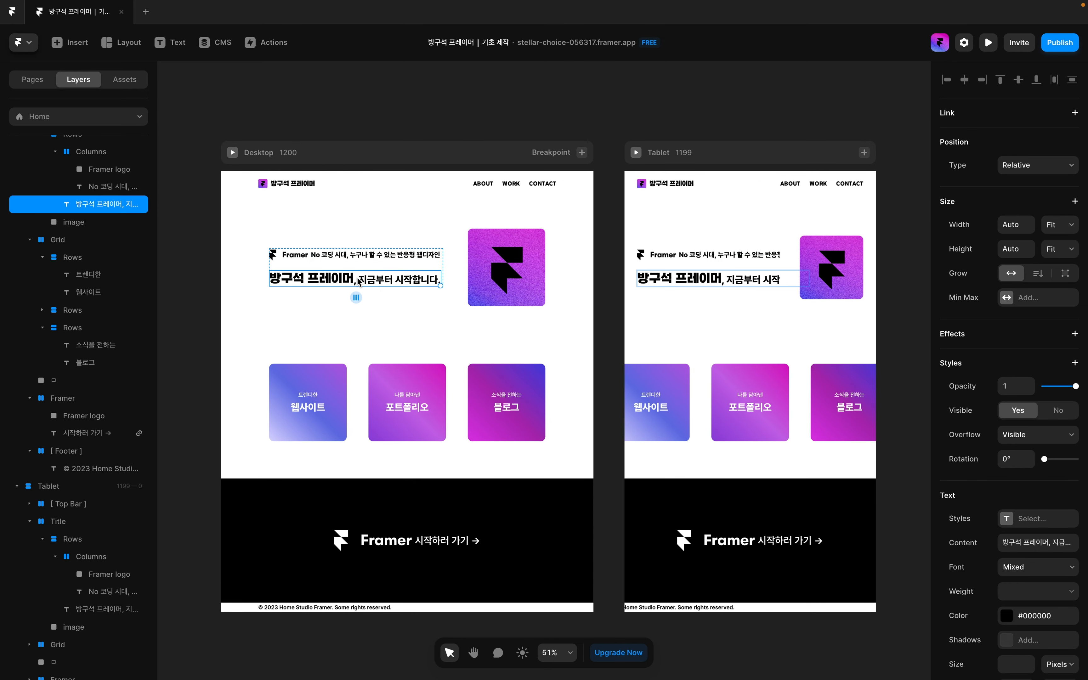
click(1057, 227)
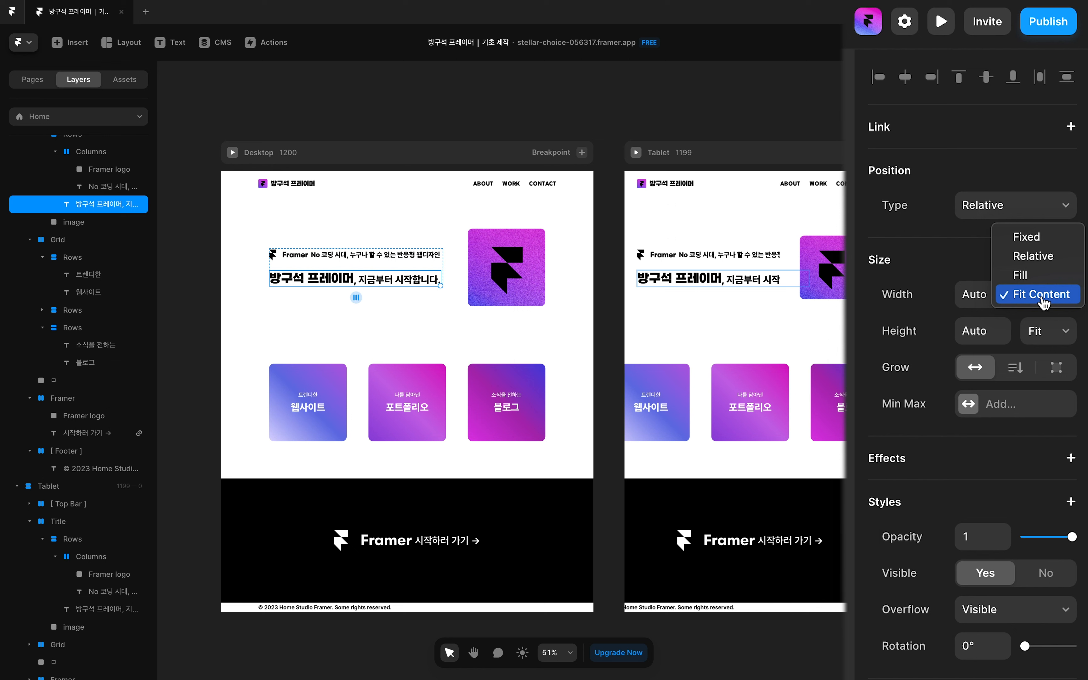
click(1041, 276)
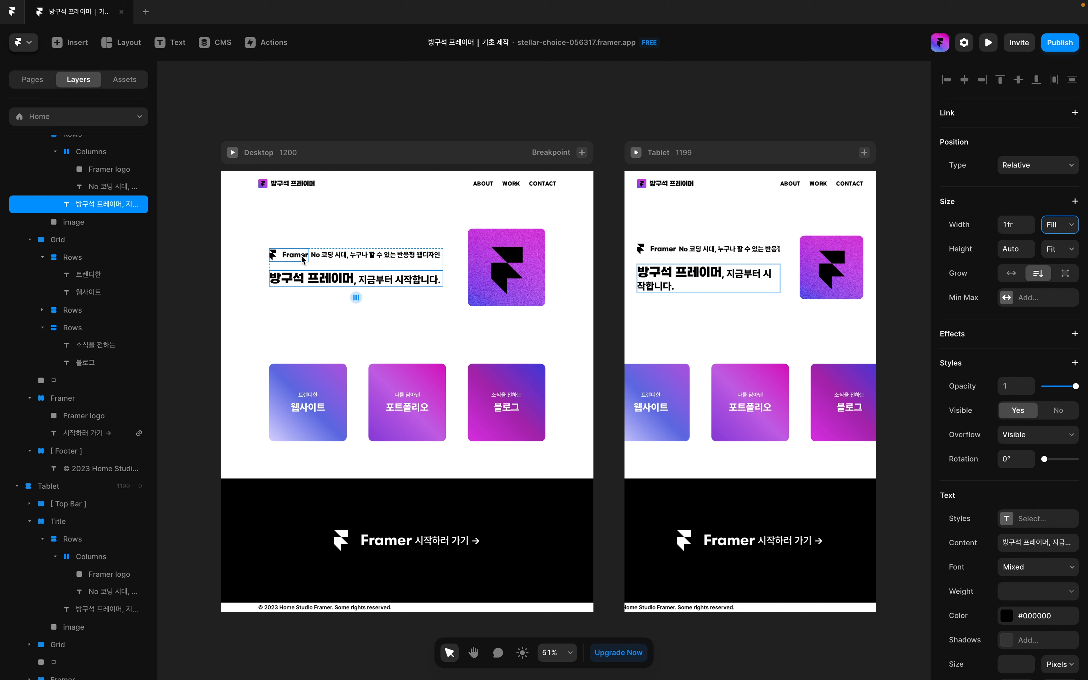
Set the width type of the desktop Title's Columns stack to Fill and its Distribute option to Start
click(311, 259)
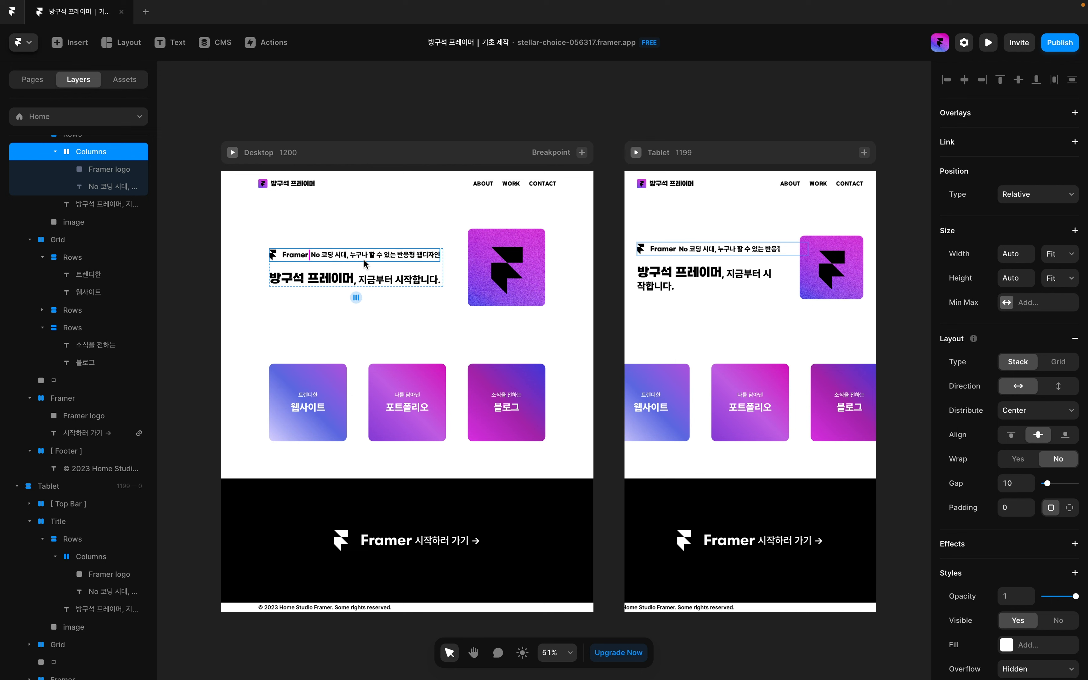
click(1059, 254)
click(1059, 244)
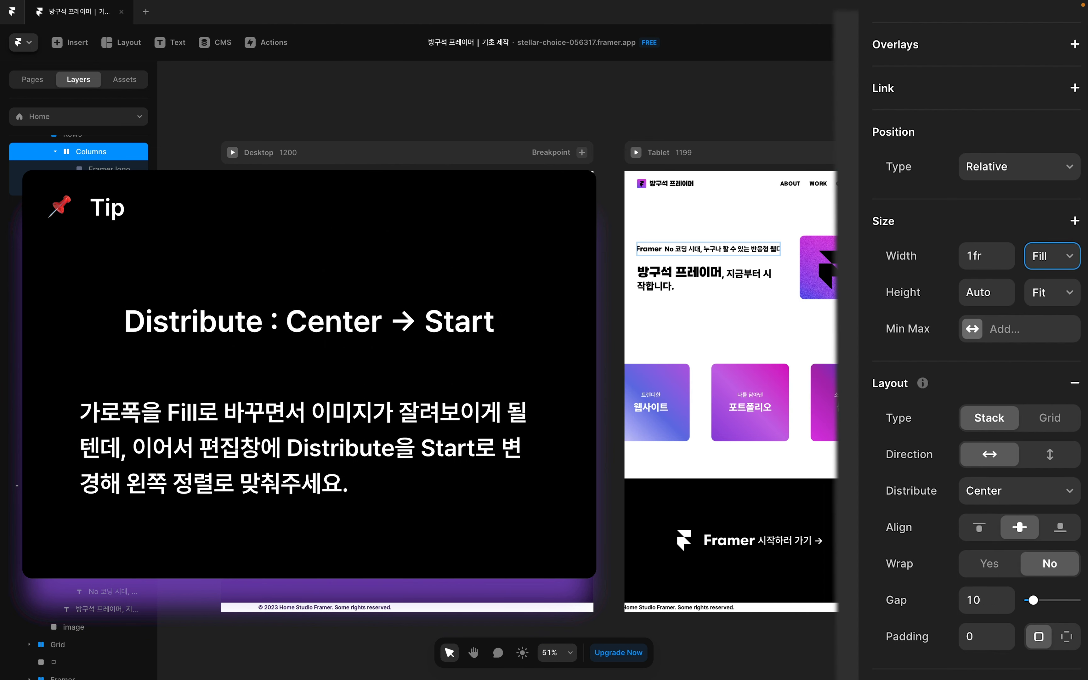
click(1008, 490)
click(989, 469)
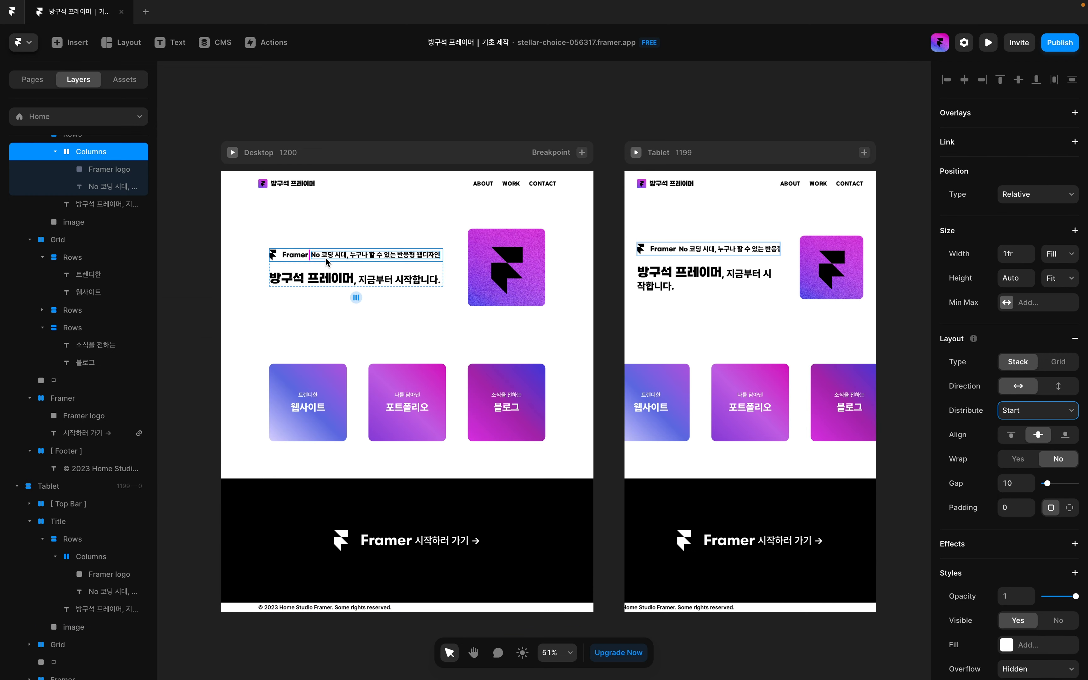
Change the width type of the tagline text beside the Framer logo in the desktop Title section to Fill
click(326, 260)
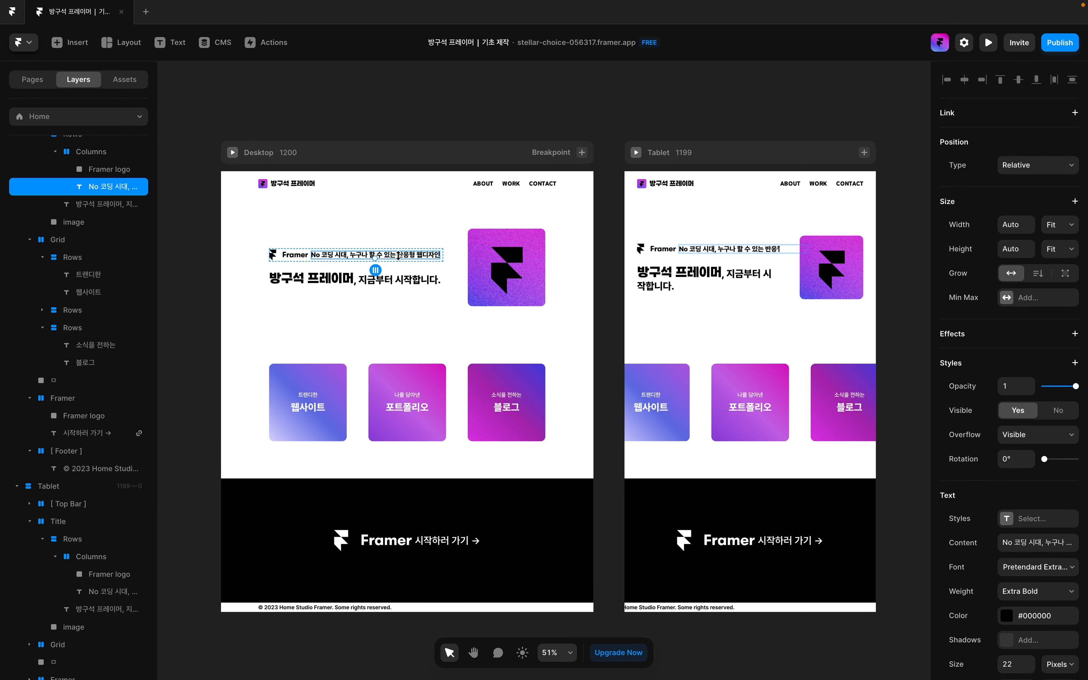
click(1045, 229)
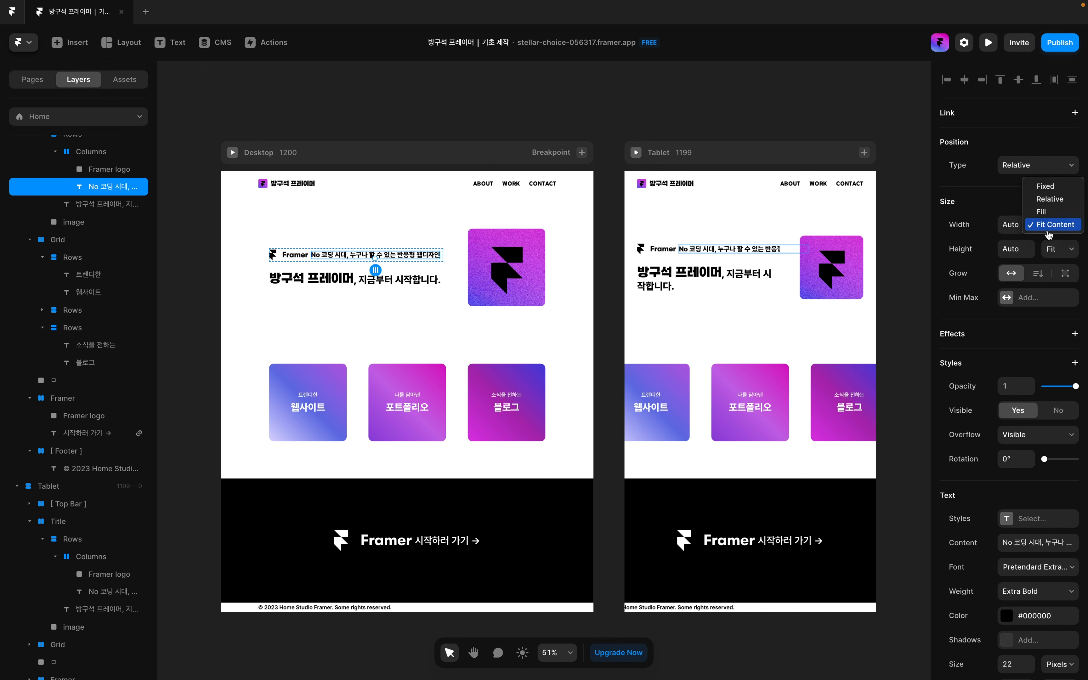
click(1051, 212)
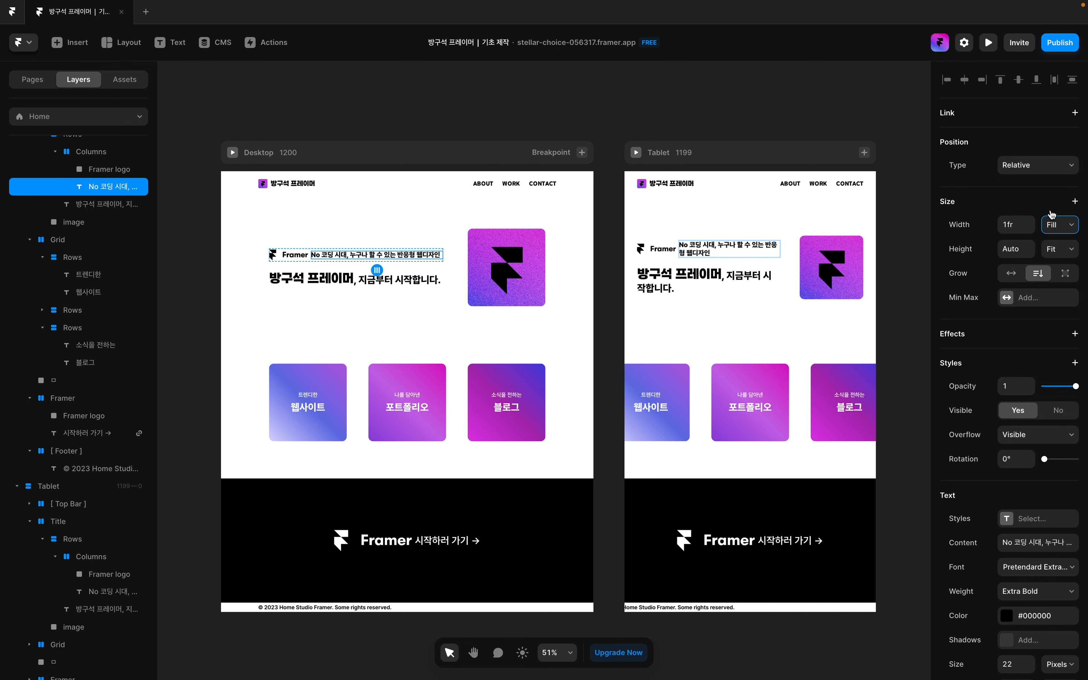
Preview the Desktop page at different widths to check the Title section, and return to the canvas
click(457, 274)
click(233, 153)
drag(912, 351, 911, 390)
click(18, 42)
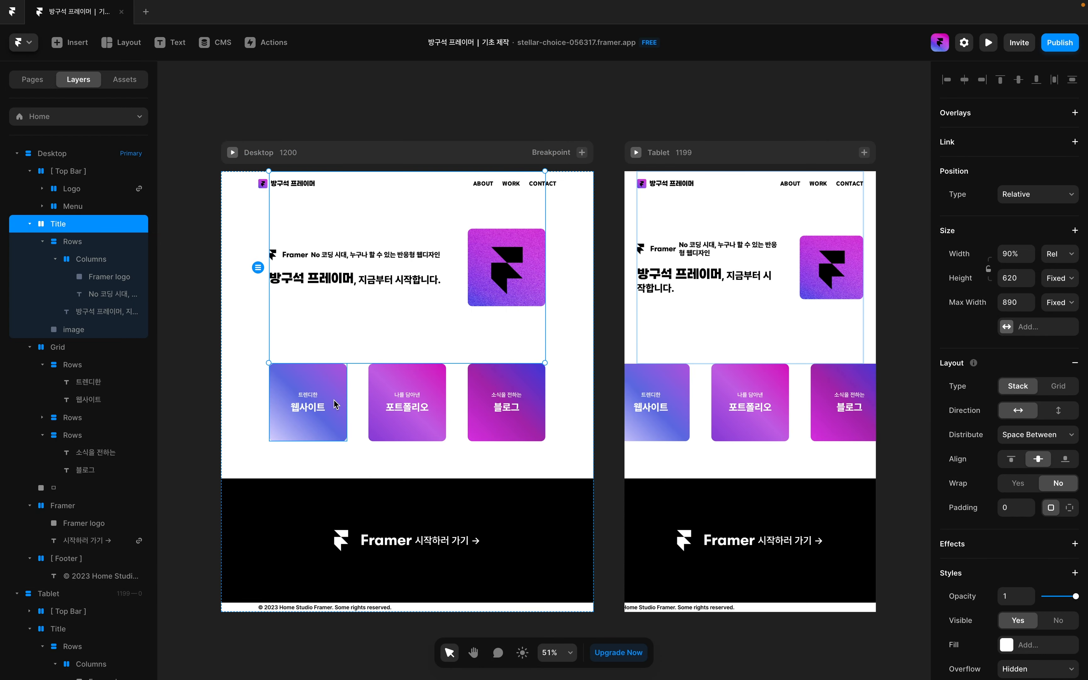
Change the desktop Grid section's width type to Relative and set the width to 90%
click(357, 407)
click(1072, 253)
click(1053, 266)
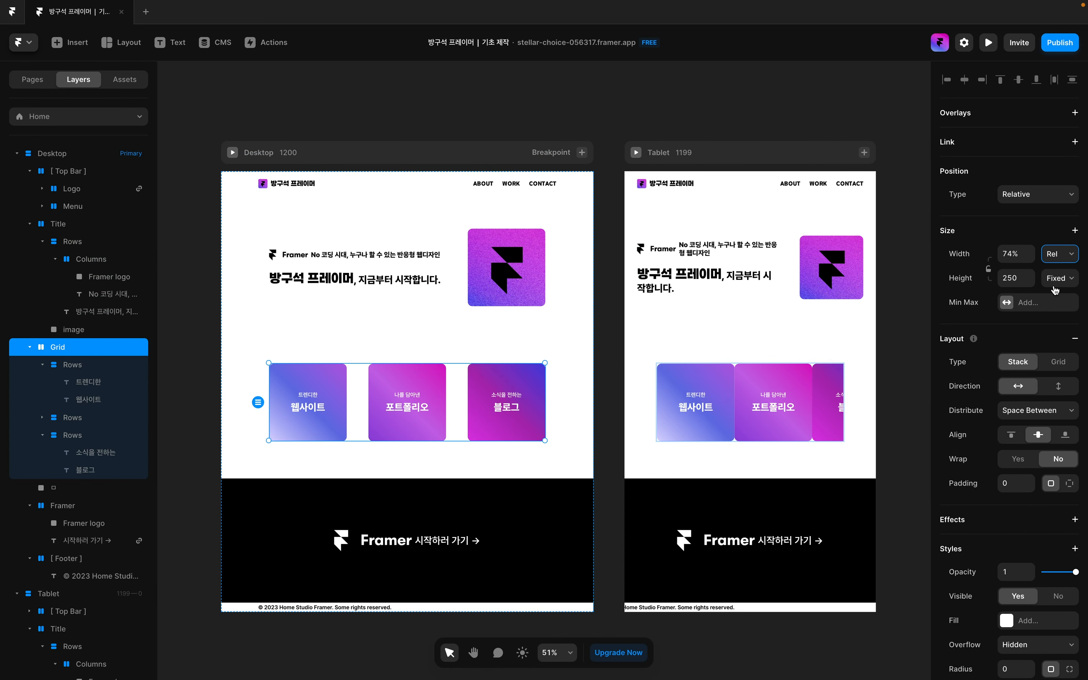
click(1017, 254)
text(90)
key(Return)
Add a Max Width to the desktop Grid section and set it to 890
click(1030, 310)
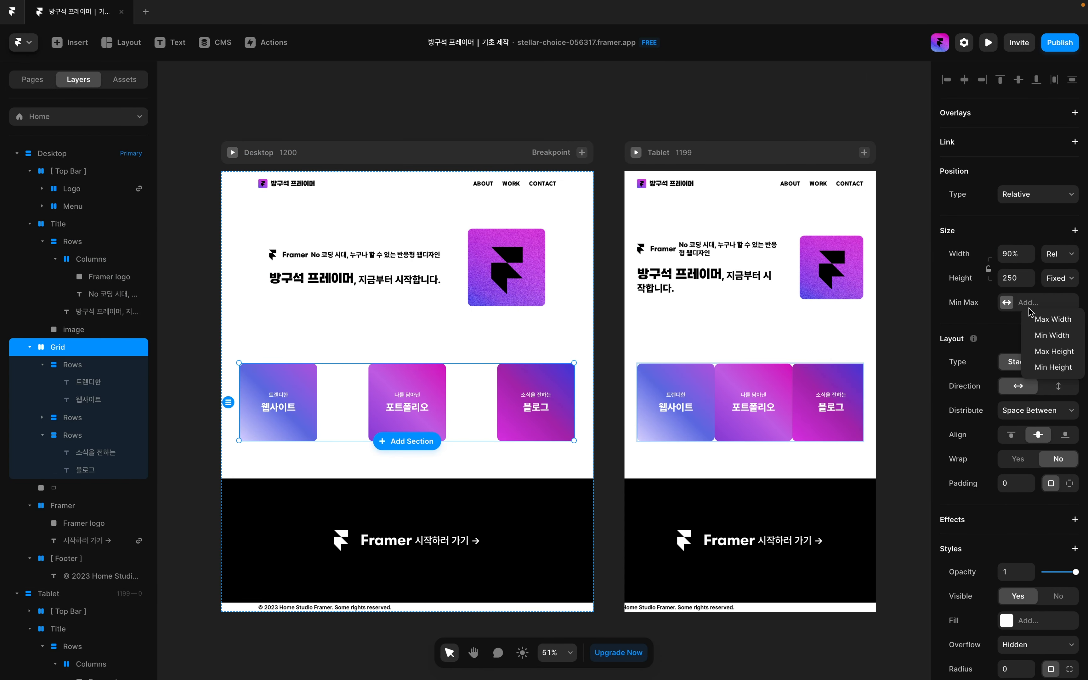
click(1038, 319)
click(1017, 302)
text(890)
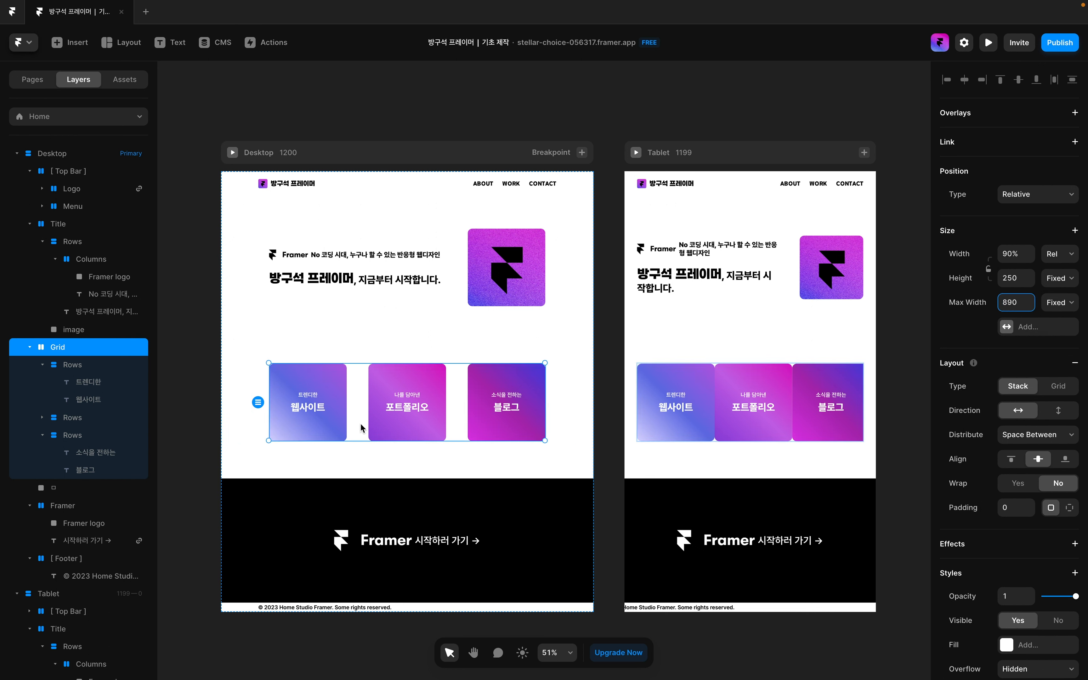
Select the three desktop Grid cards together, lock their proportions and change their width type to Relative
click(327, 429)
shift+click(404, 432)
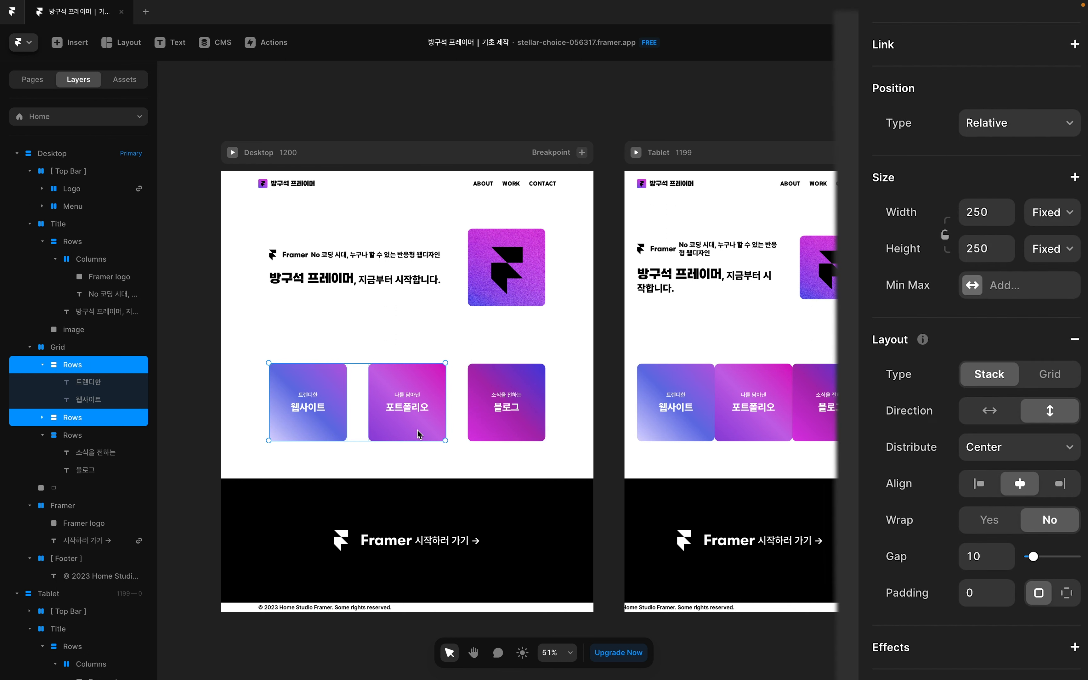
shift+click(501, 434)
click(943, 239)
click(1052, 212)
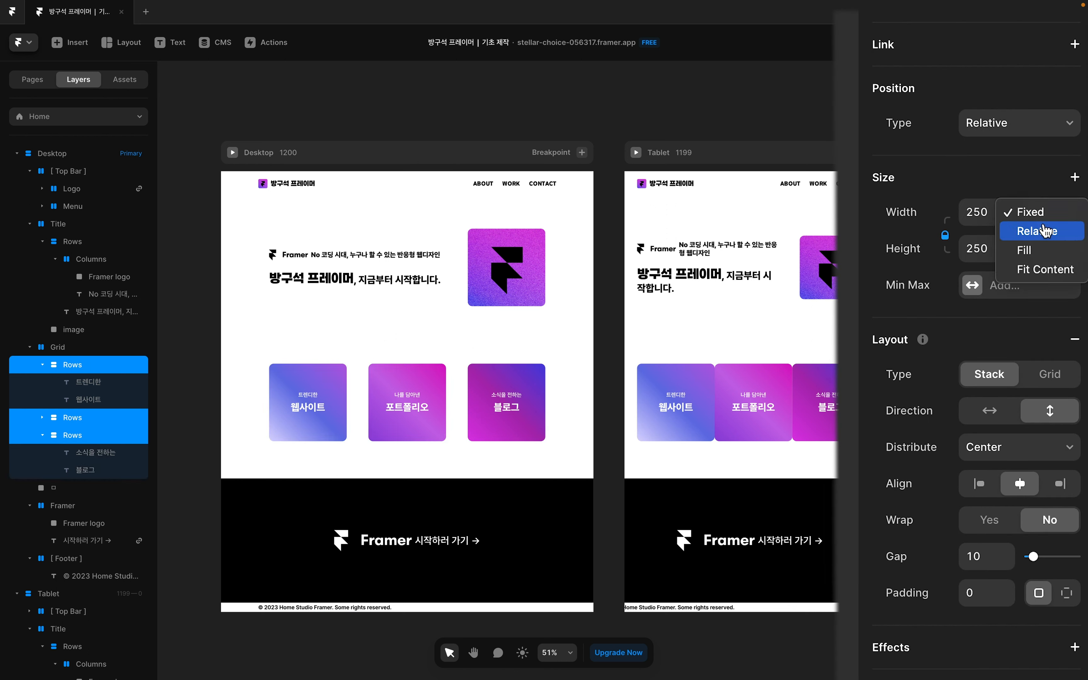
click(990, 229)
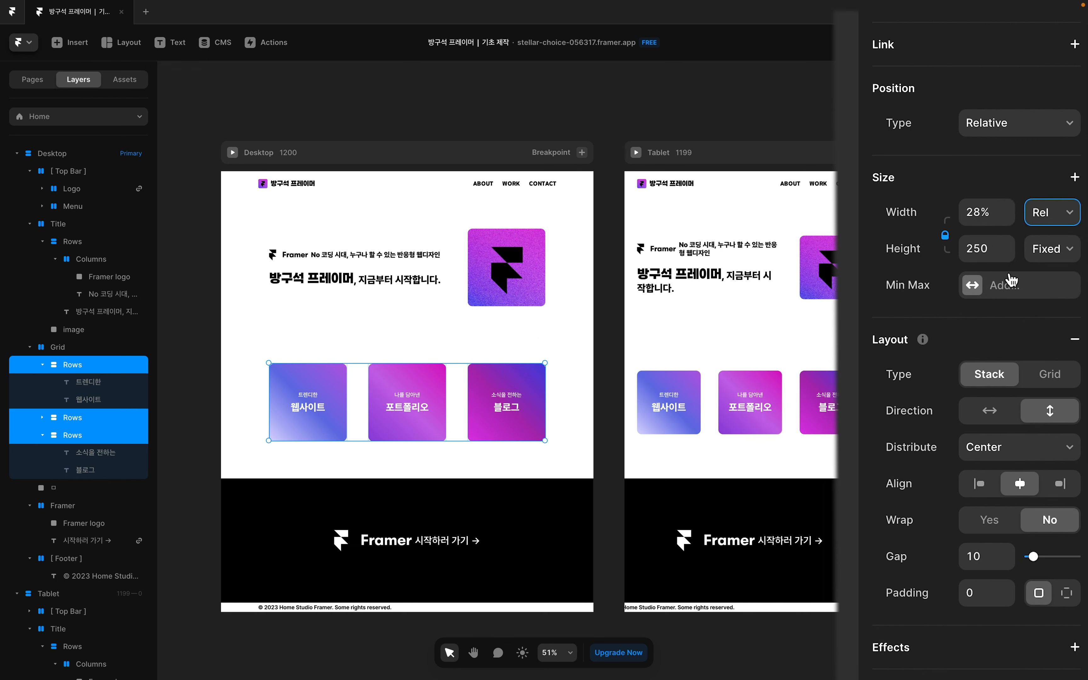
Inspect the Grid in the Tablet layout and change the desktop Grid section's height type to Fit Content
click(797, 400)
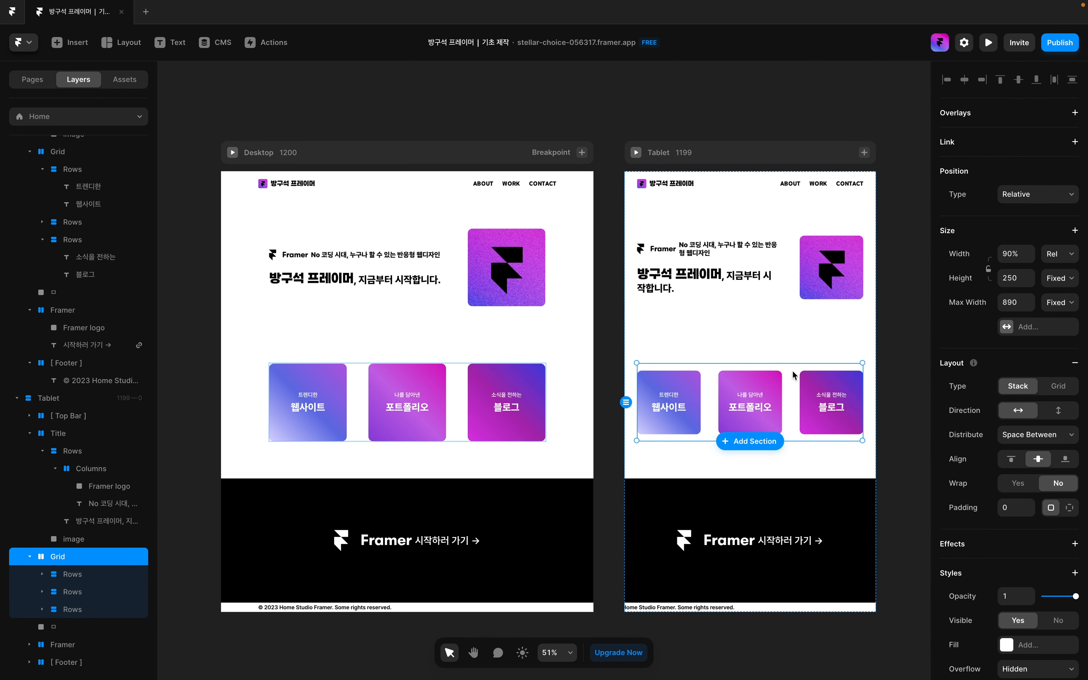
scroll(793, 370, up, 10)
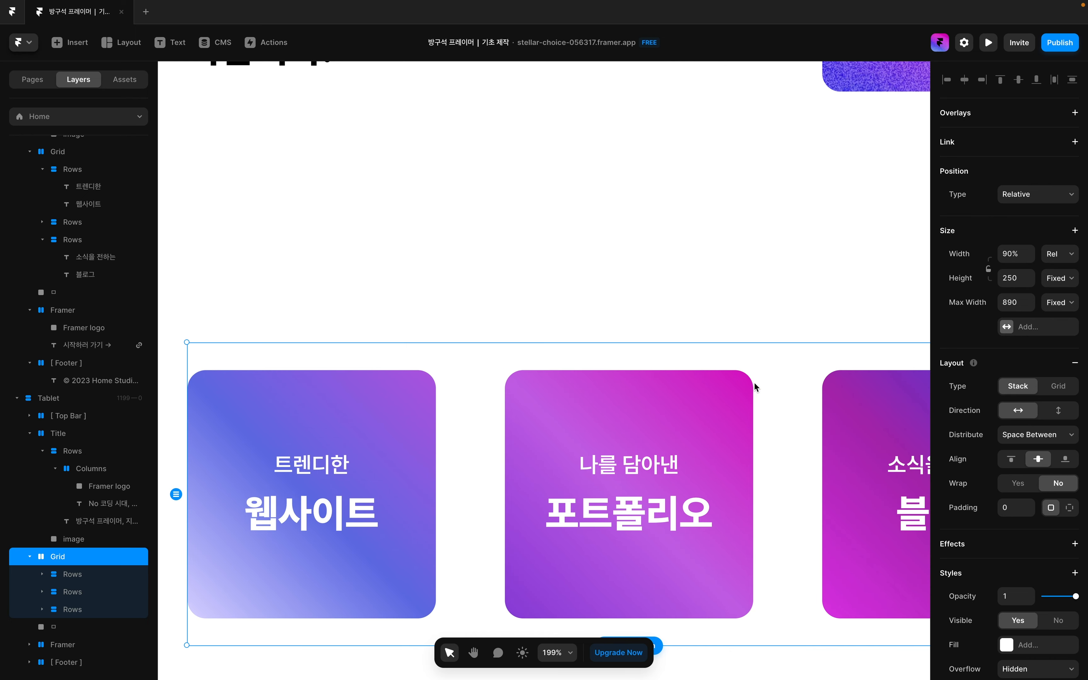
scroll(754, 382, down, 10)
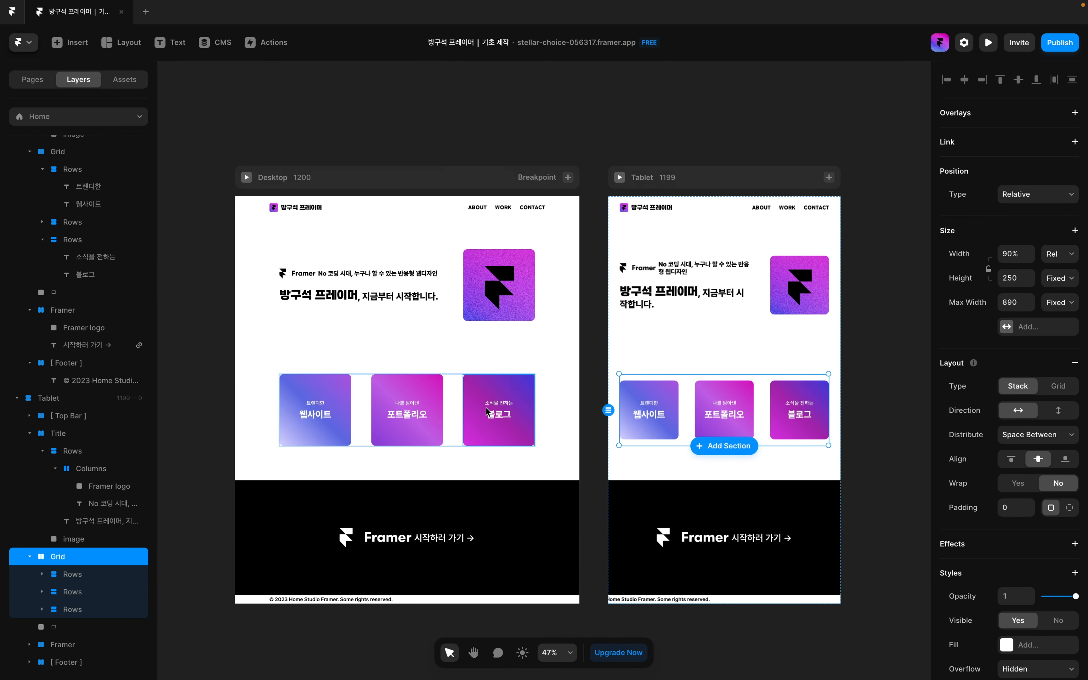
click(448, 429)
click(1046, 297)
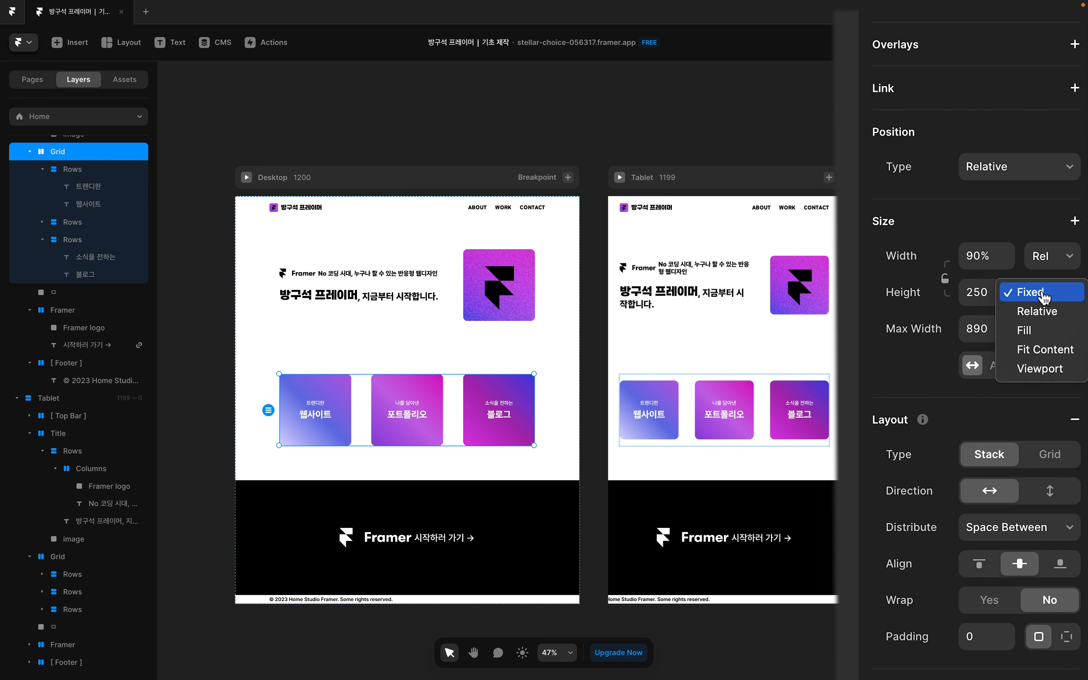
click(1035, 348)
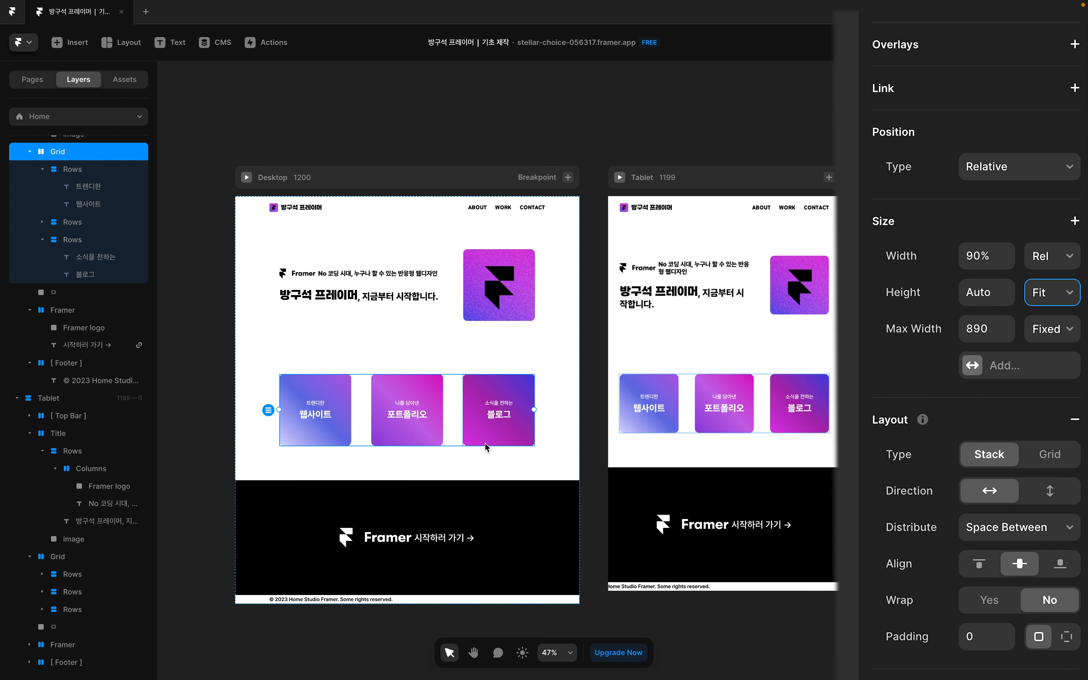
Check the width type of the black Framer section in the Desktop layout, keeping it at Fill
click(437, 527)
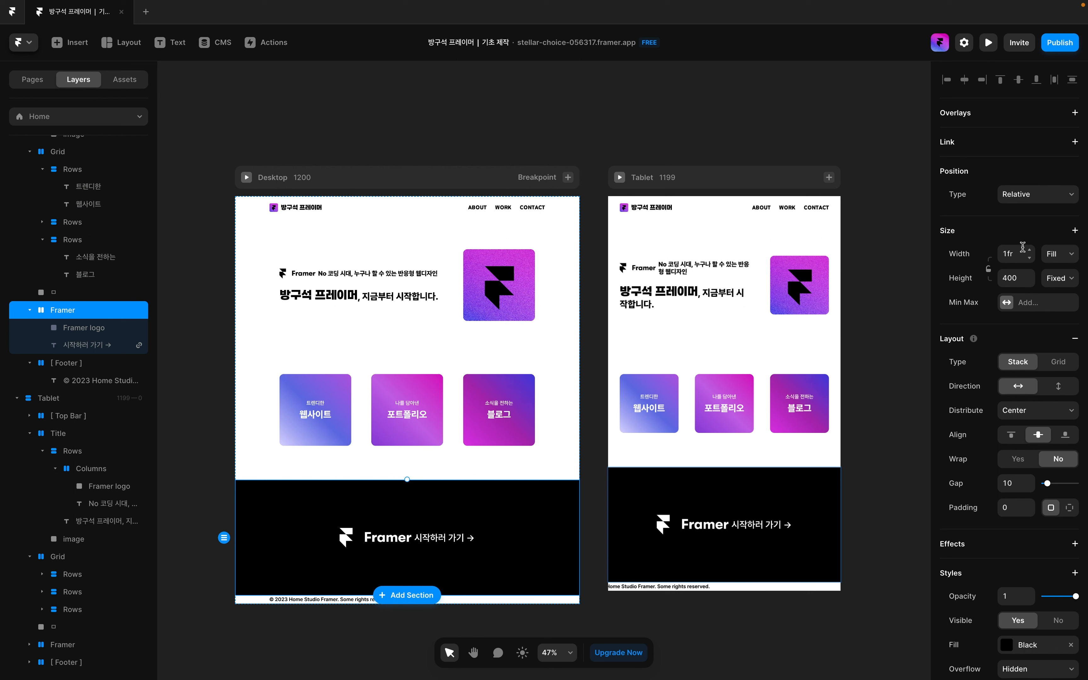
click(1071, 254)
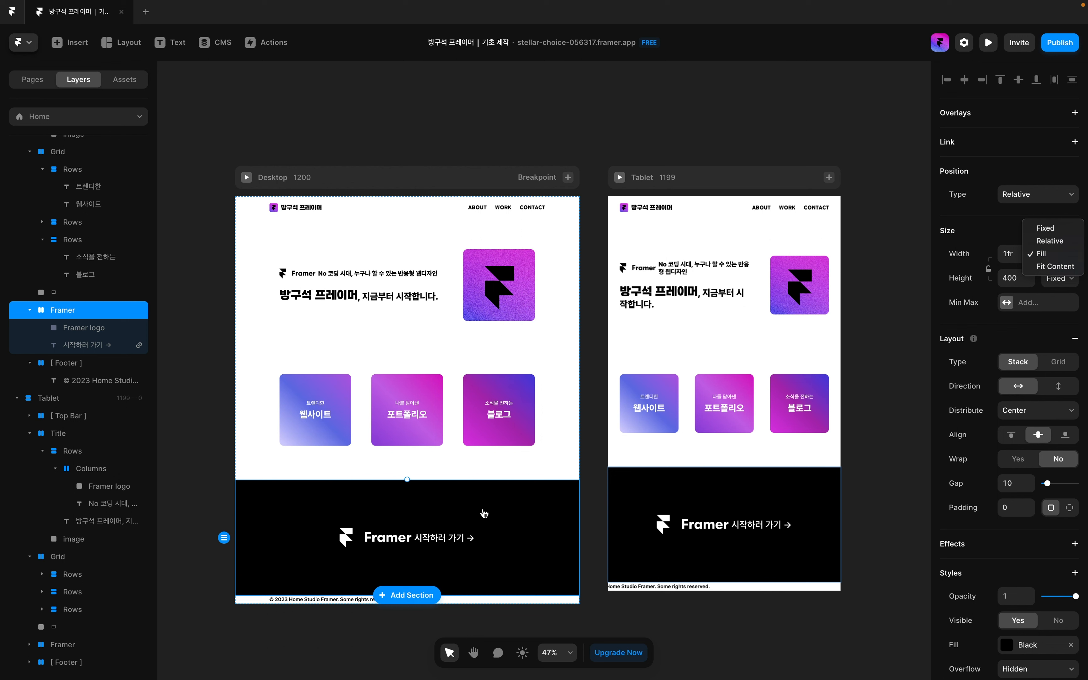
click(493, 538)
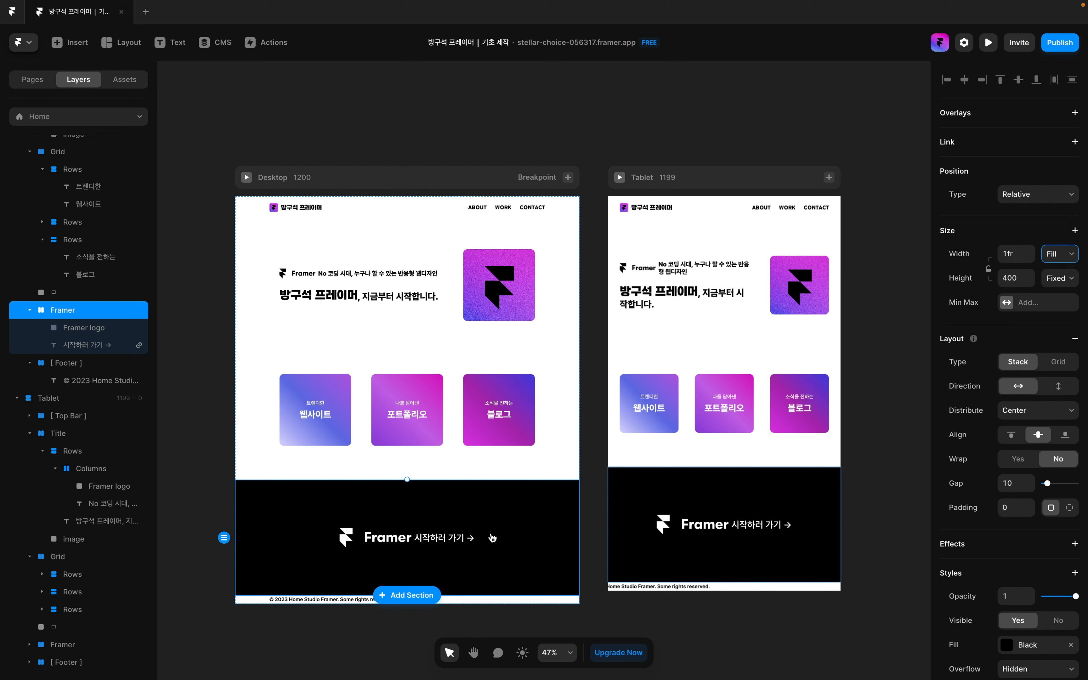
Set the desktop Footer's width to a relative 90% and give it a fixed Max Width of 960
click(449, 600)
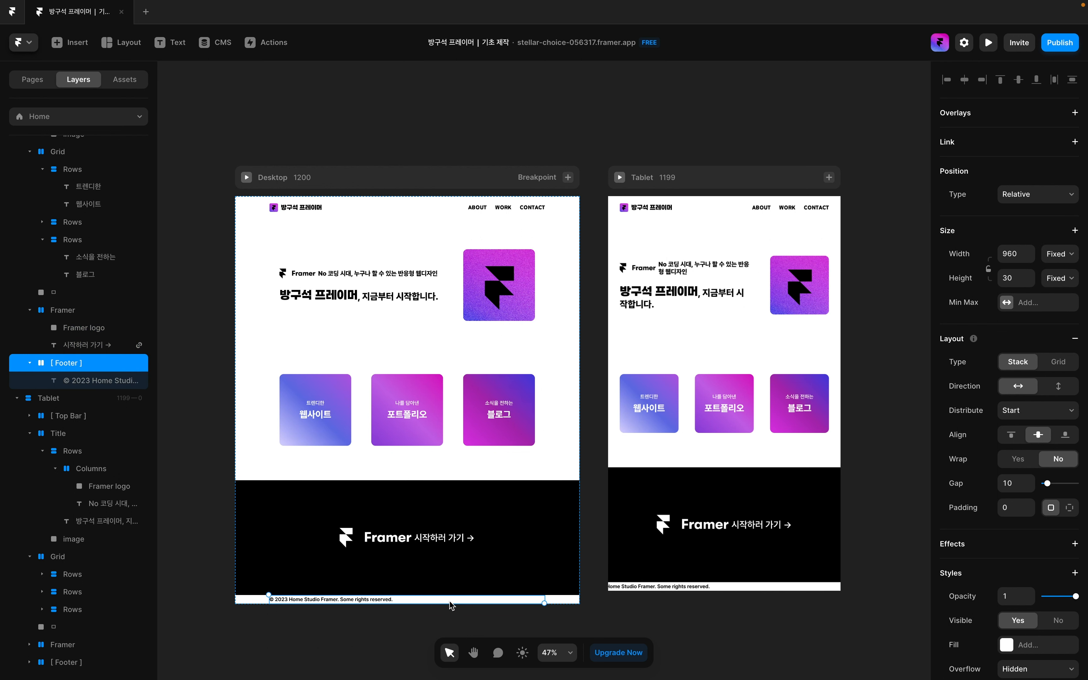
click(1043, 254)
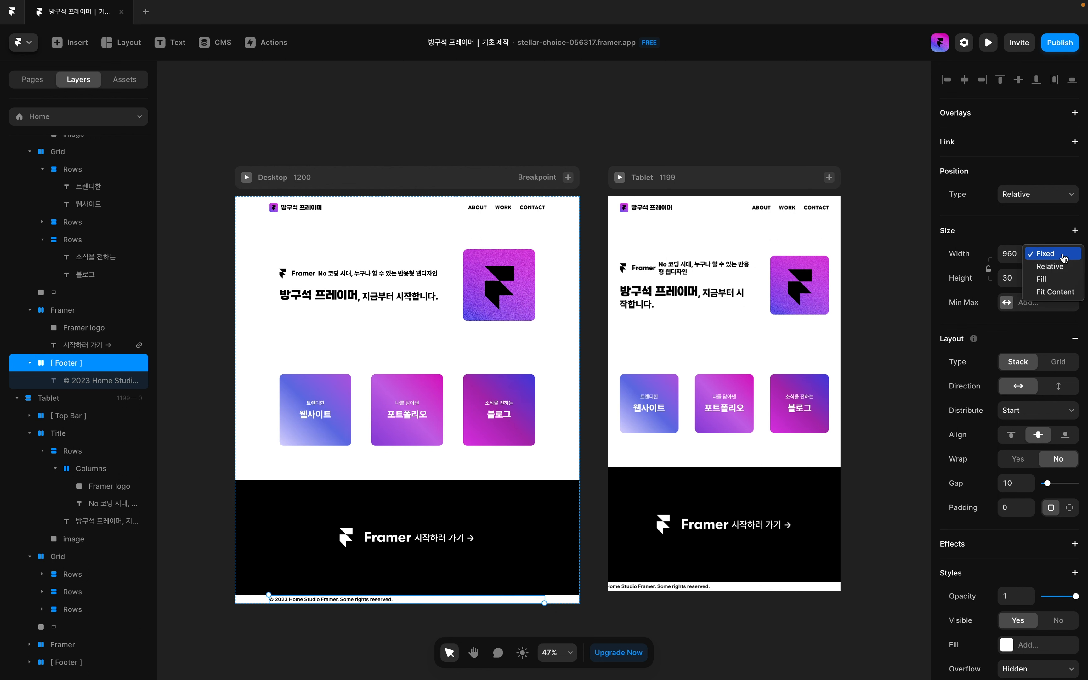
click(1054, 264)
click(1034, 302)
click(1051, 320)
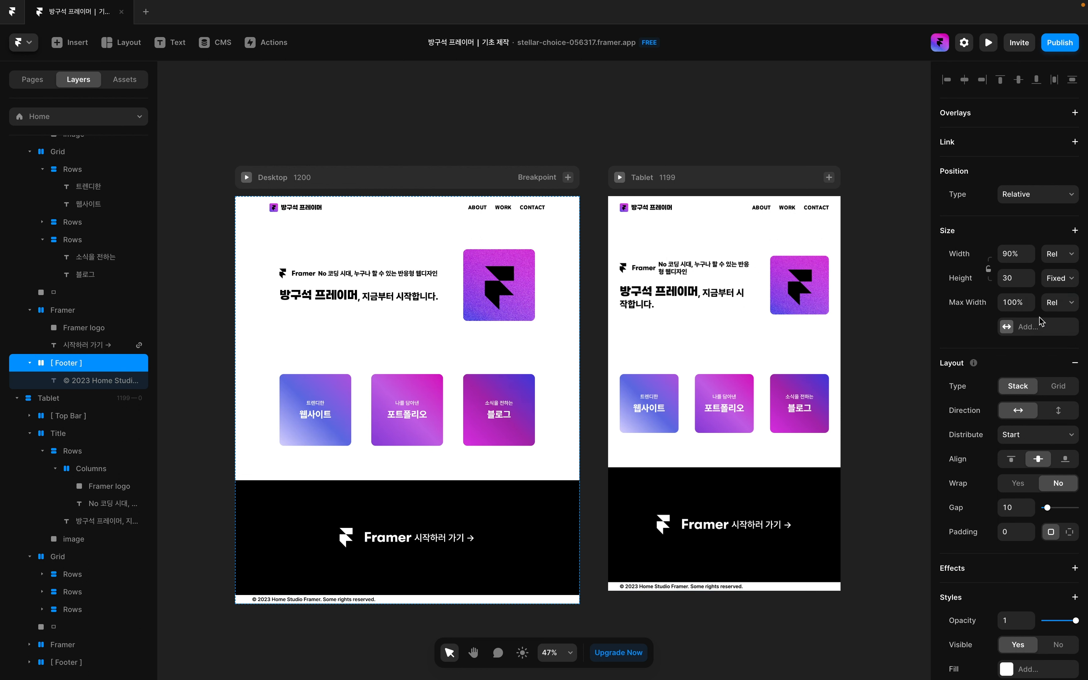
text(960)
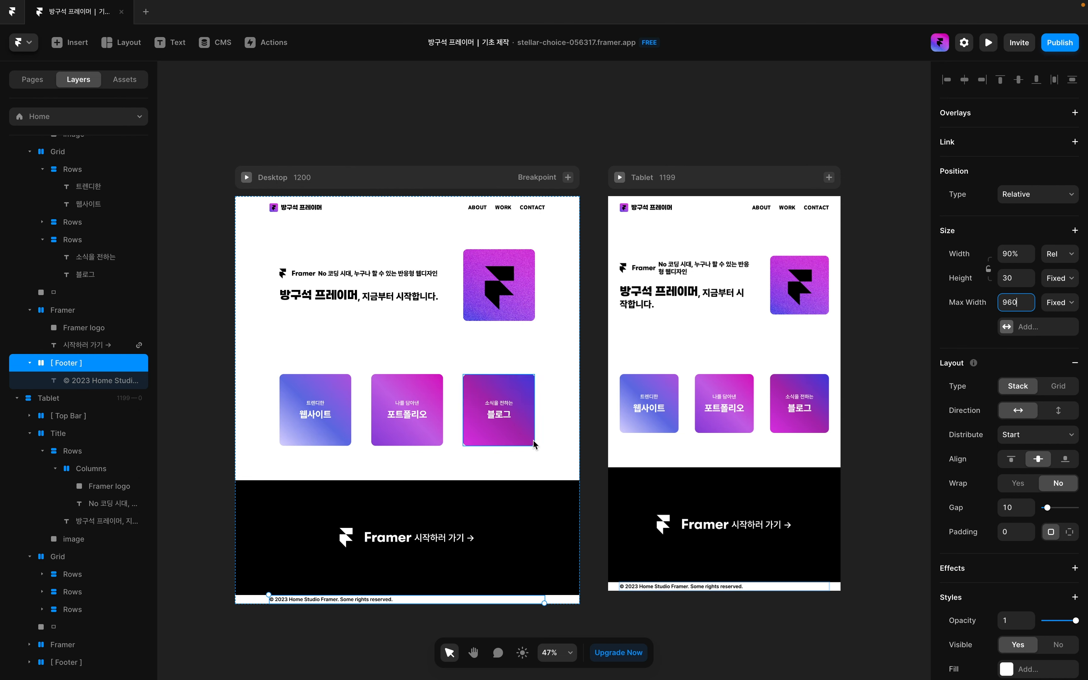
click(529, 463)
click(596, 474)
Preview the Desktop page and resize its width to check how the sections adapt
click(246, 177)
drag(914, 377, 982, 385)
scroll(619, 418, down, 5)
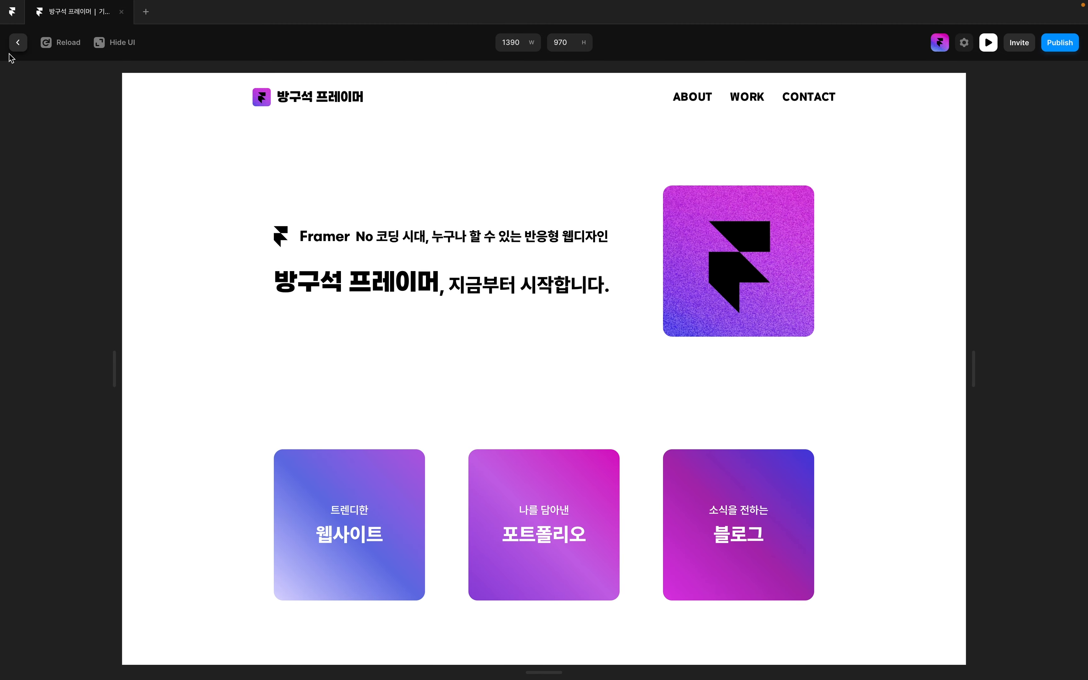
key(Escape)
Add a Phone breakpoint with a width of 390 to the page
click(552, 159)
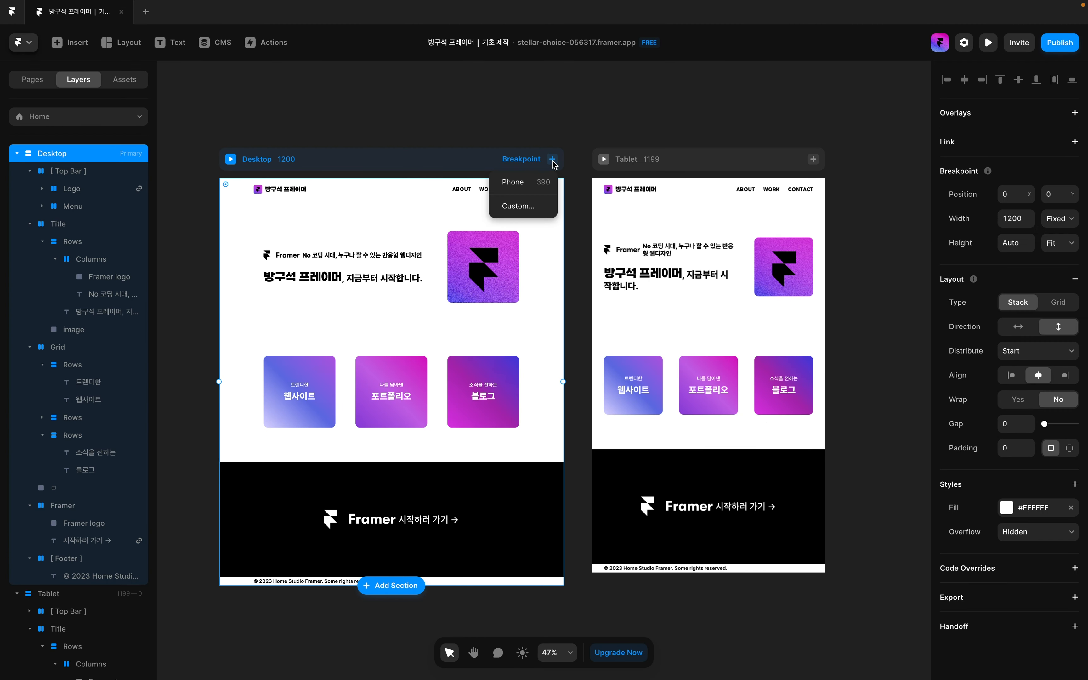
click(550, 182)
scroll(584, 281, up, 5)
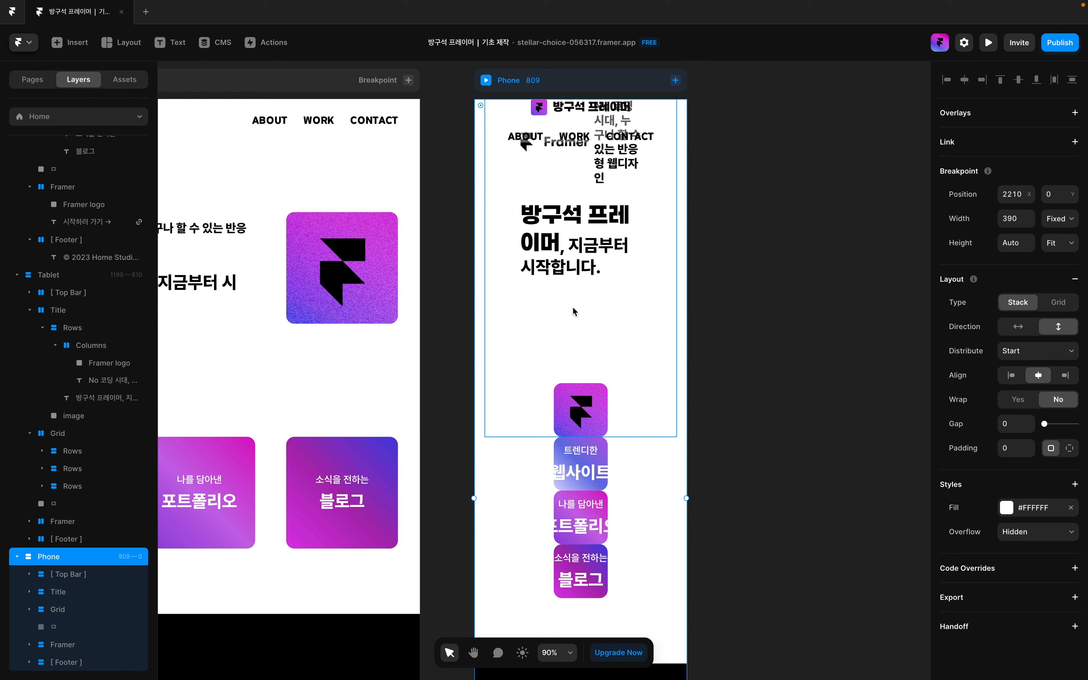
Change the distribution of the Phone layout's Title section to Center
click(572, 306)
scroll(613, 370, down, 5)
scroll(614, 370, left, 5)
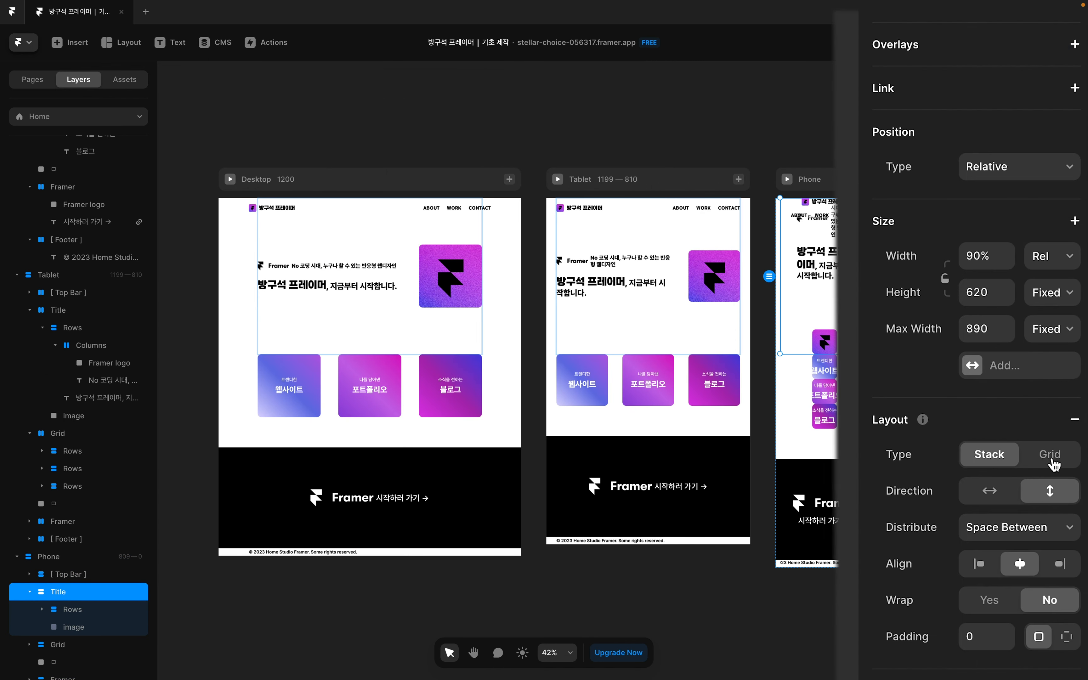
click(1059, 435)
click(990, 489)
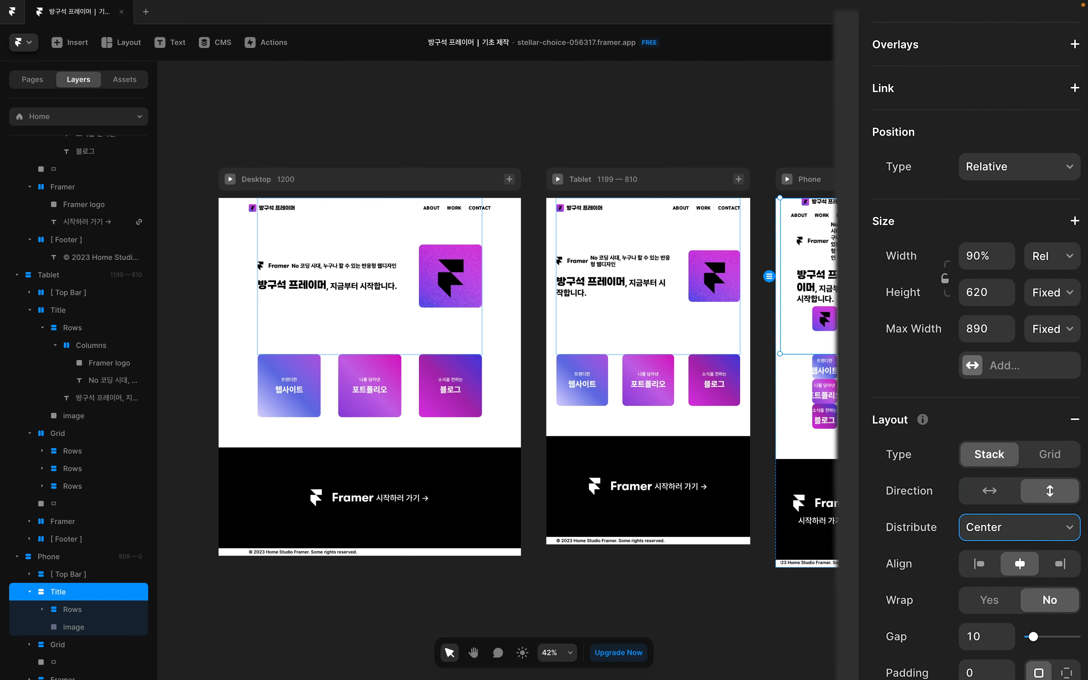
Move the Phone Title's image above its text rows and make the Framer logo and tagline stack vertical
scroll(825, 326, up, 8)
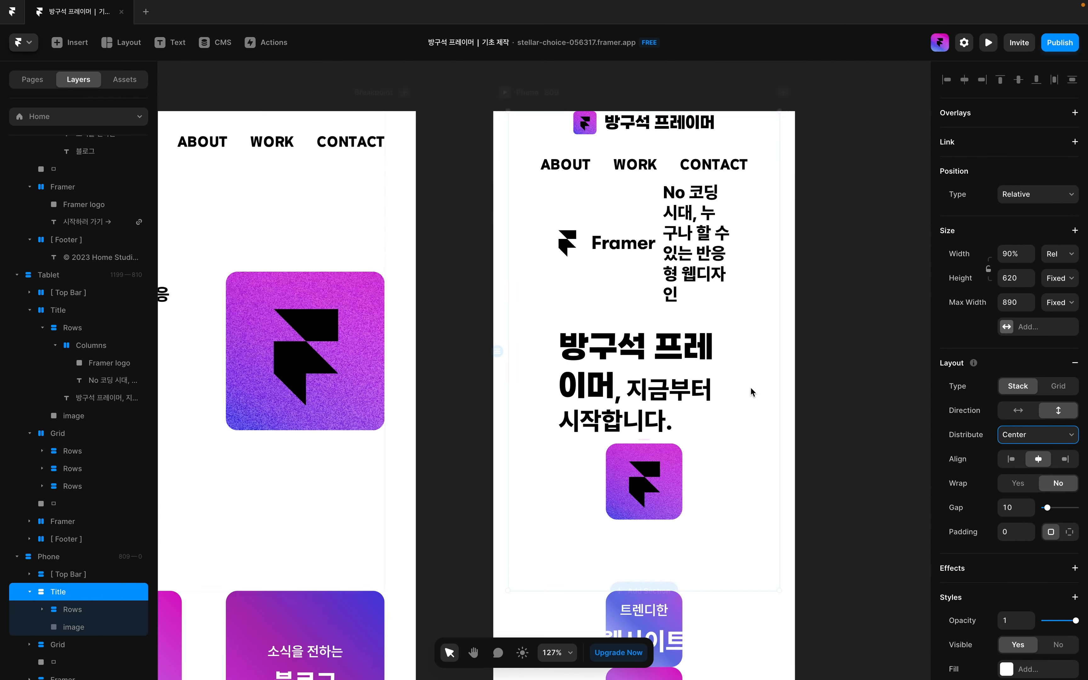
click(658, 475)
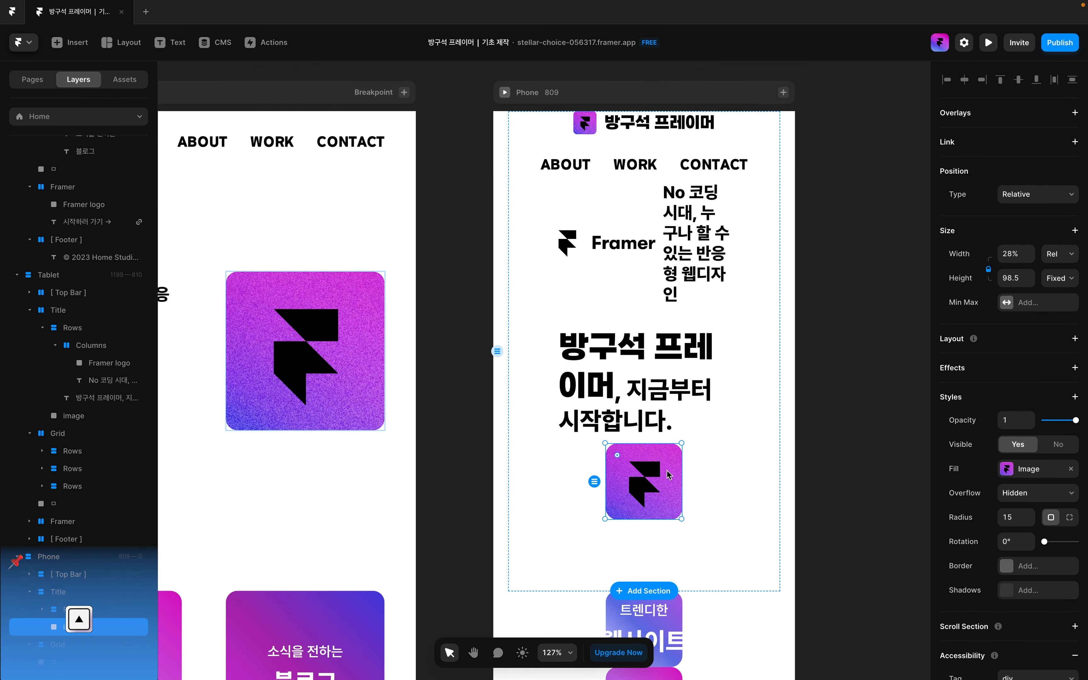
key(Up)
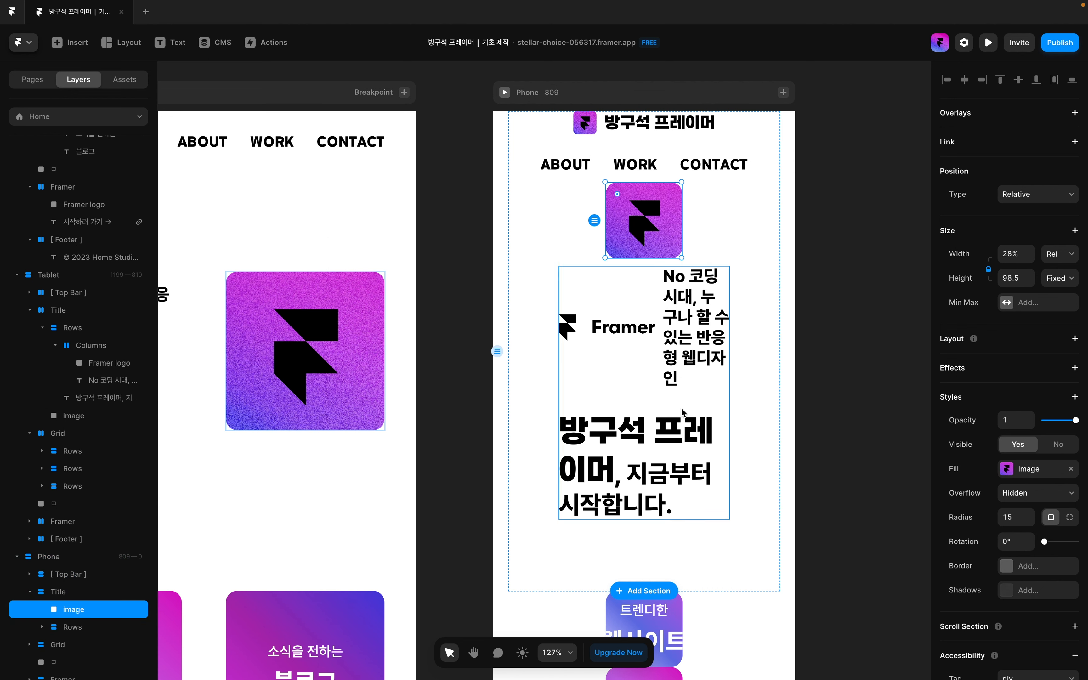
click(649, 338)
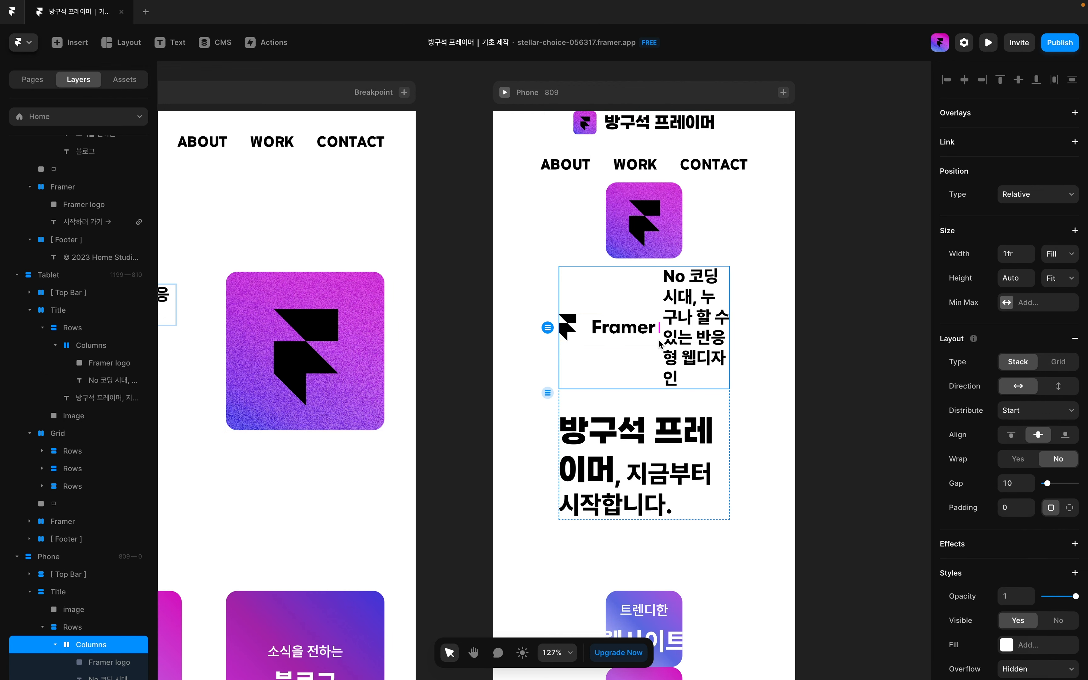
click(1050, 455)
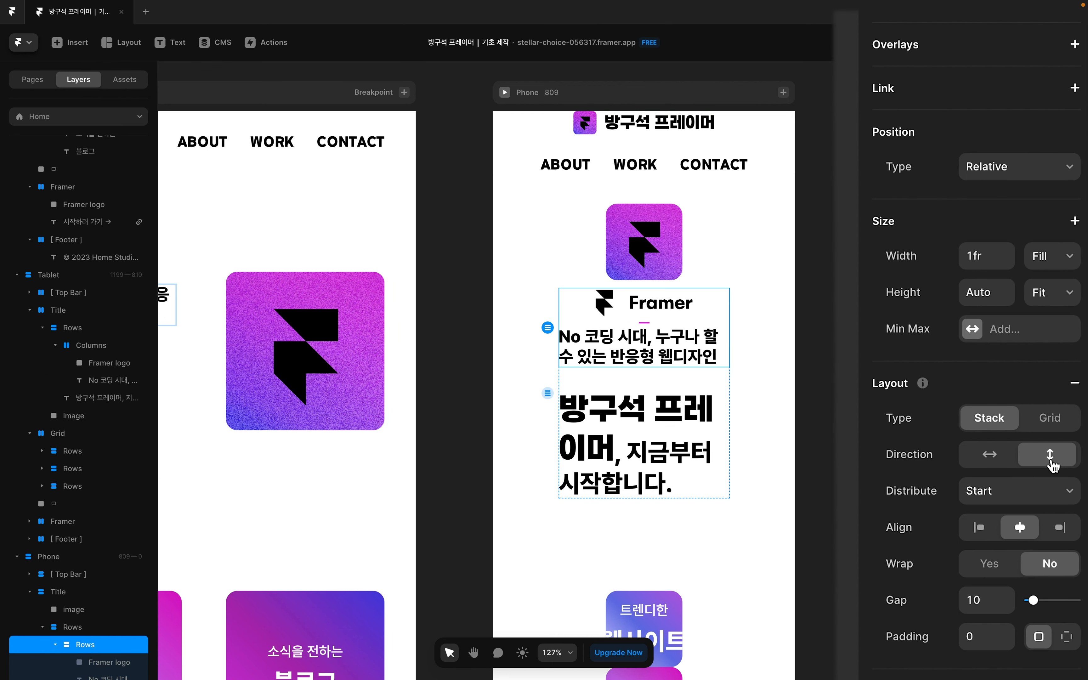
Break the Phone headline after the comma so that "지금부터 시작합니다." starts on its own line
double_click(623, 446)
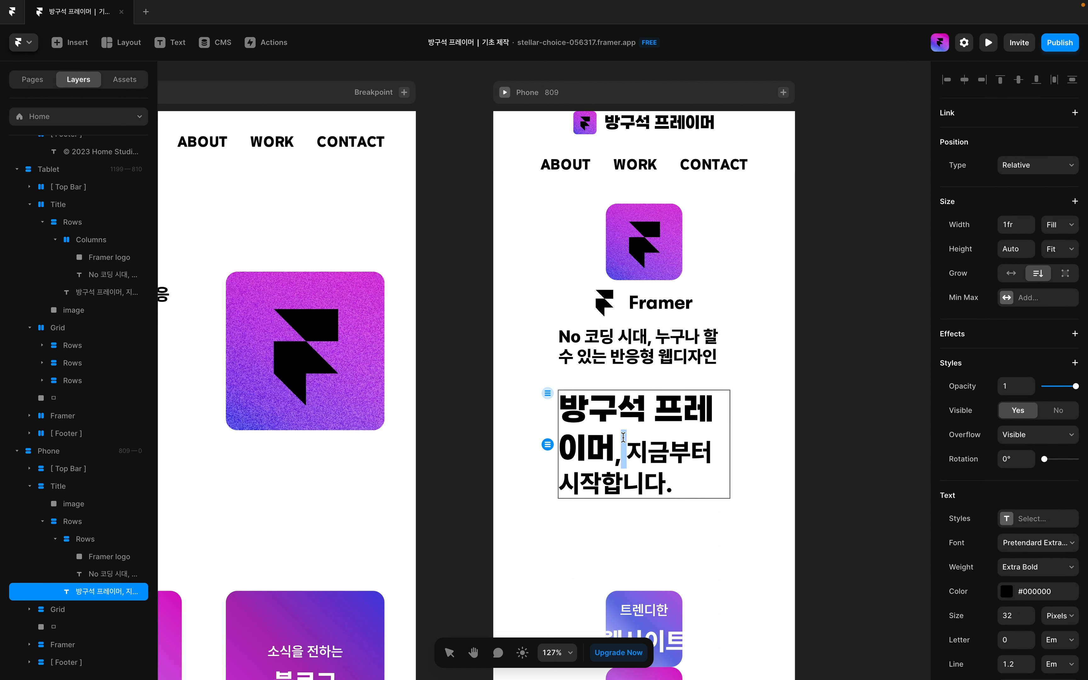
click(630, 457)
key(Return)
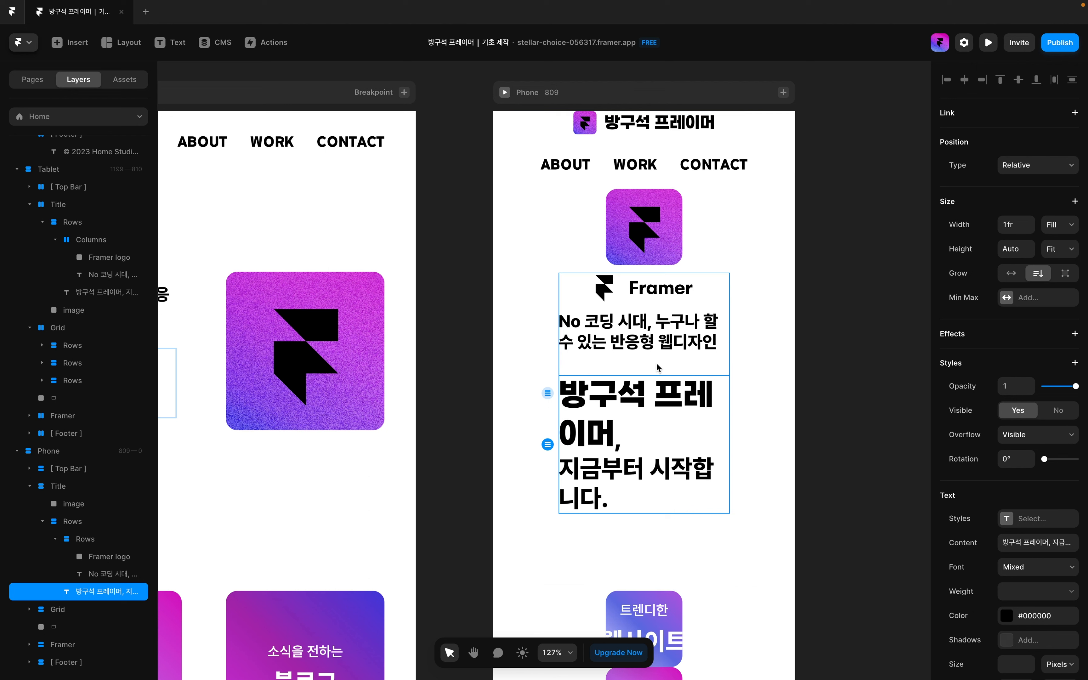
Change the width type of the Rows stack holding the Phone Title's texts to Fill
click(653, 372)
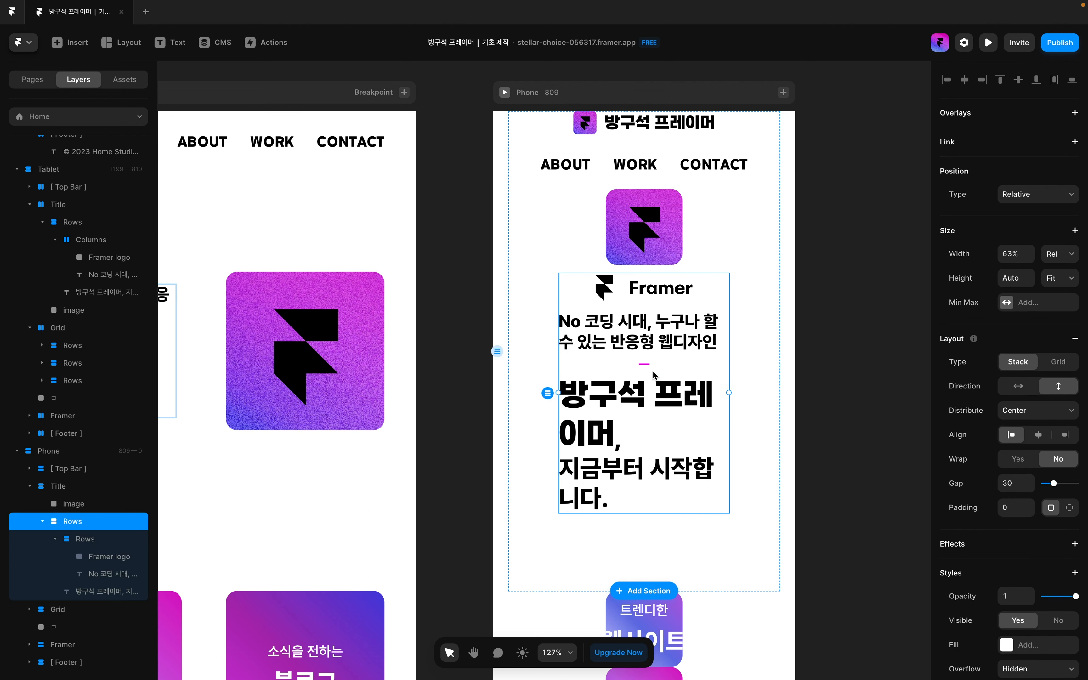
click(1062, 254)
click(1059, 268)
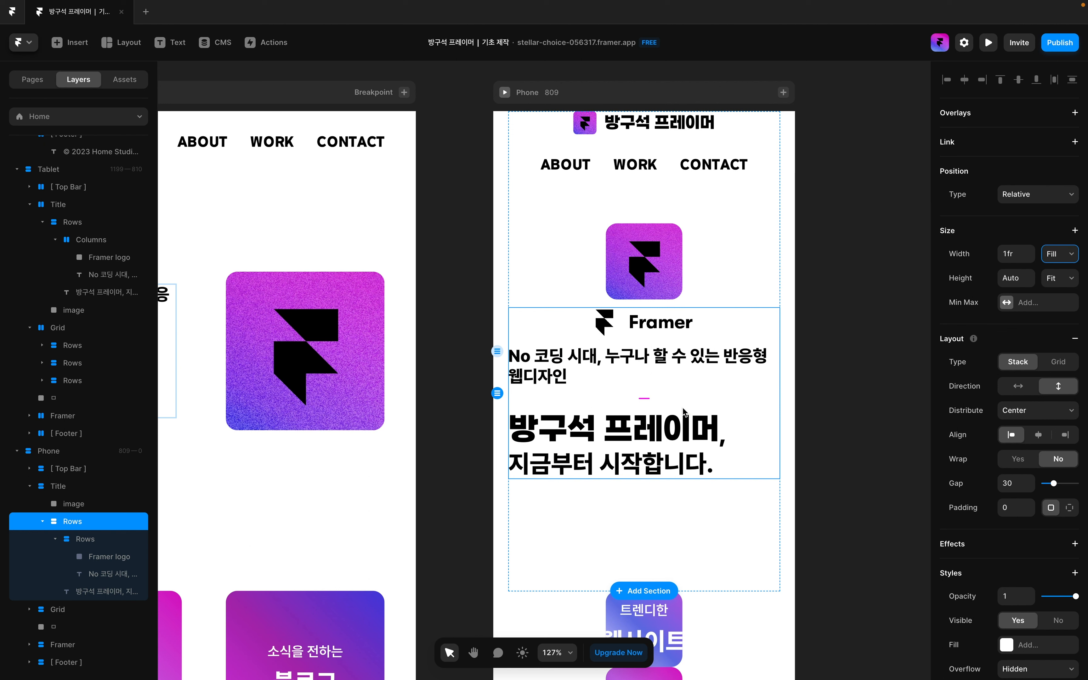
Set the Phone Title section's relative width to 80%
click(763, 297)
click(1015, 254)
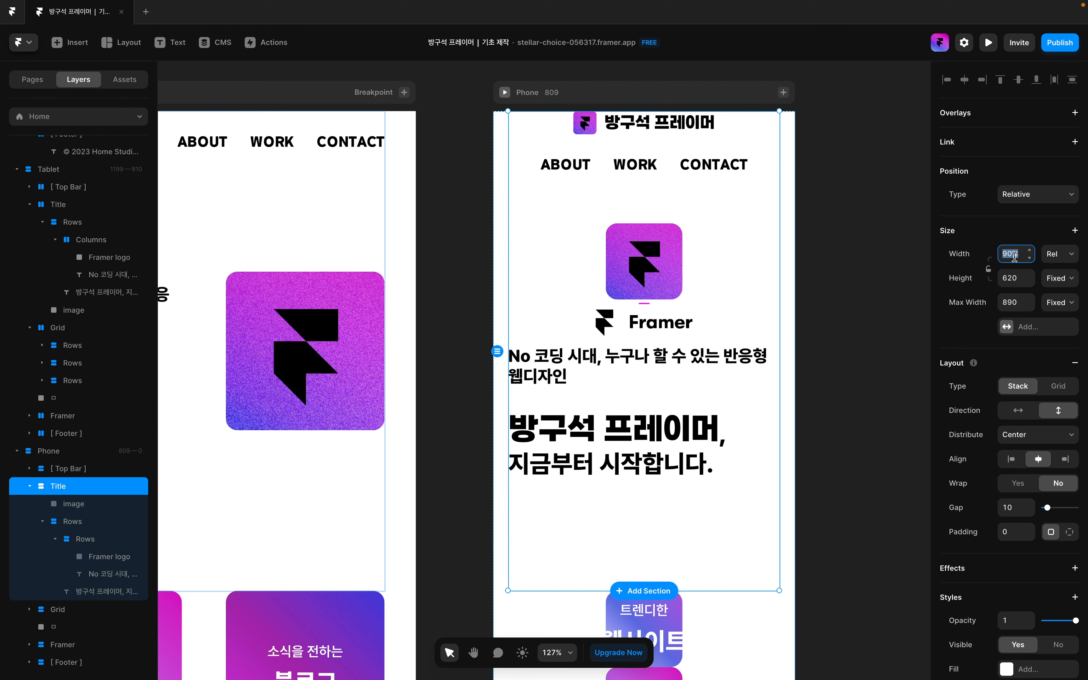
text(80)
key(Return)
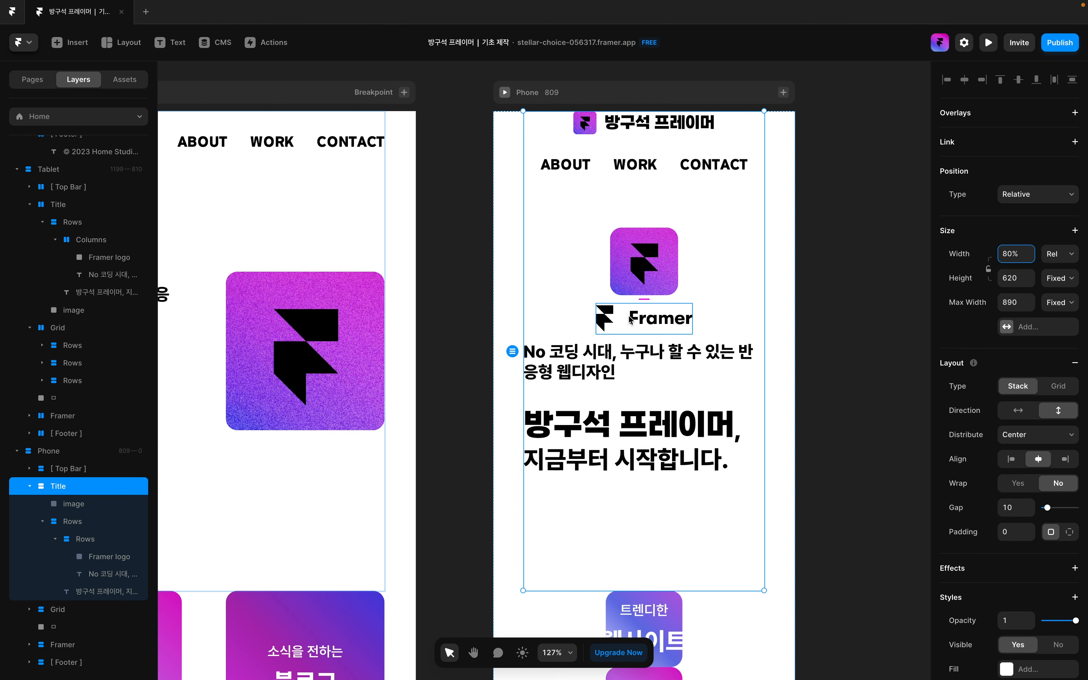
Set the gap between the image and the text rows in the Phone Title section to 60
scroll(648, 308, up, 5)
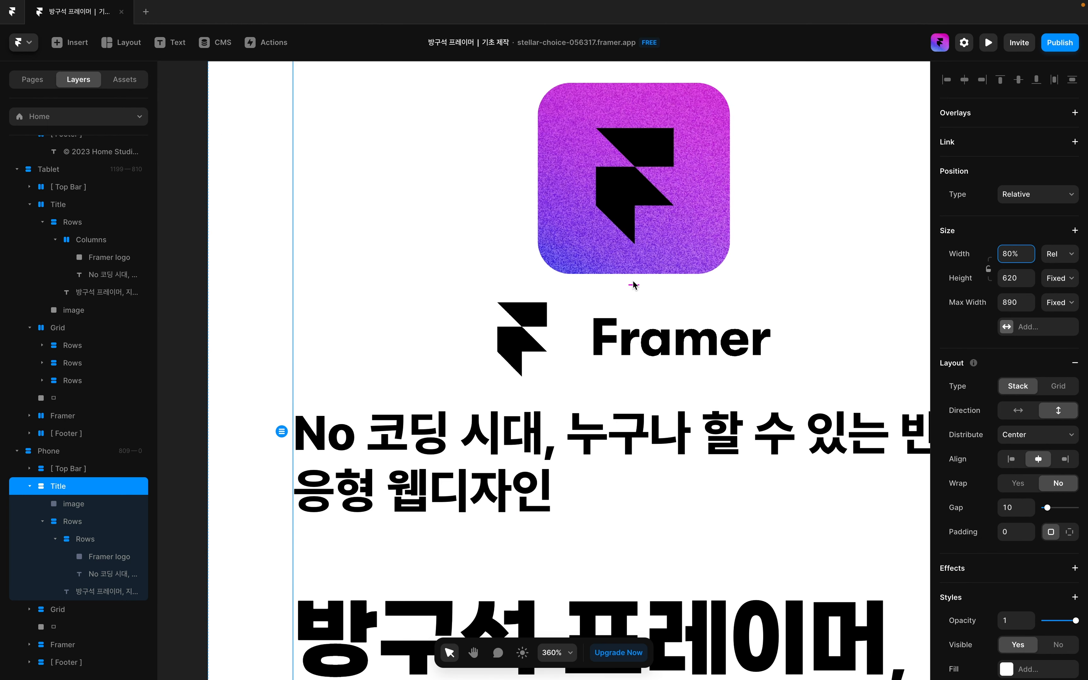
scroll(648, 288, down, 5)
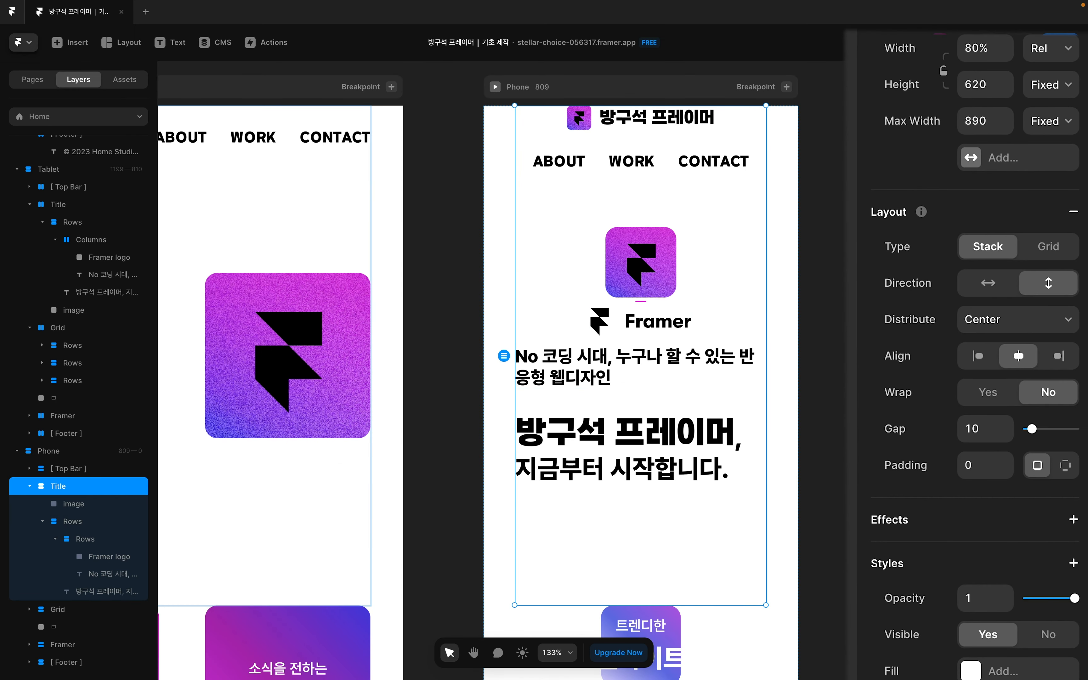
click(974, 430)
text(60)
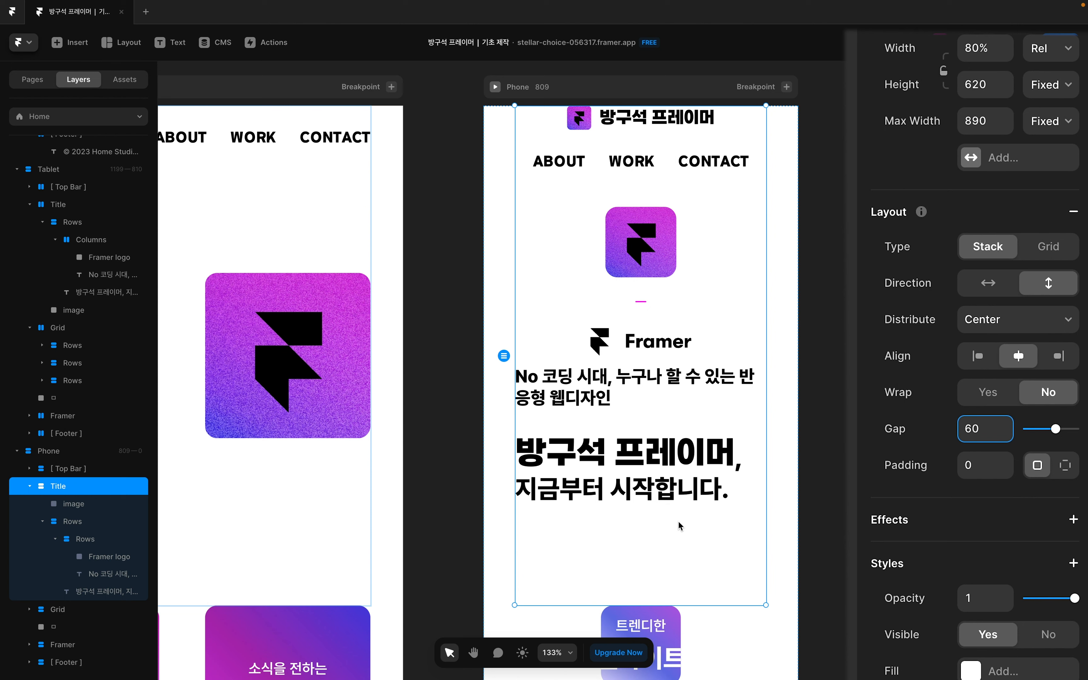
Select the Phone Title's tagline and headline together and center-align their text
click(724, 468)
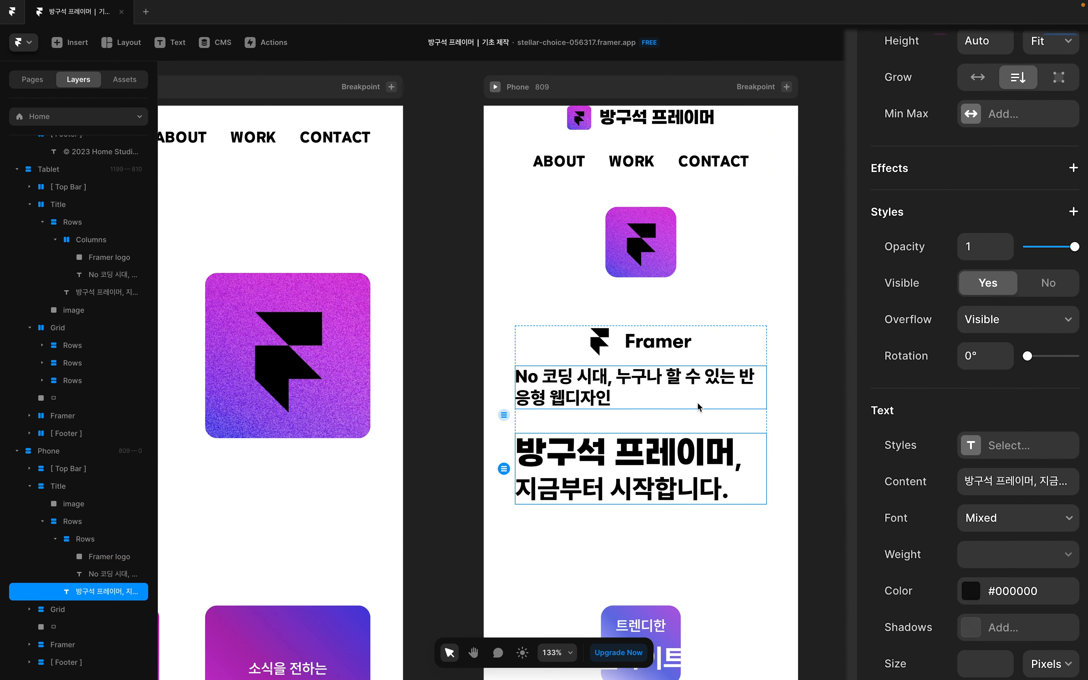
shift+click(700, 408)
scroll(928, 549, down, 6)
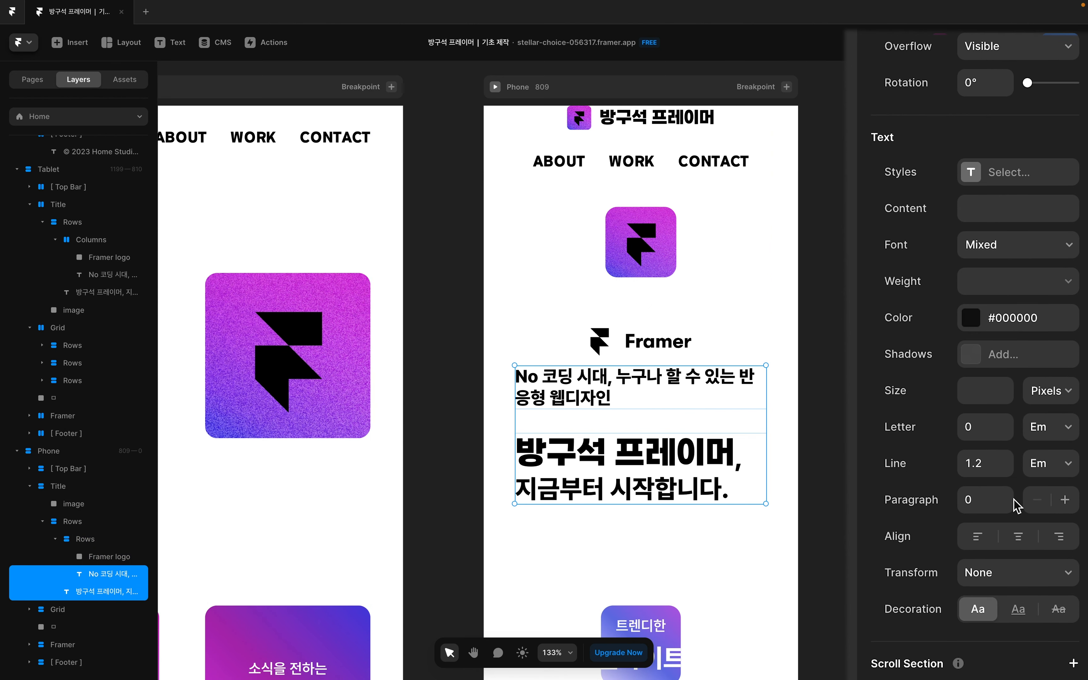
click(1012, 538)
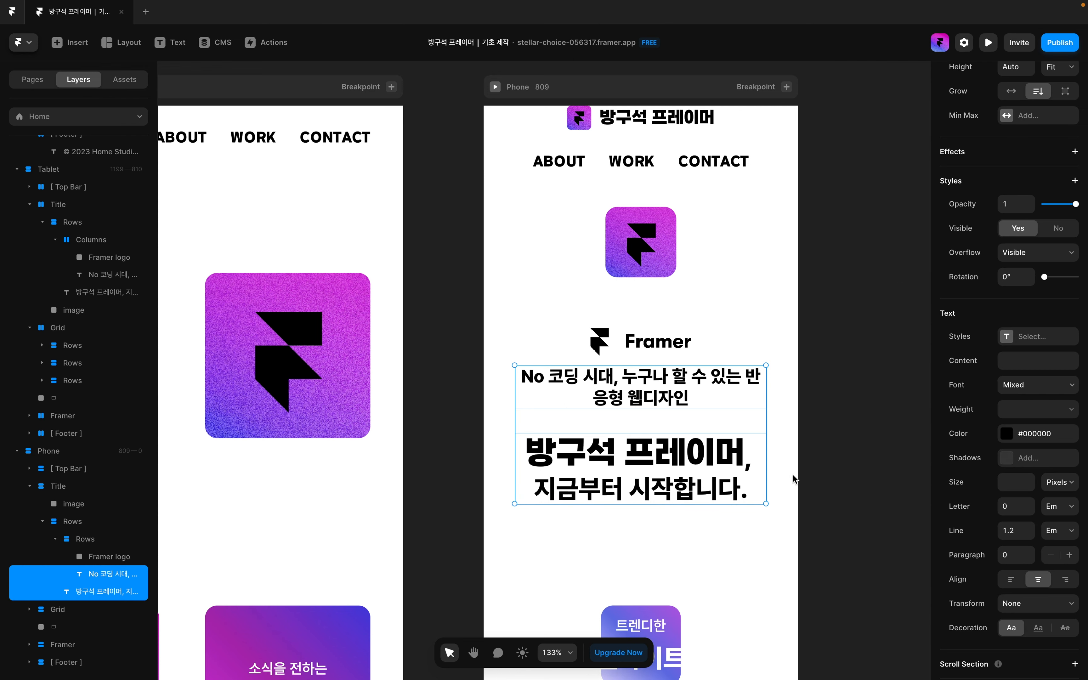
Preview the Phone layout, narrow the preview width to 460 and check the sections down the page
scroll(789, 474, down, 5)
scroll(789, 450, down, 1)
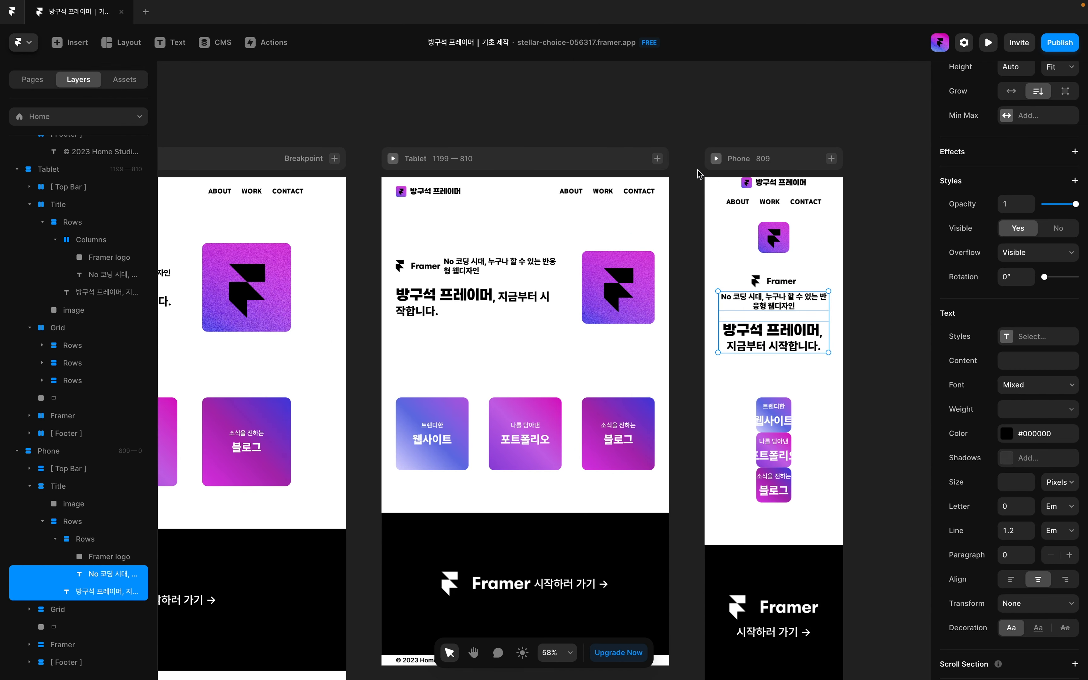
click(716, 158)
drag(1082, 389, 697, 395)
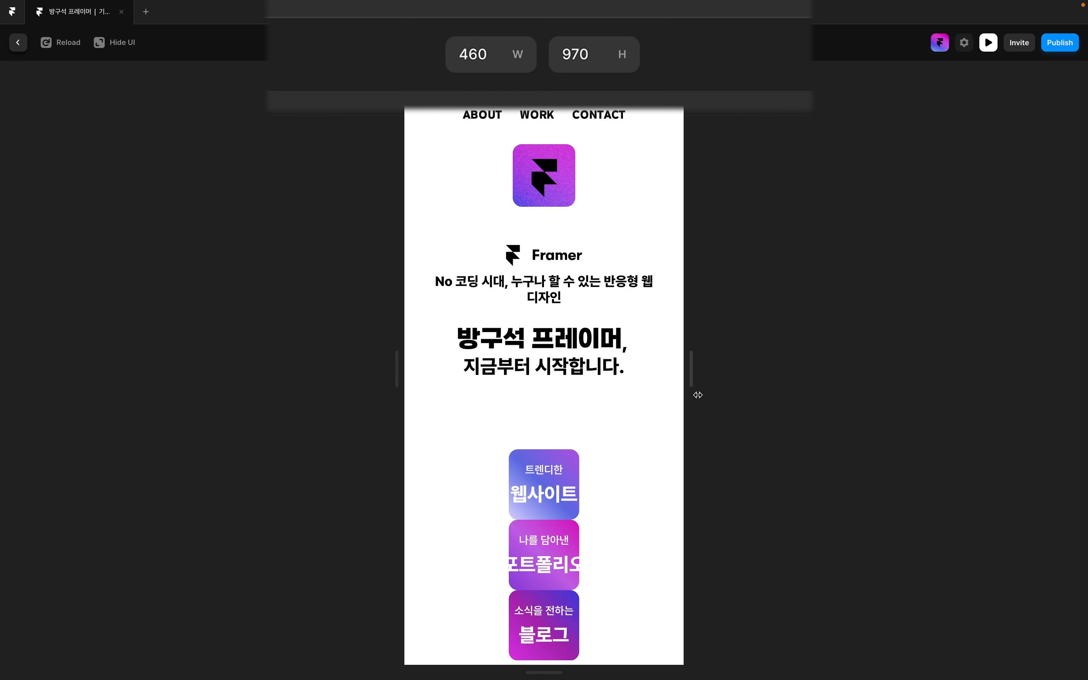
scroll(651, 498, down, 3)
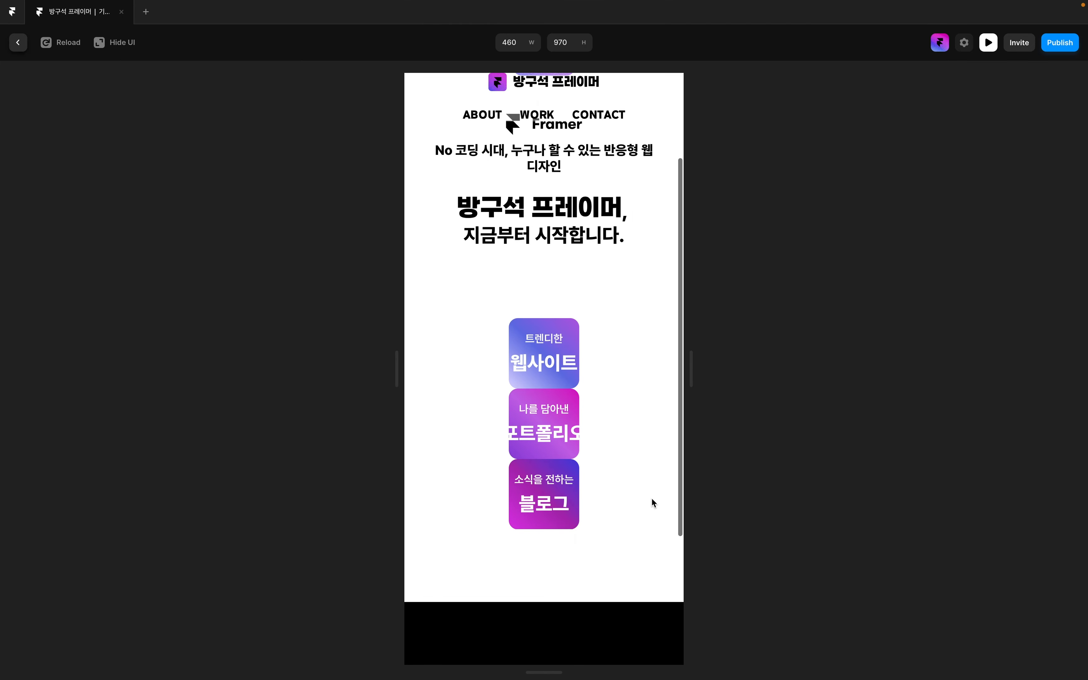
click(18, 42)
Change the Phone Grid section's distribution to Center and set its gap to 60
click(827, 472)
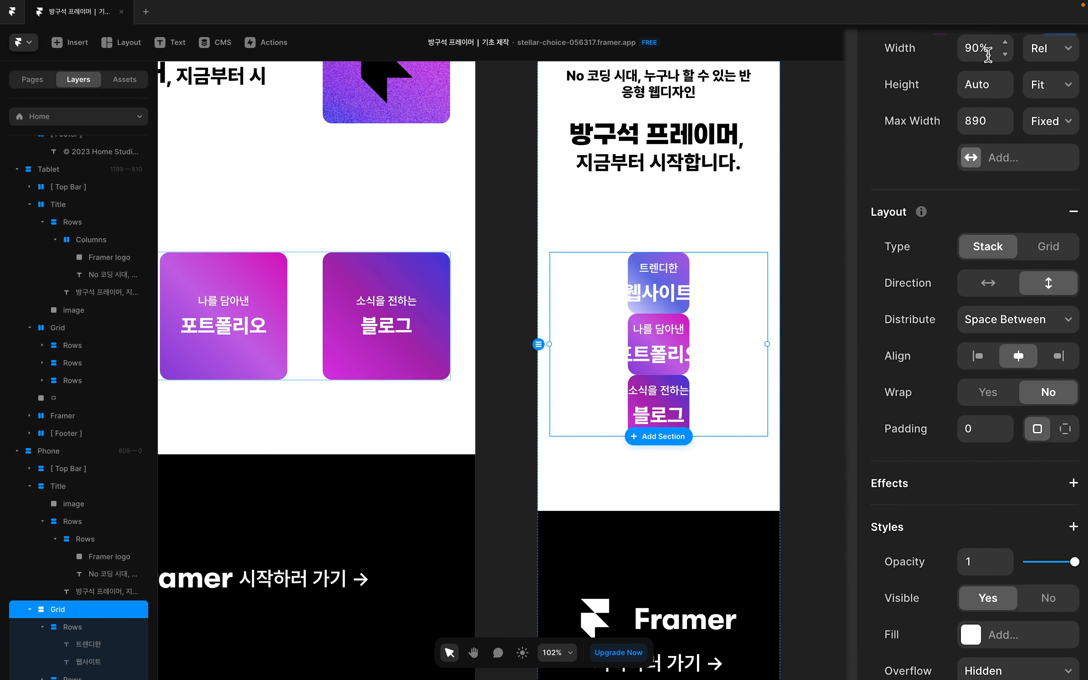
click(1003, 315)
click(1002, 284)
click(975, 431)
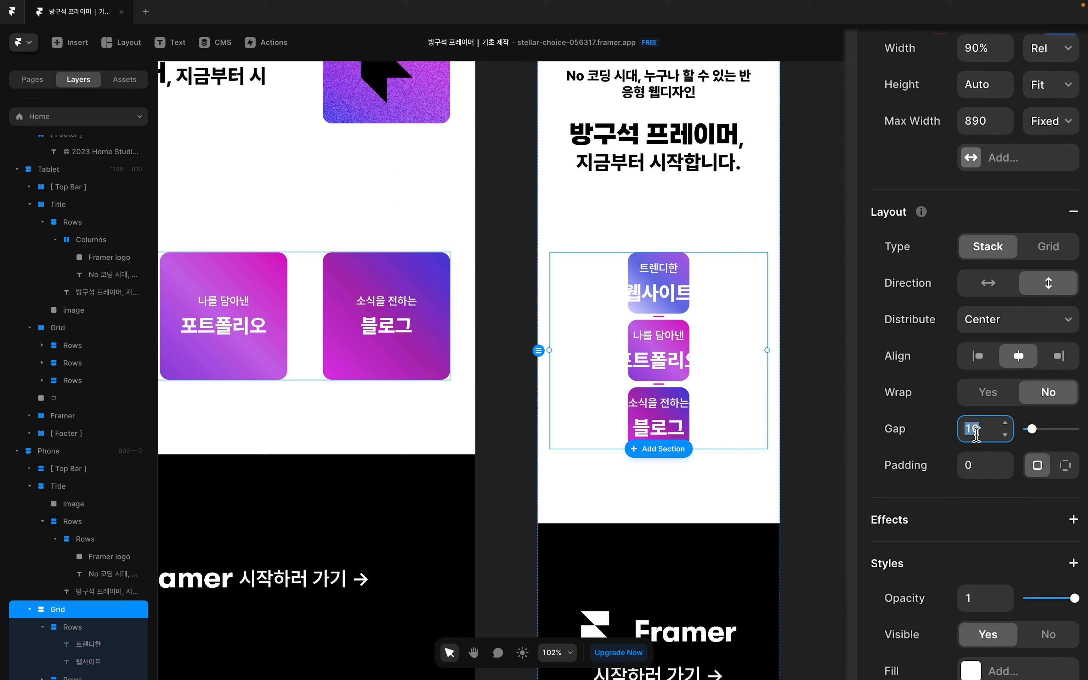
text(60)
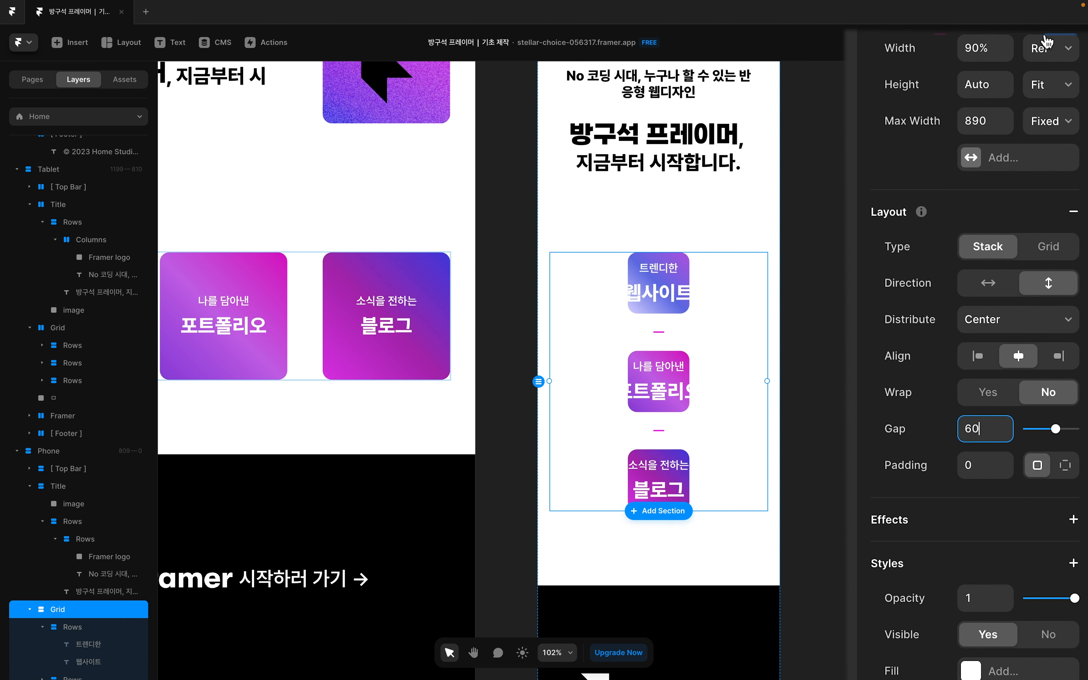
Set the Phone Grid section's relative width to 80%
click(1046, 45)
click(976, 45)
click(977, 49)
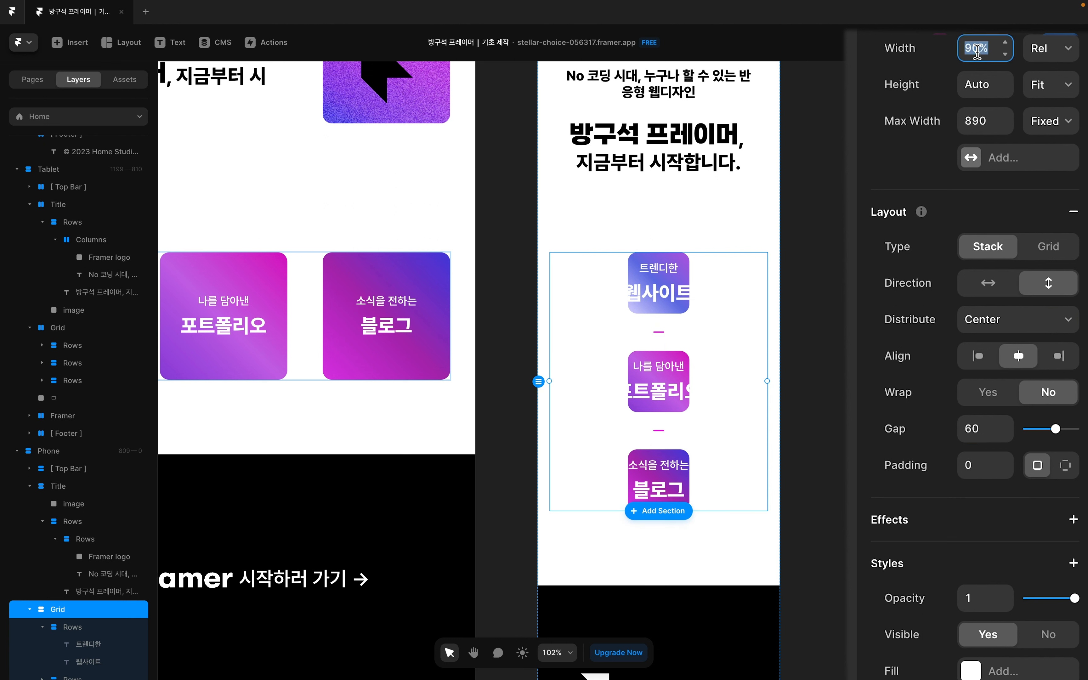
text(80%)
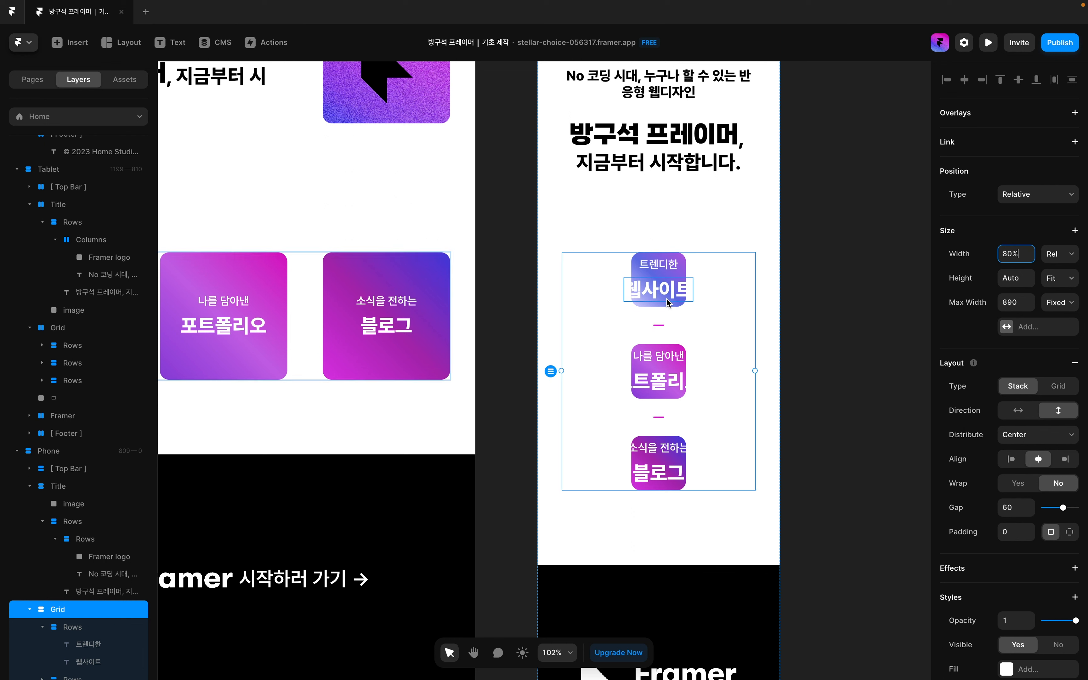
Set the width of all three cards in the Phone Grid section to Fill
click(665, 306)
shift+click(673, 396)
shift+click(670, 483)
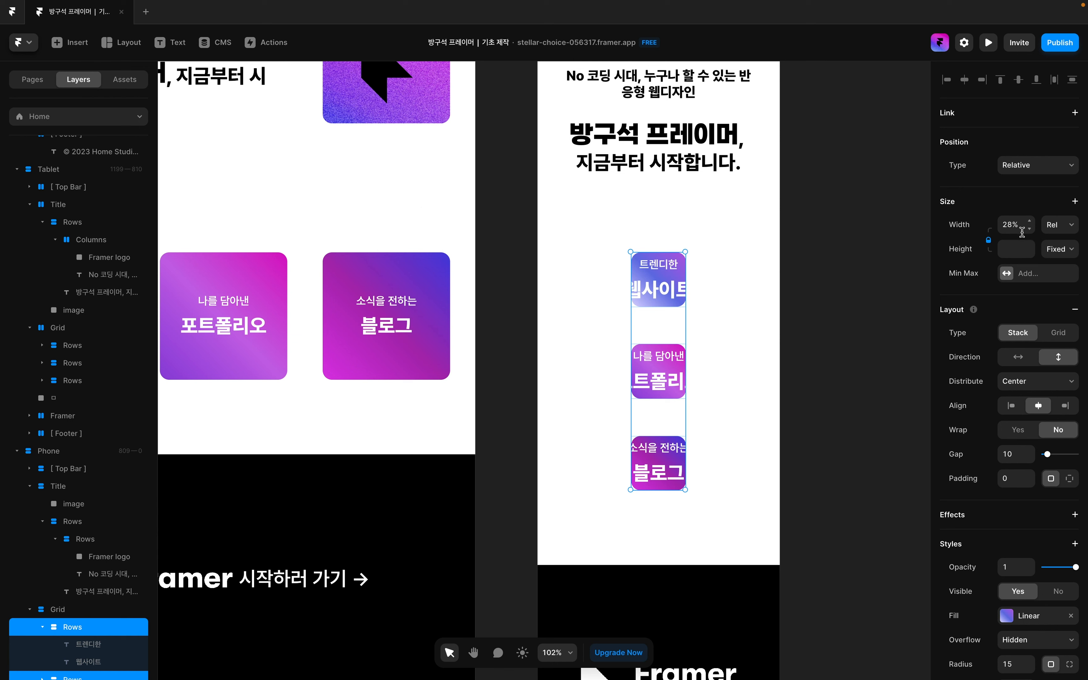
click(1034, 230)
click(1052, 238)
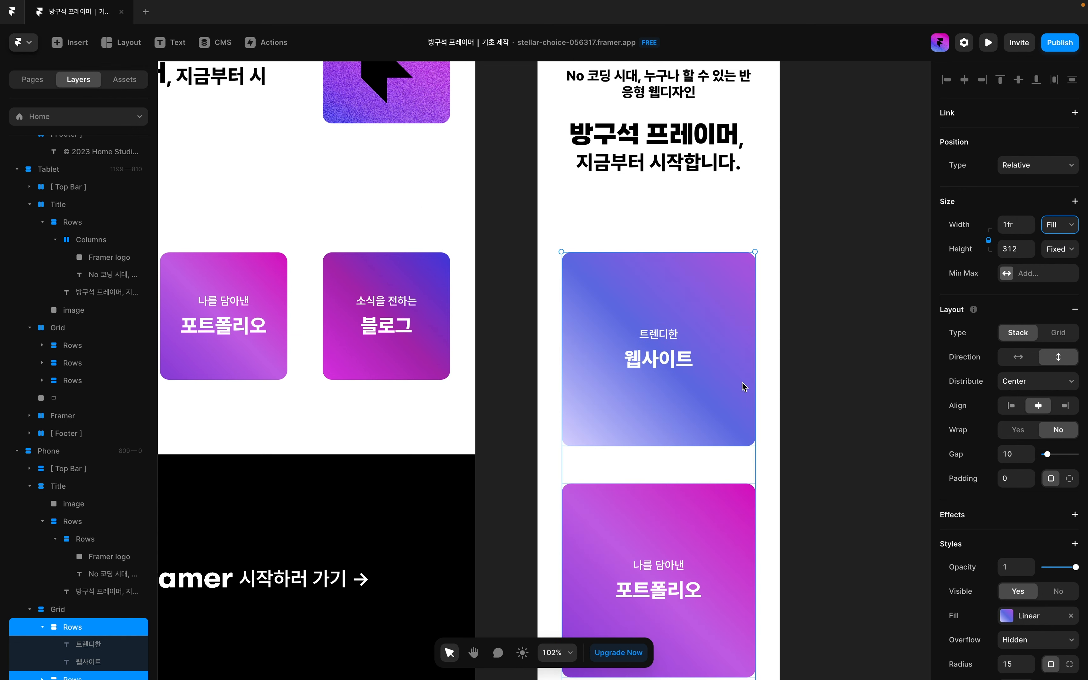
scroll(679, 410, down, 5)
scroll(679, 411, up, 3)
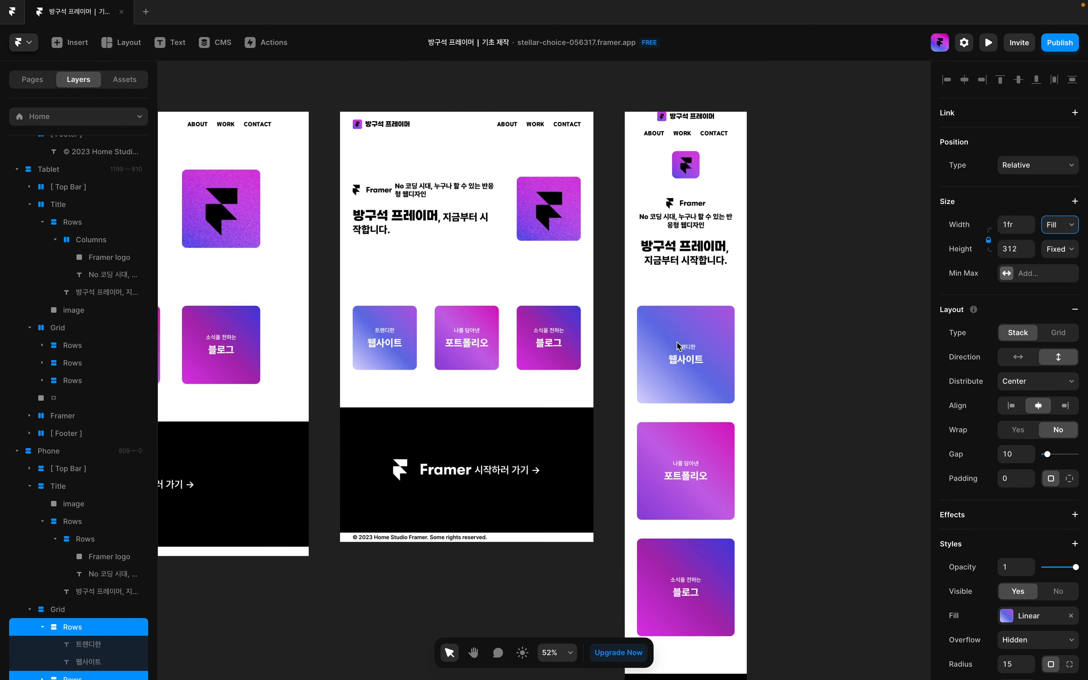
Make the Phone Framer section's "시작하러 가기 →" link absolutely positioned and move it toward the black section's lower-right corner
scroll(715, 449, down, 5)
scroll(715, 450, up, 5)
click(716, 463)
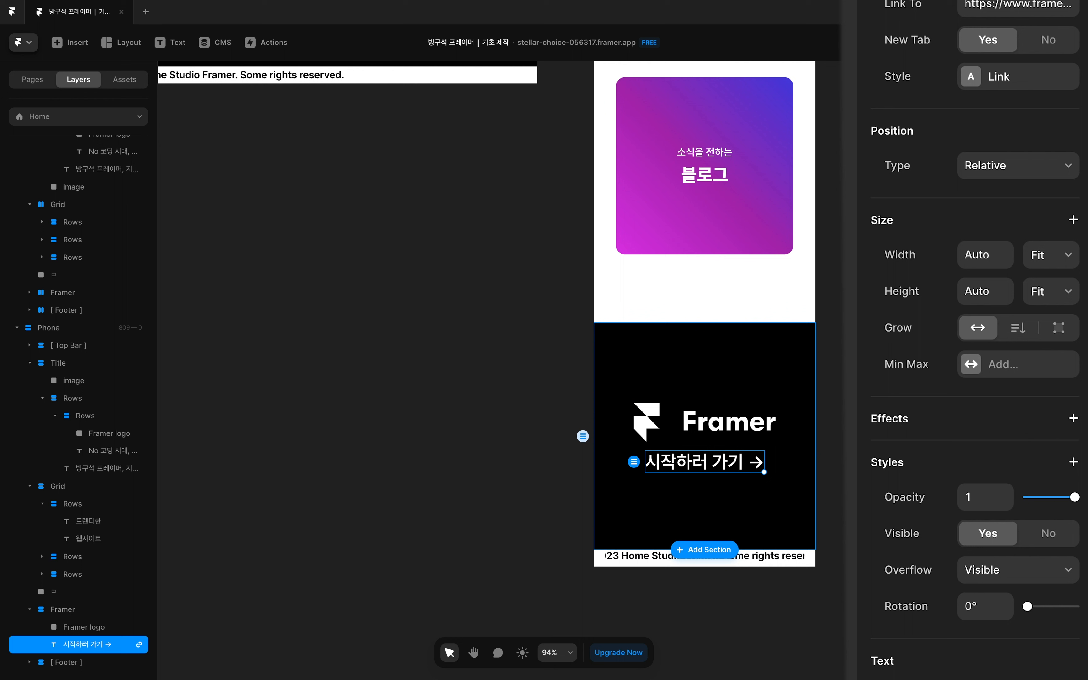
click(1020, 174)
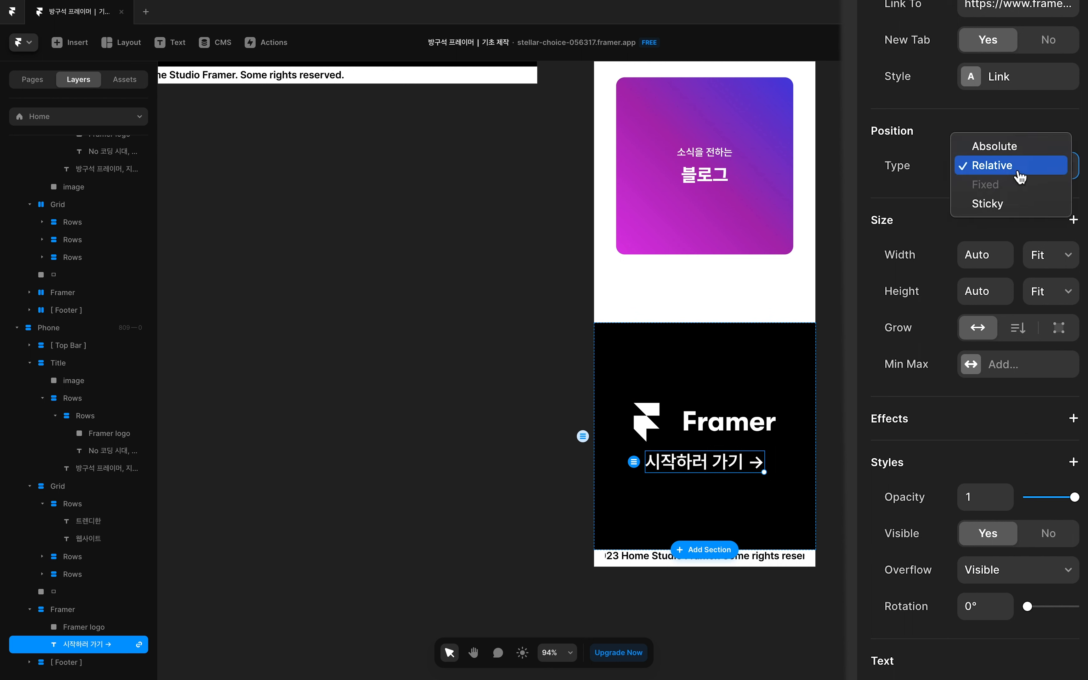
click(1017, 146)
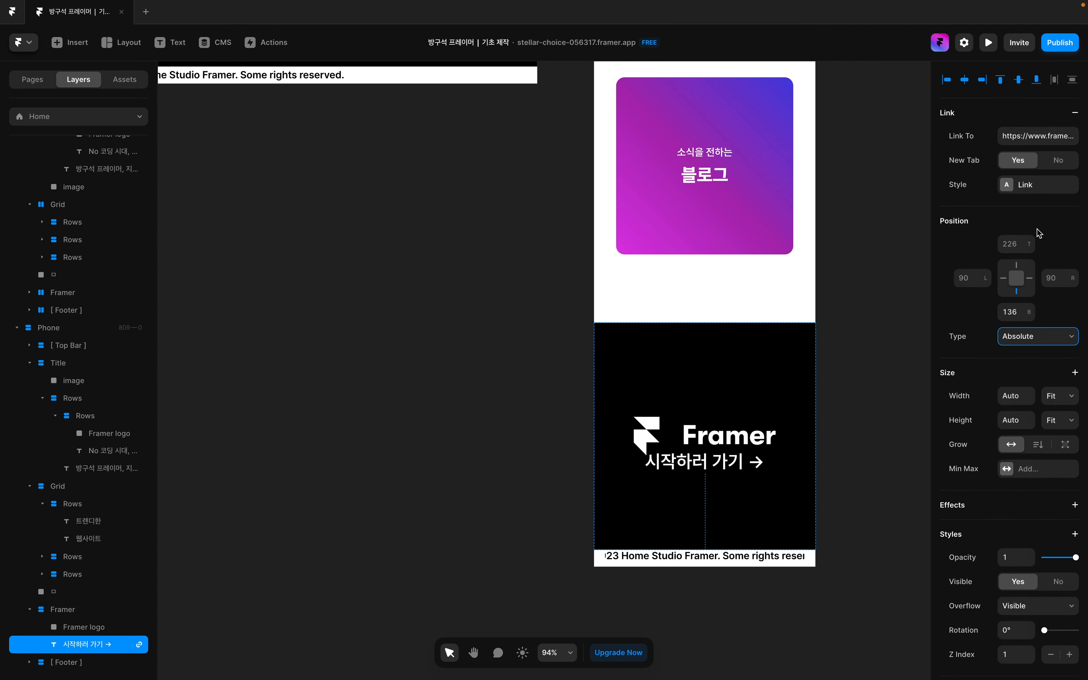
drag(744, 470, 786, 515)
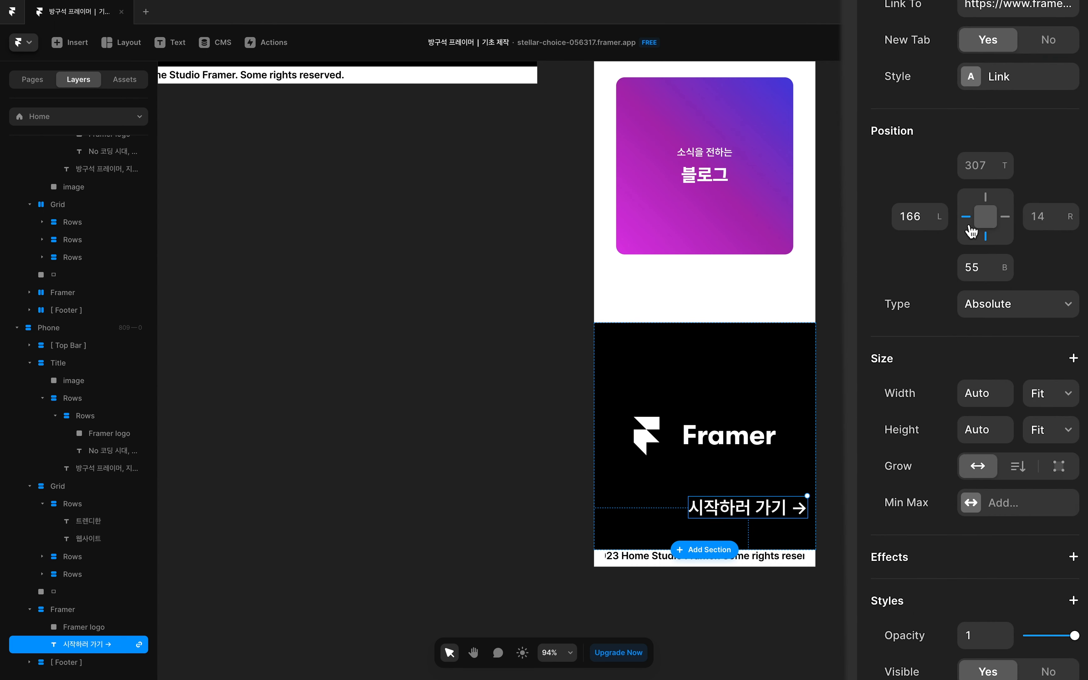
Pin the "시작하러 가기 →" link to the section's right edge instead of the left, with right and bottom offsets of 15
click(1005, 220)
click(1042, 219)
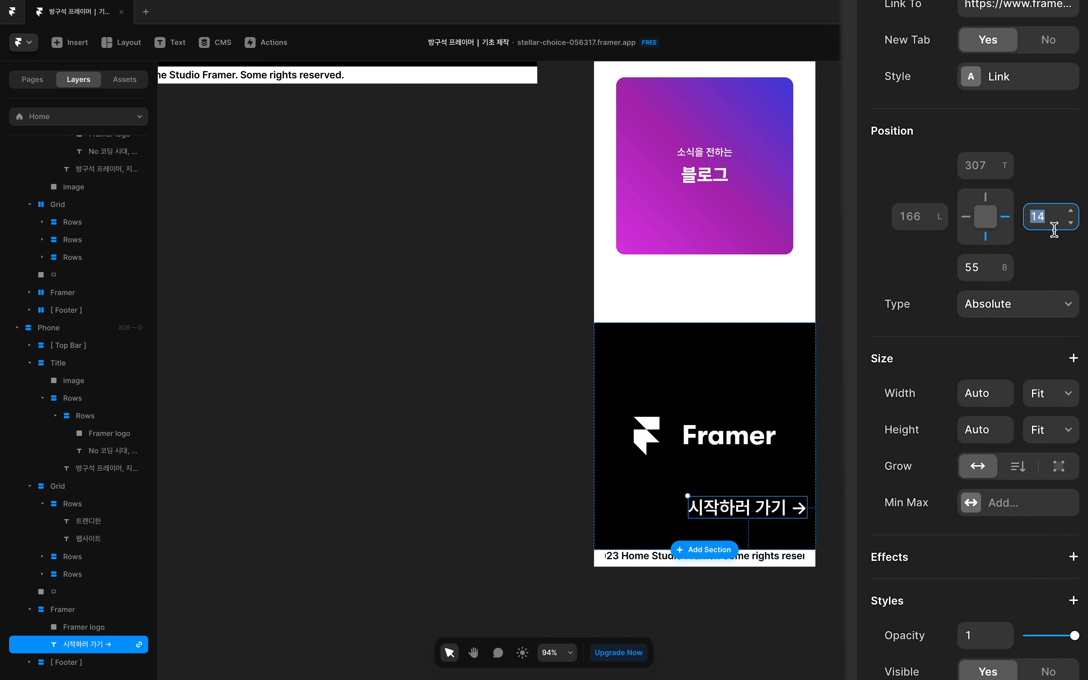
text(15)
key(Tab)
text(15)
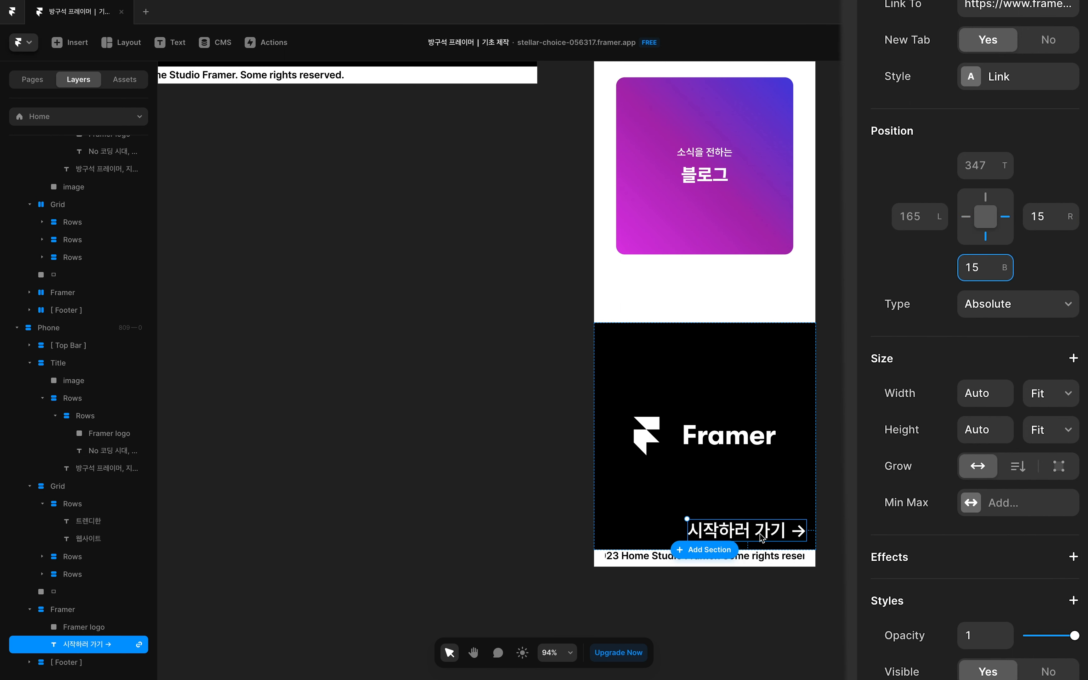
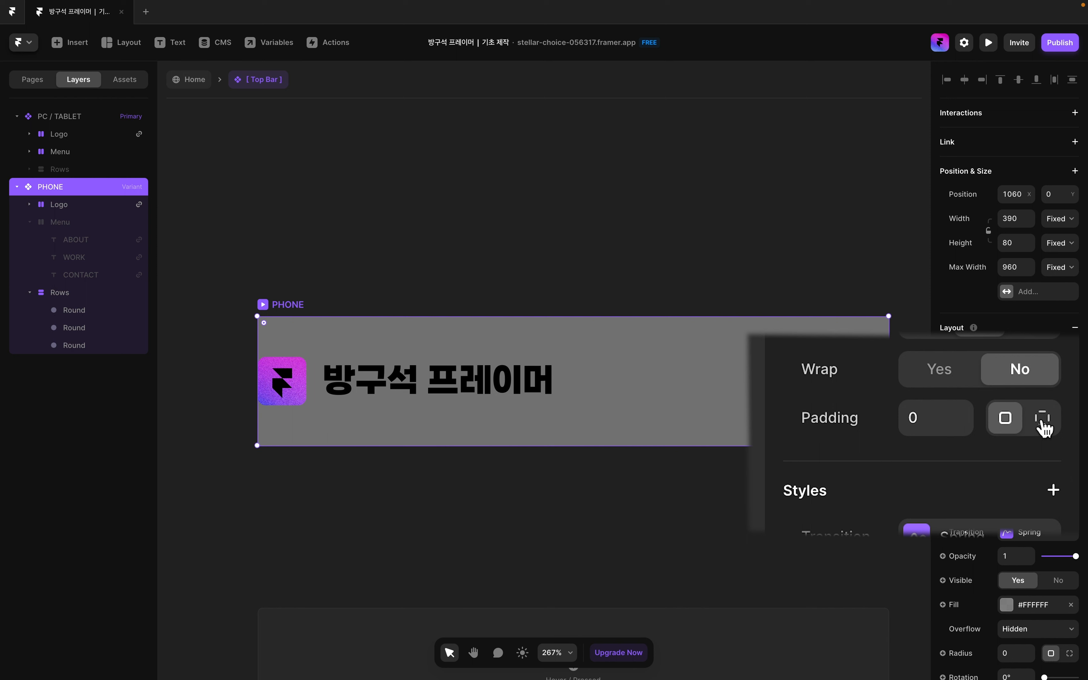
Give the Top Bar component's PHONE variant individual side padding of 15 right and 15 left
click(1043, 427)
click(967, 473)
text(15)
click(1054, 470)
text(15)
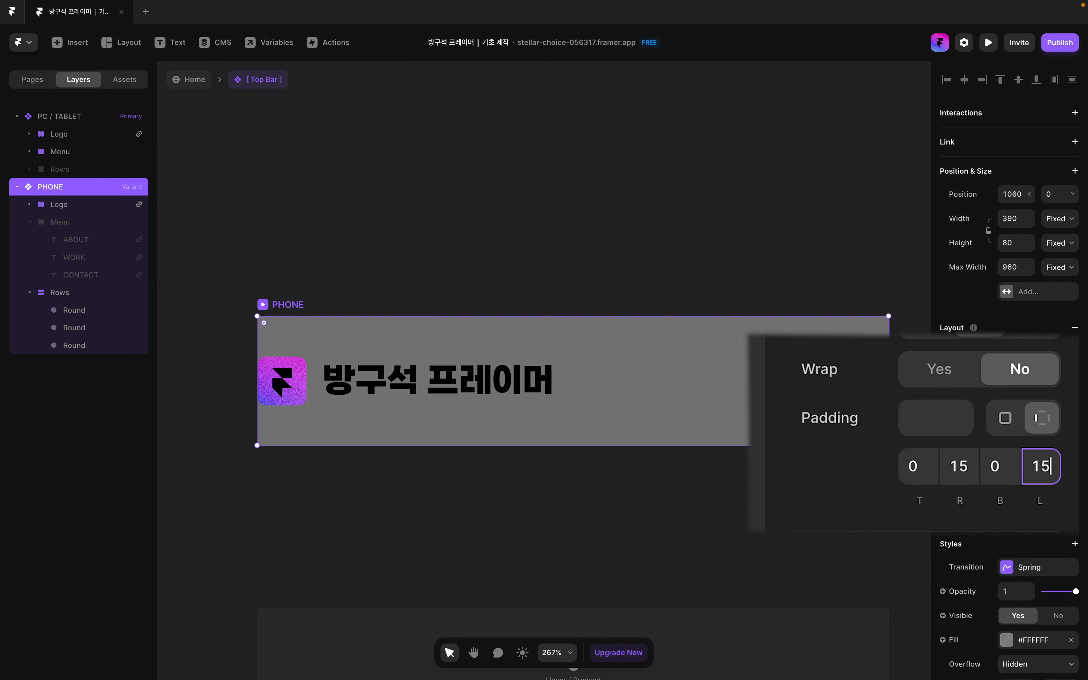
click(902, 506)
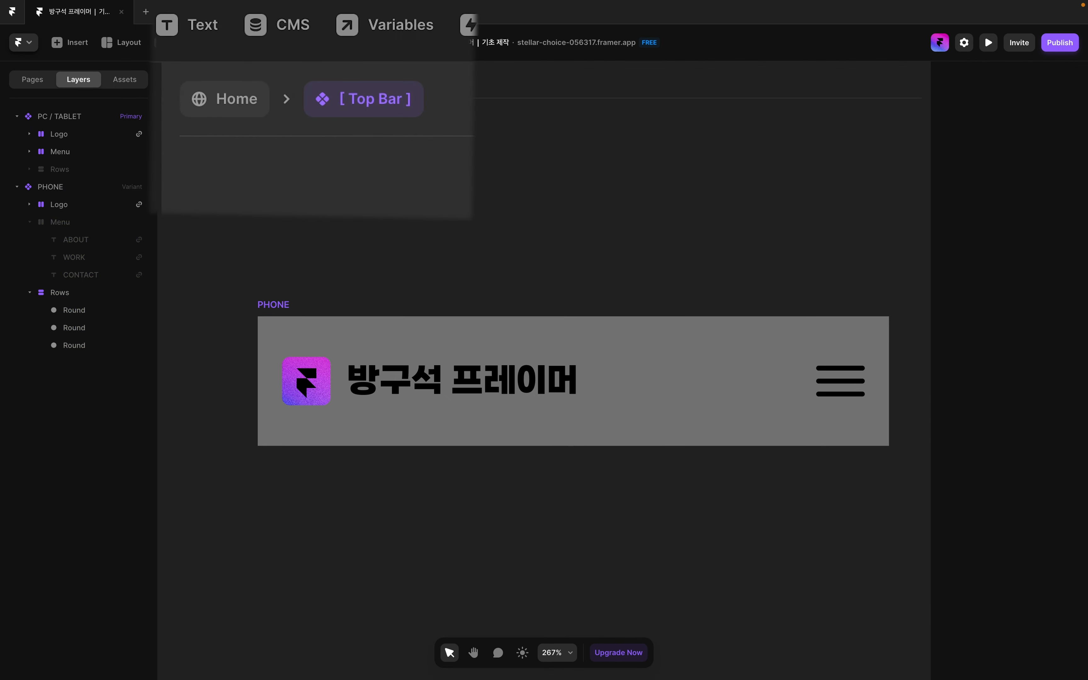
Return to the Home page and switch the Phone breakpoint's Top Bar to the PHONE variant
click(189, 81)
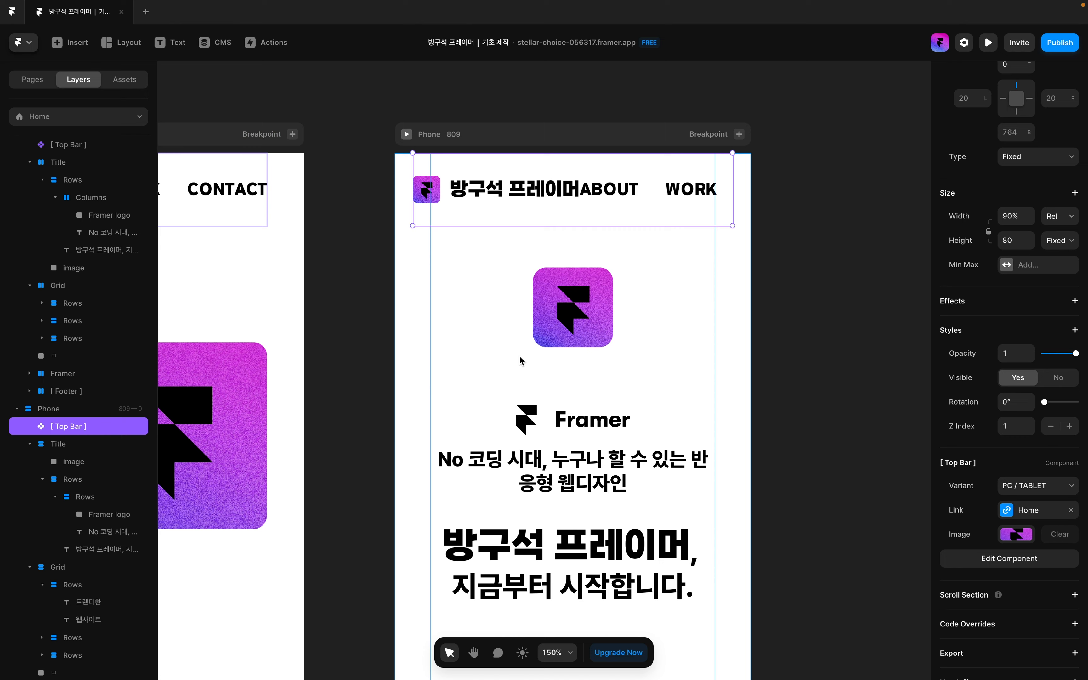
scroll(520, 355, down, 10)
scroll(519, 356, left, 1)
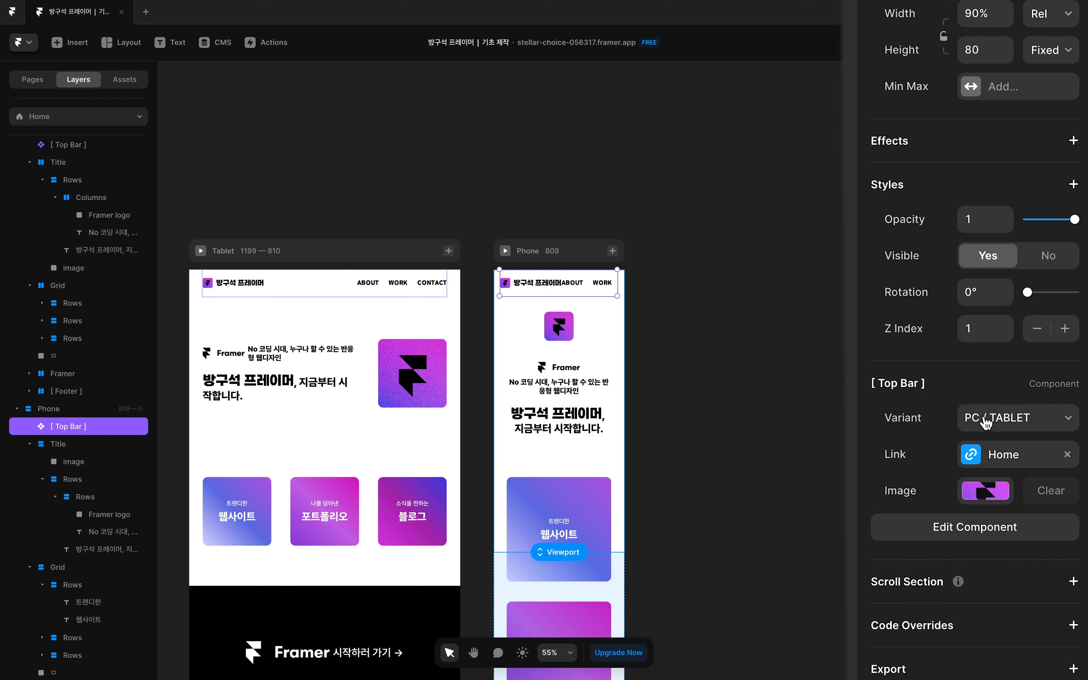
click(986, 423)
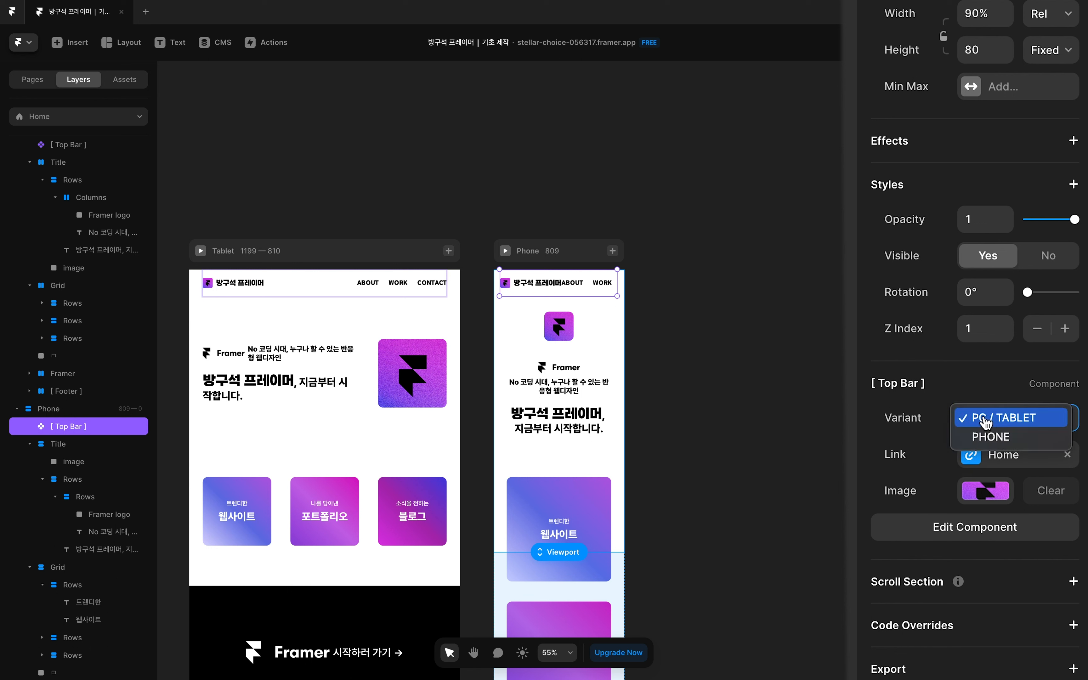
click(986, 439)
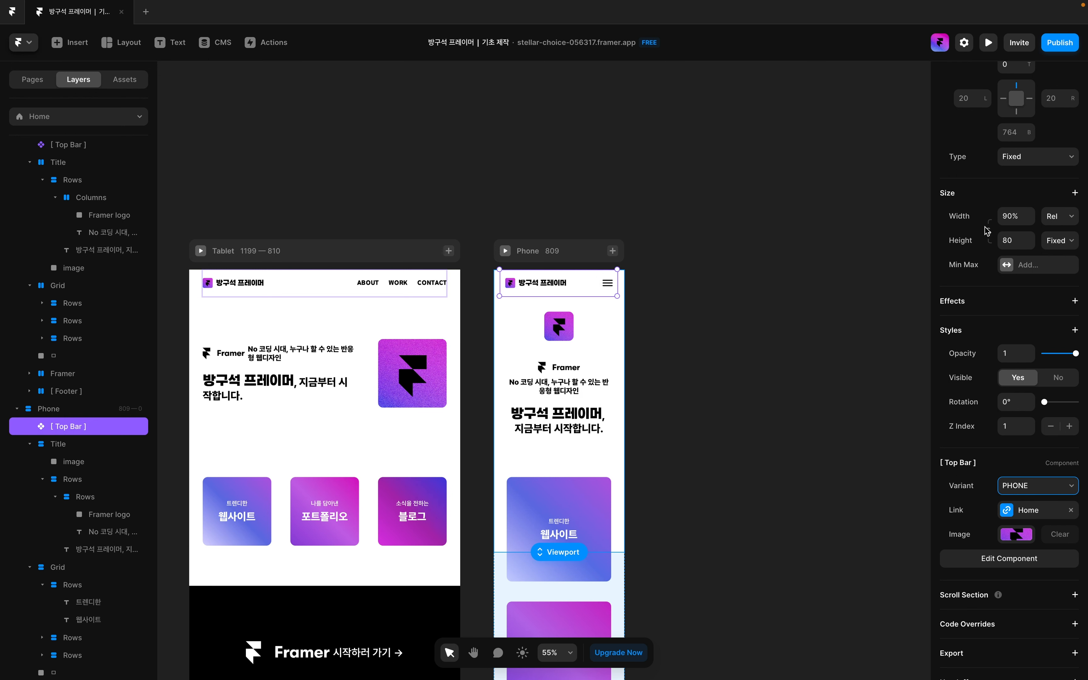
Set the Phone Top Bar's relative width to 100%
click(1014, 218)
text(100)
key(Return)
click(732, 383)
Add a maximum width of 960 to the Desktop breakpoint's Top Bar
scroll(732, 383, left, 3)
scroll(732, 382, down, 1)
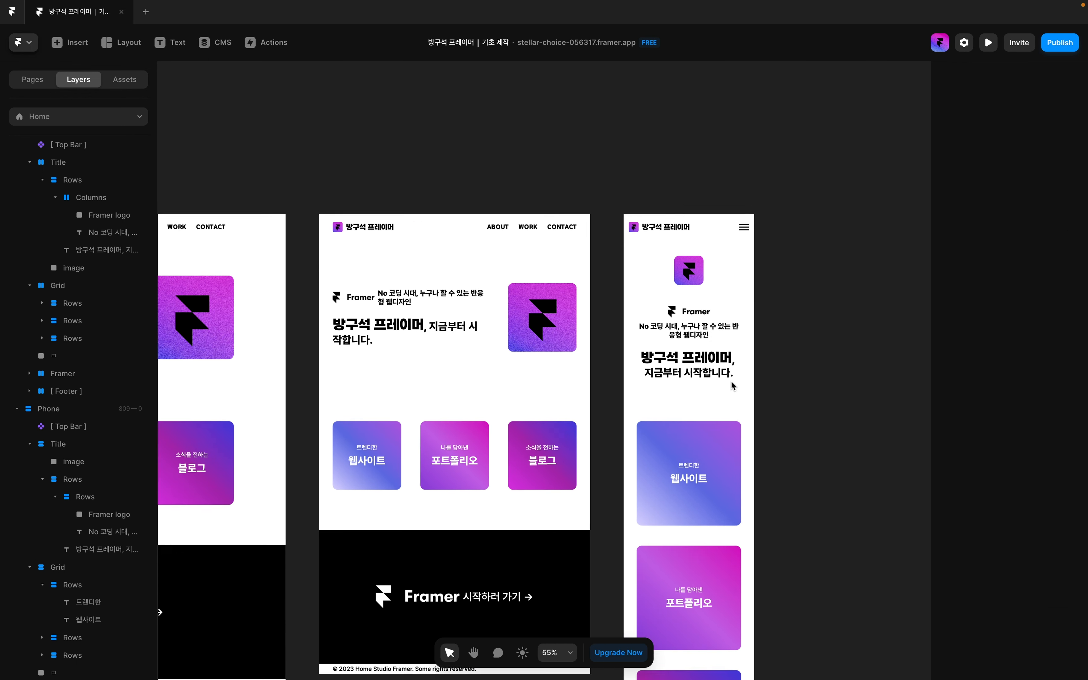
scroll(732, 380, left, 10)
scroll(731, 380, down, 2)
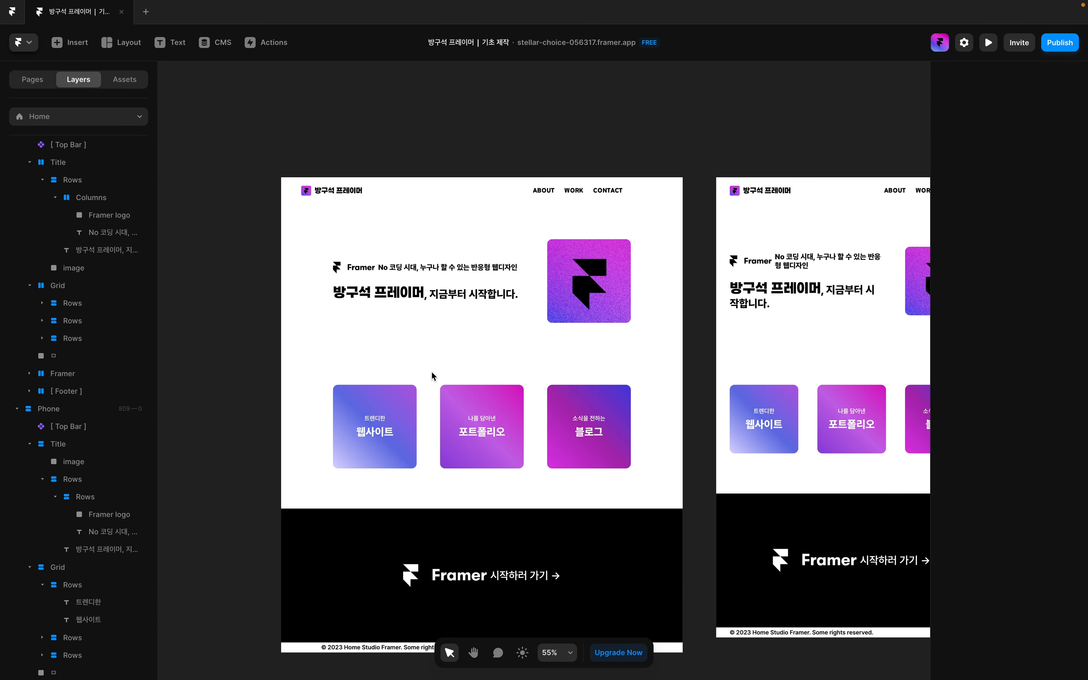
click(508, 202)
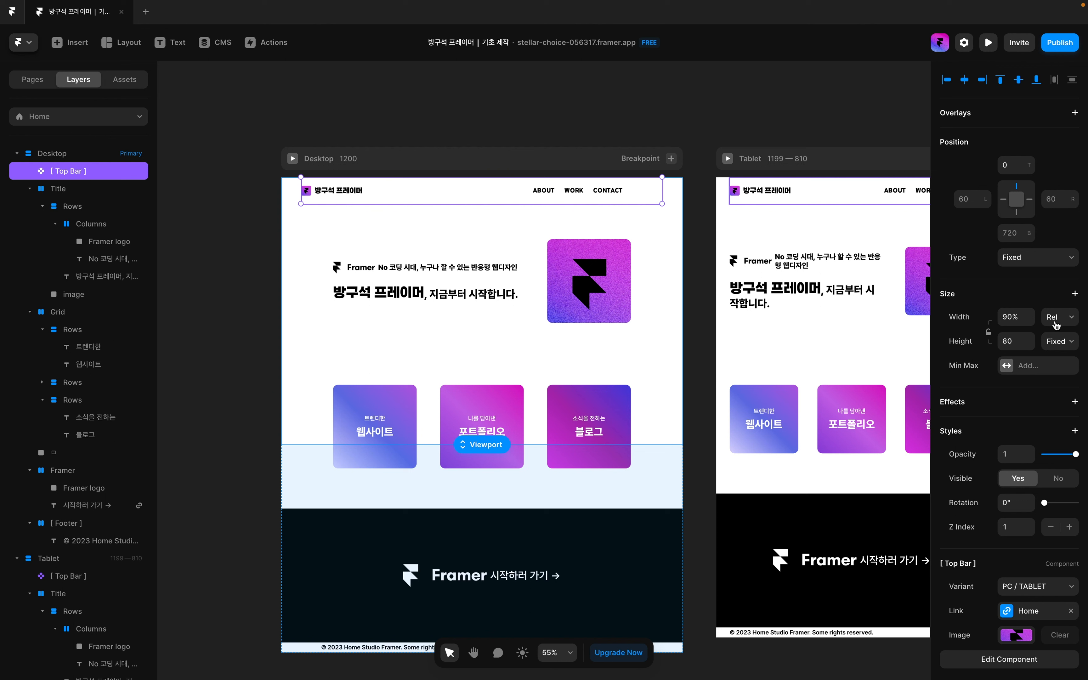
click(1039, 366)
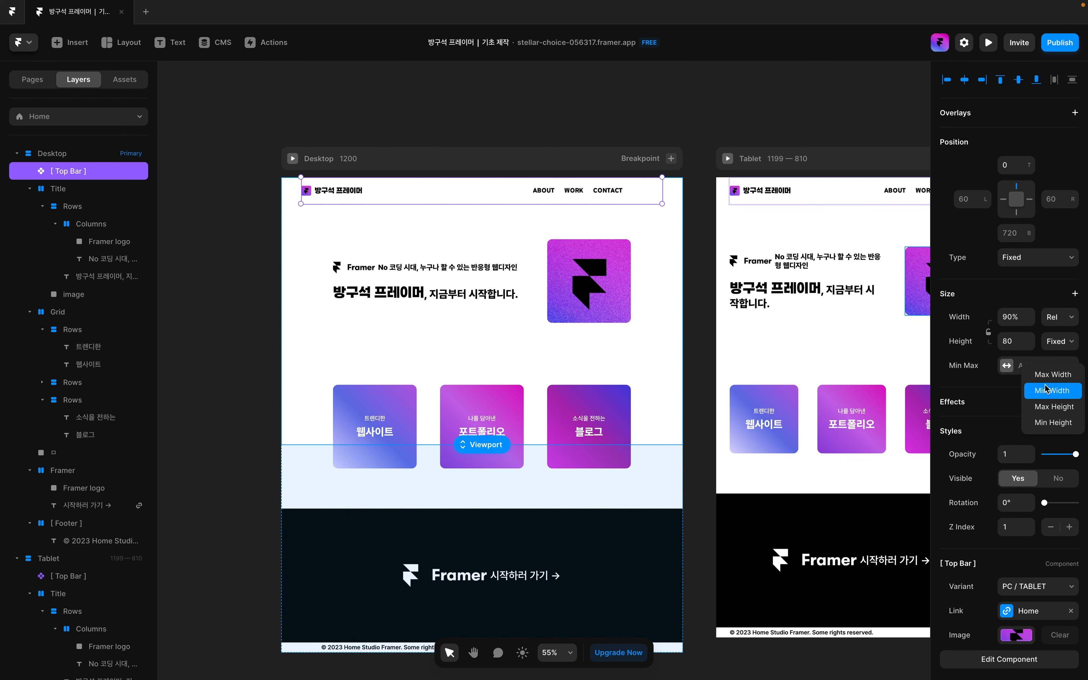
click(1051, 373)
click(1014, 365)
text(960)
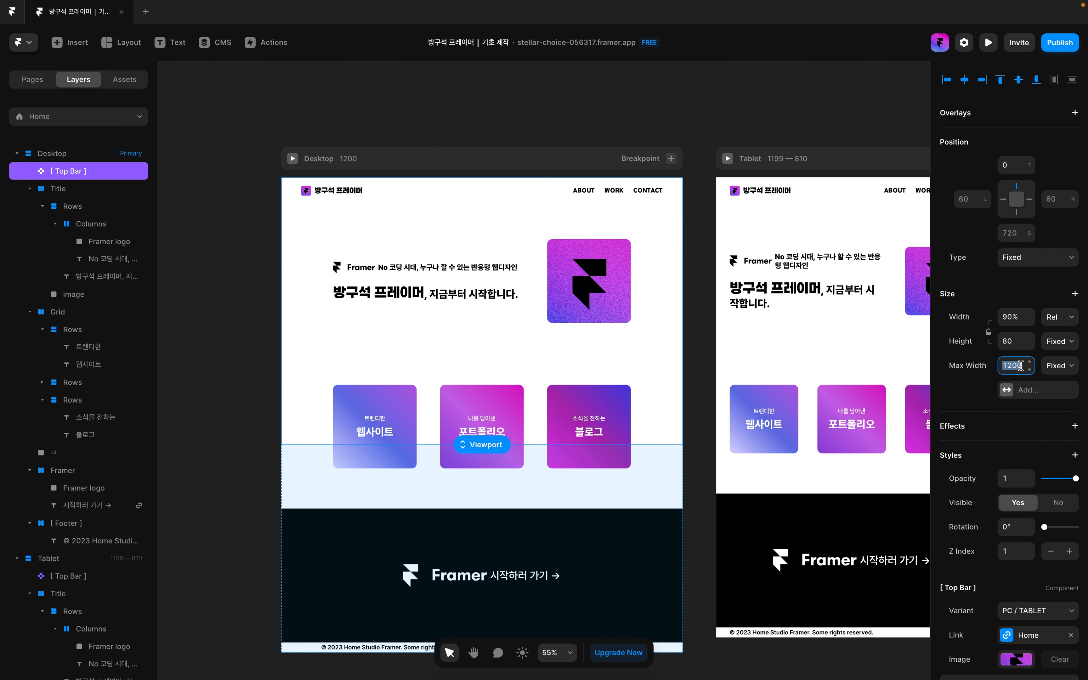
scroll(719, 311, right, 9)
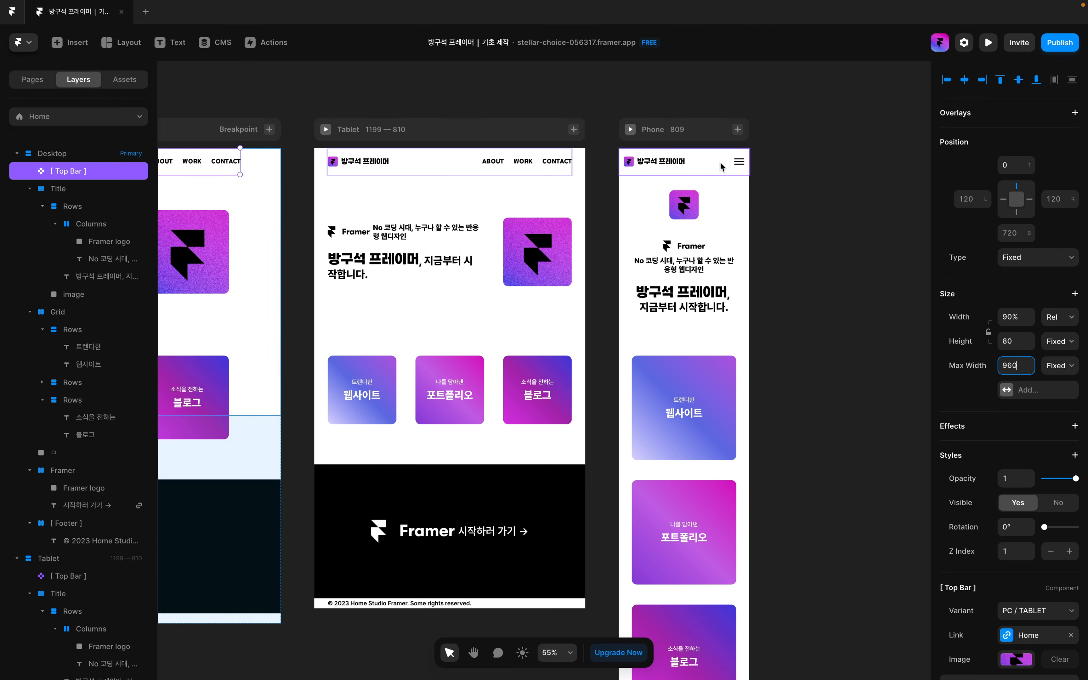
Open the Phone breakpoint's Top Bar component for editing
click(713, 173)
click(794, 258)
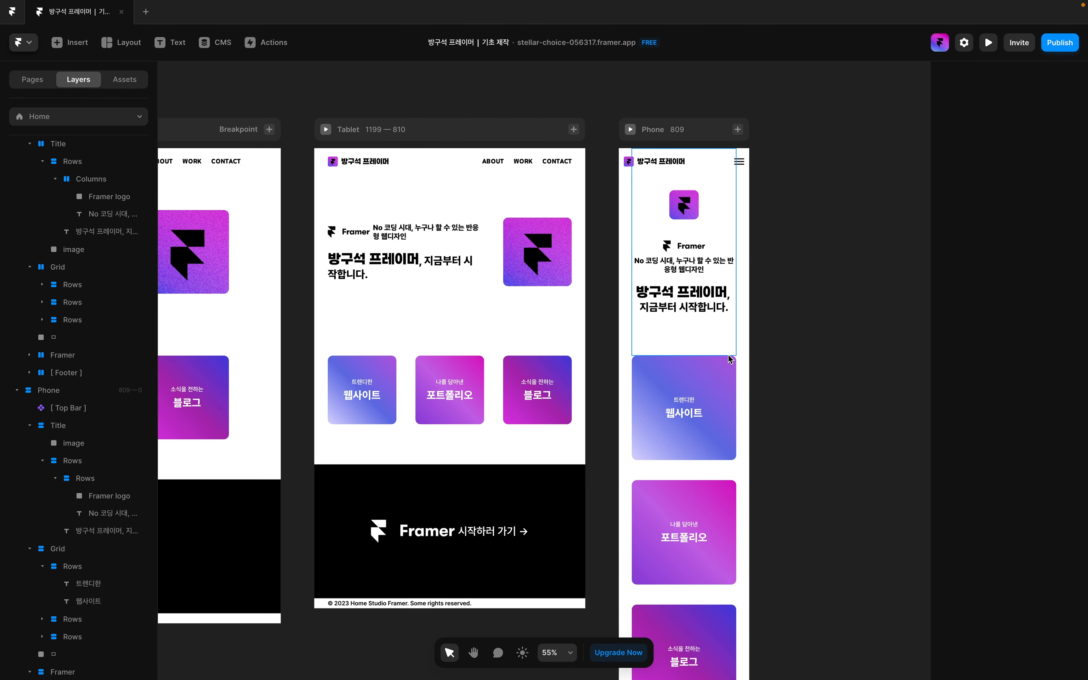
click(730, 167)
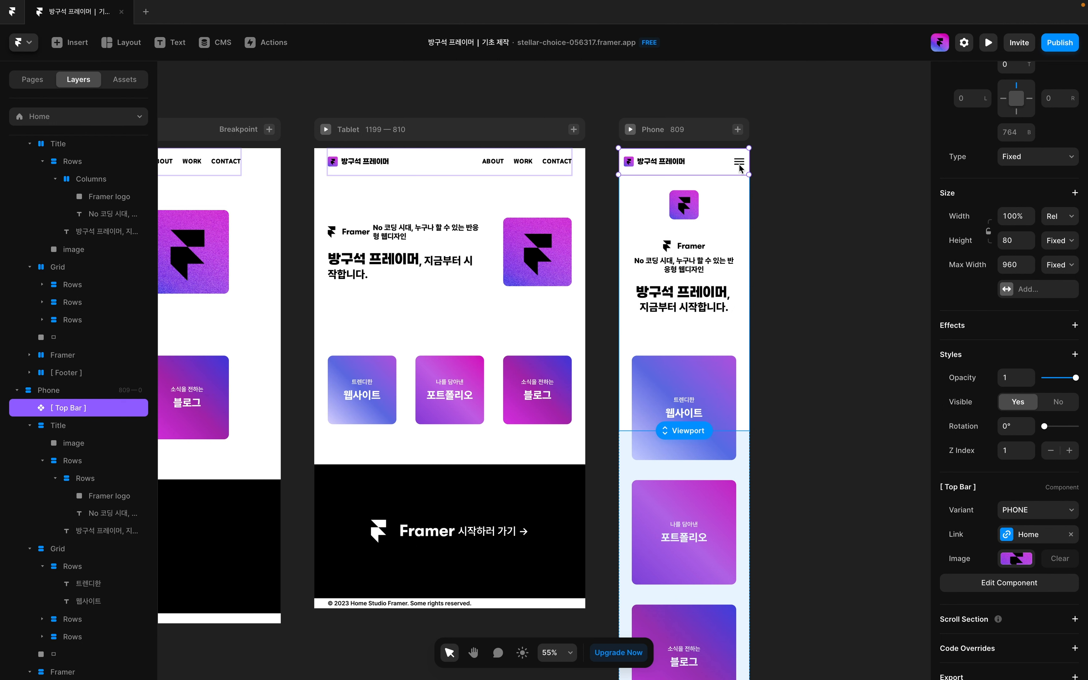
double_click(722, 165)
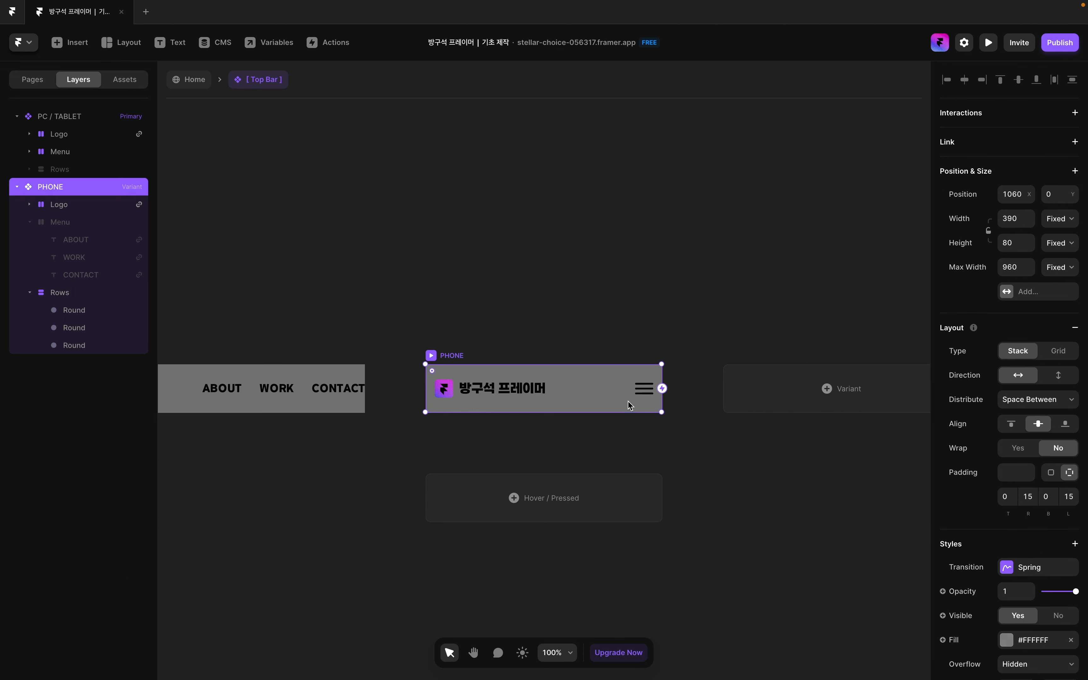
Rename the PHONE variant's Rows layer, which holds the three hamburger icon bars, to Menu
scroll(628, 401, up, 3)
scroll(628, 406, up, 3)
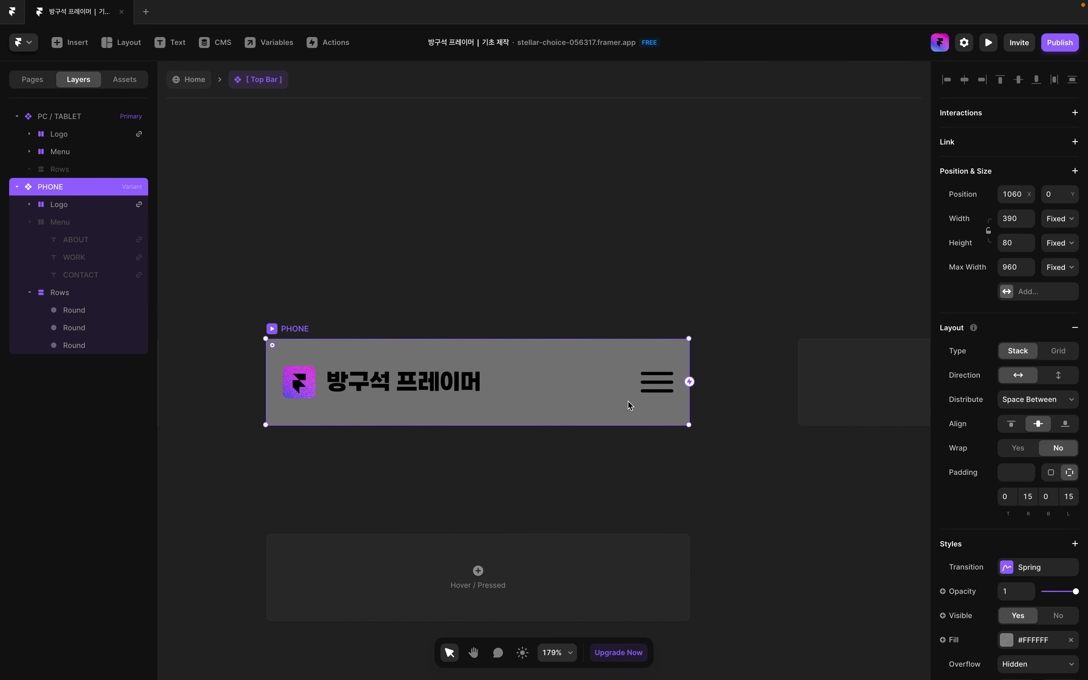
click(663, 389)
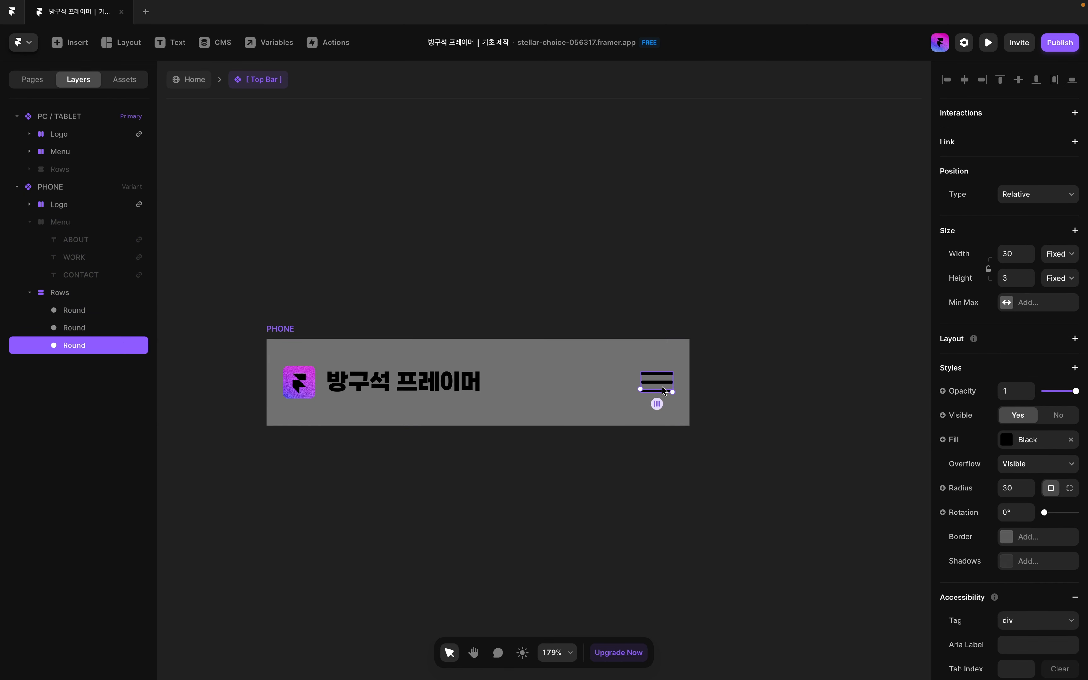
key(Escape)
double_click(57, 293)
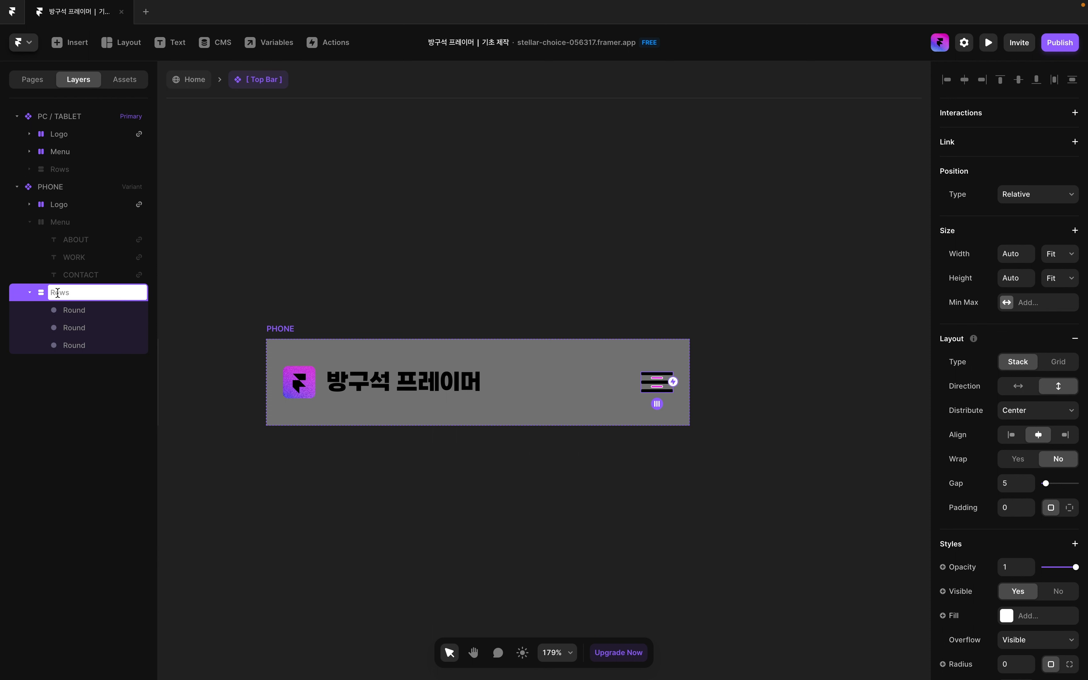
text(Menu)
key(Return)
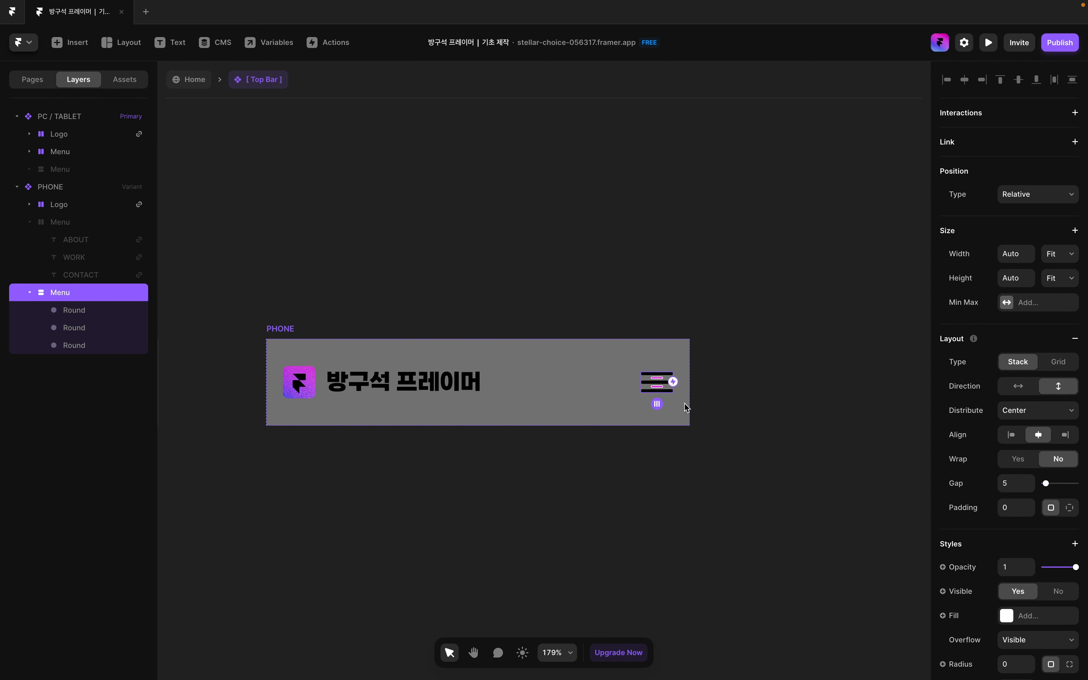
Add a new tap event named Menu to the hamburger Menu layer and close the component variables
scroll(664, 398, up, 5)
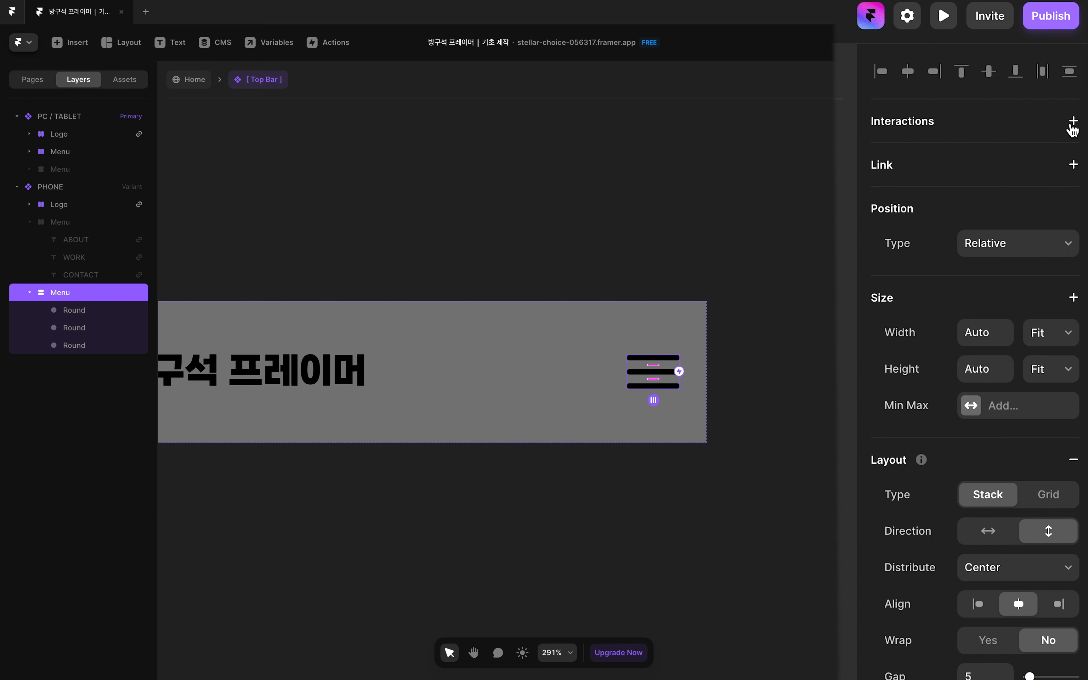
click(1072, 128)
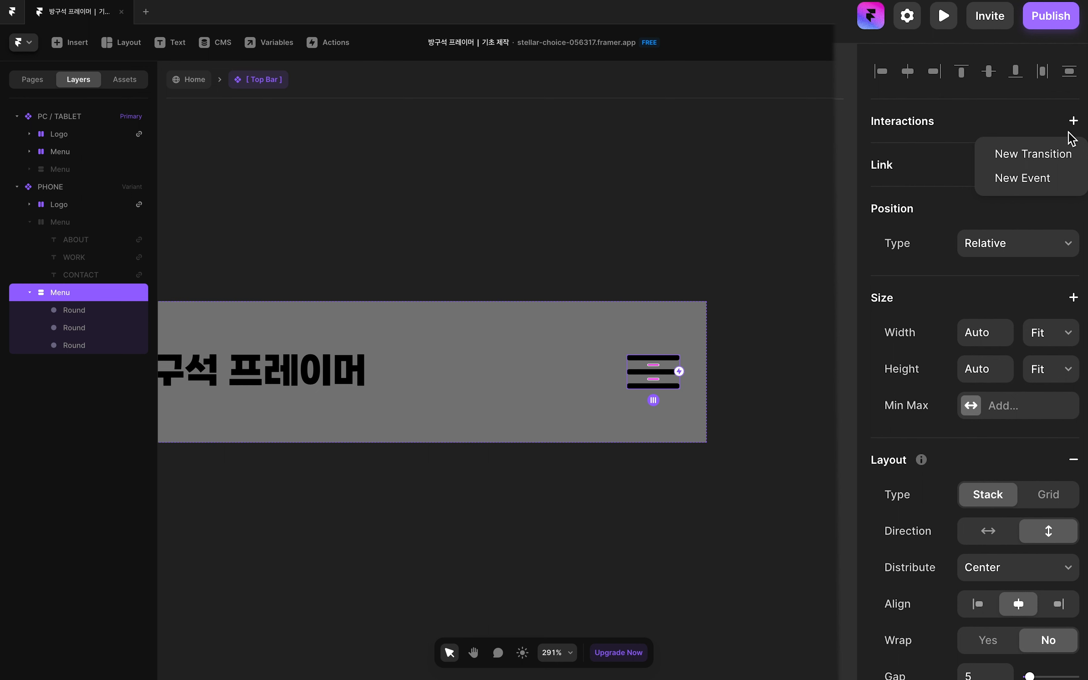
click(1051, 179)
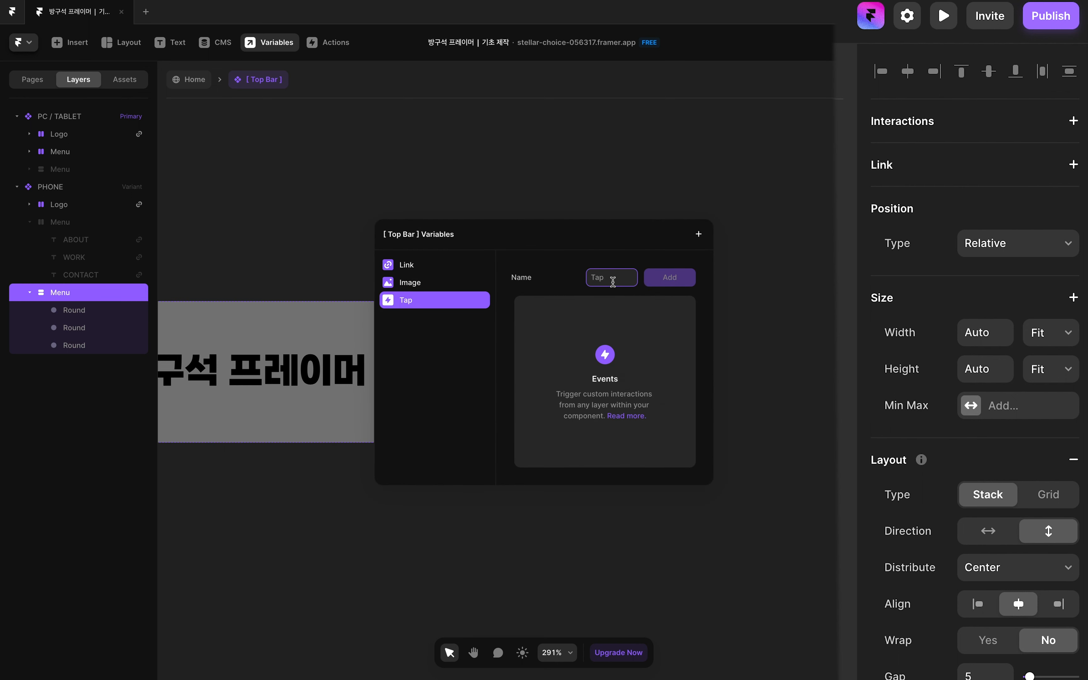
text(Menu)
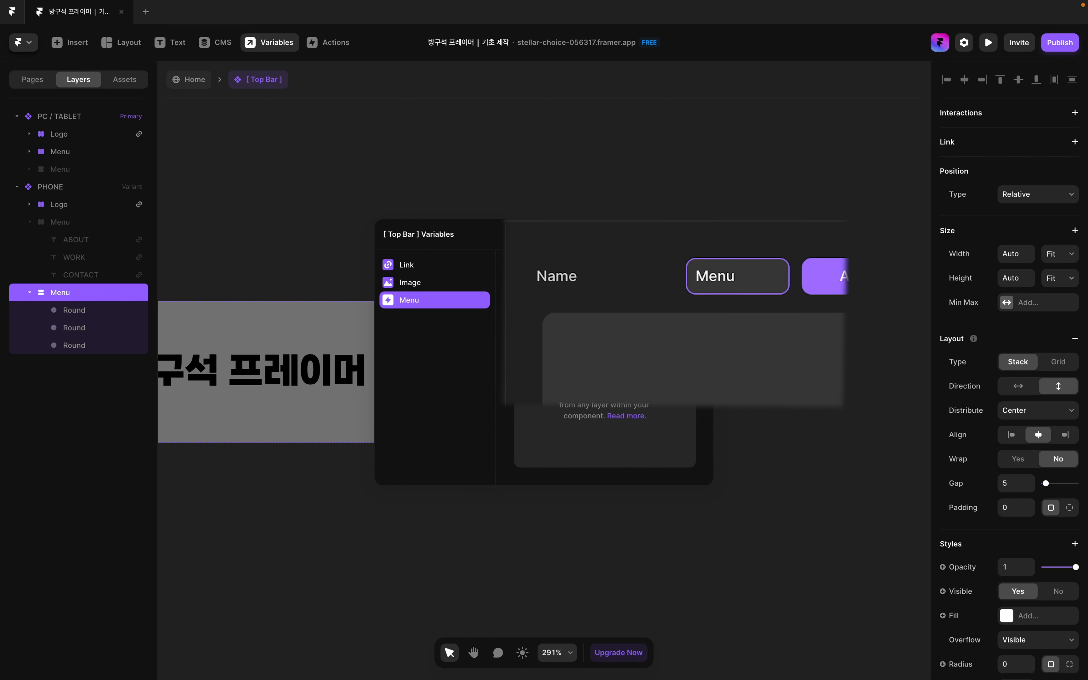
key(Return)
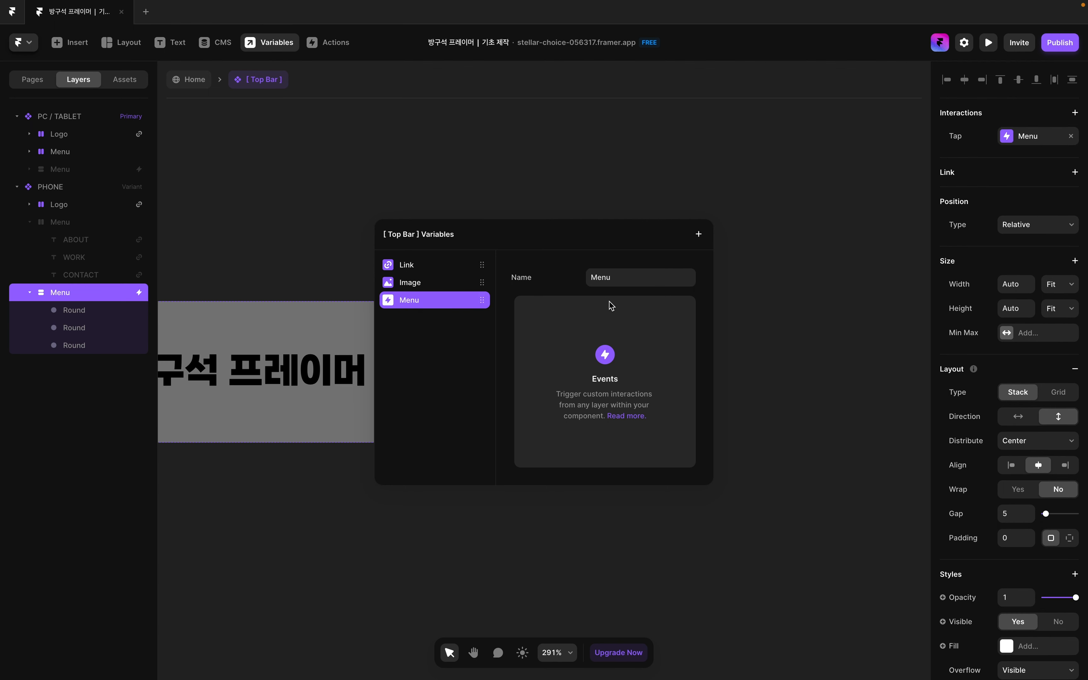
click(753, 294)
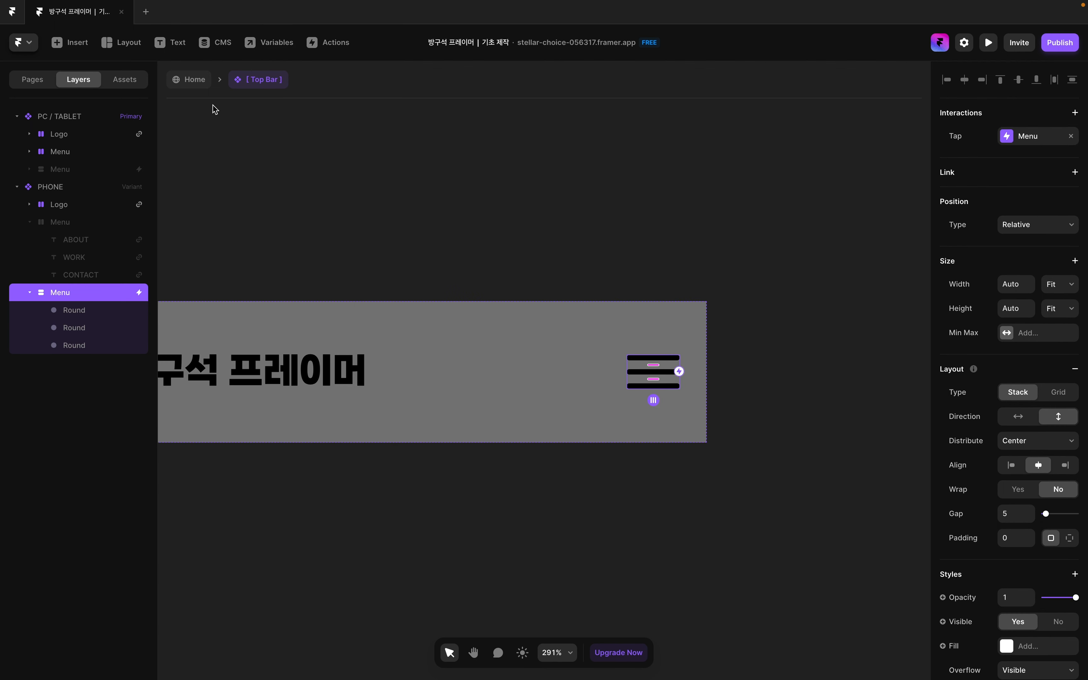
Return to the Home page and add an overlay to the Menu event of the Phone breakpoint's Top Bar
click(189, 86)
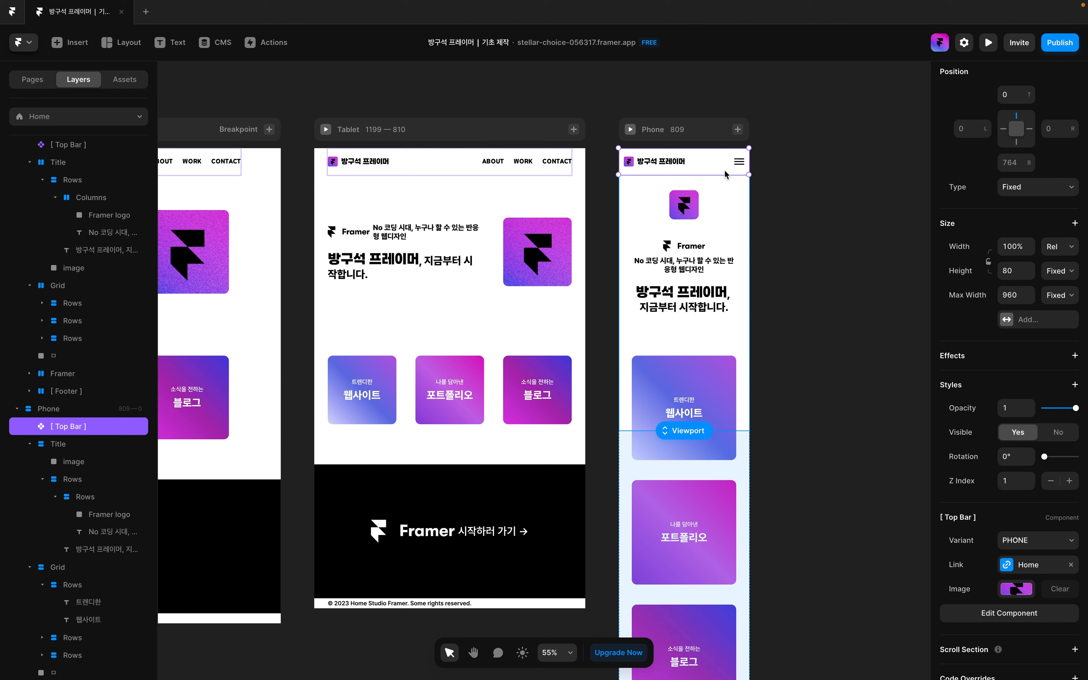
scroll(1009, 187, up, 3)
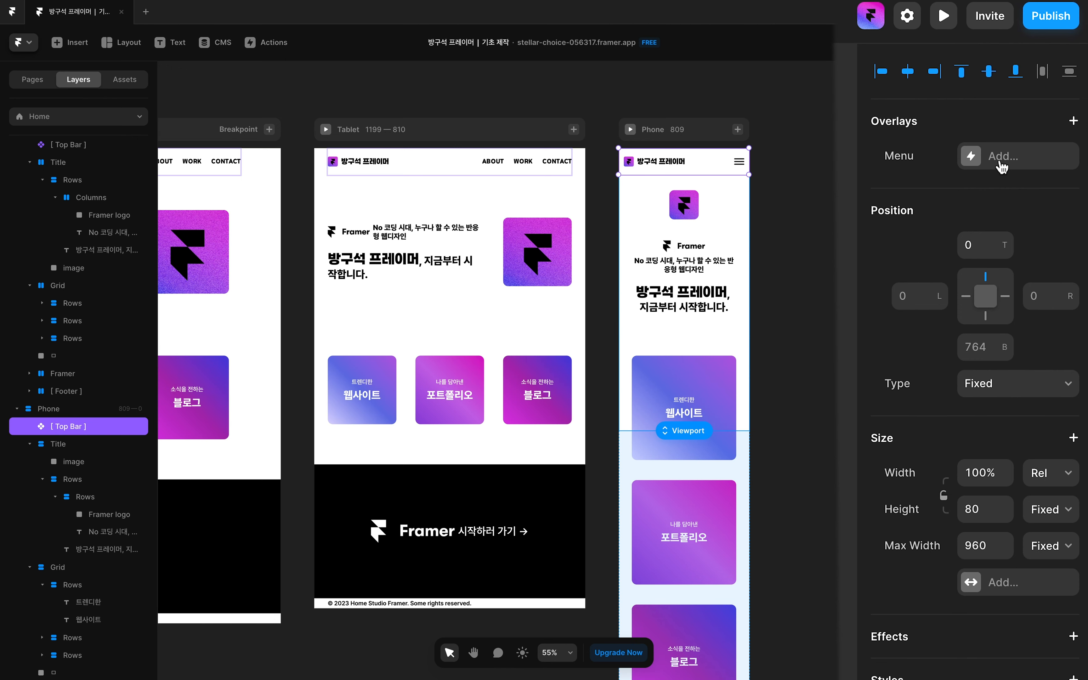
click(1002, 158)
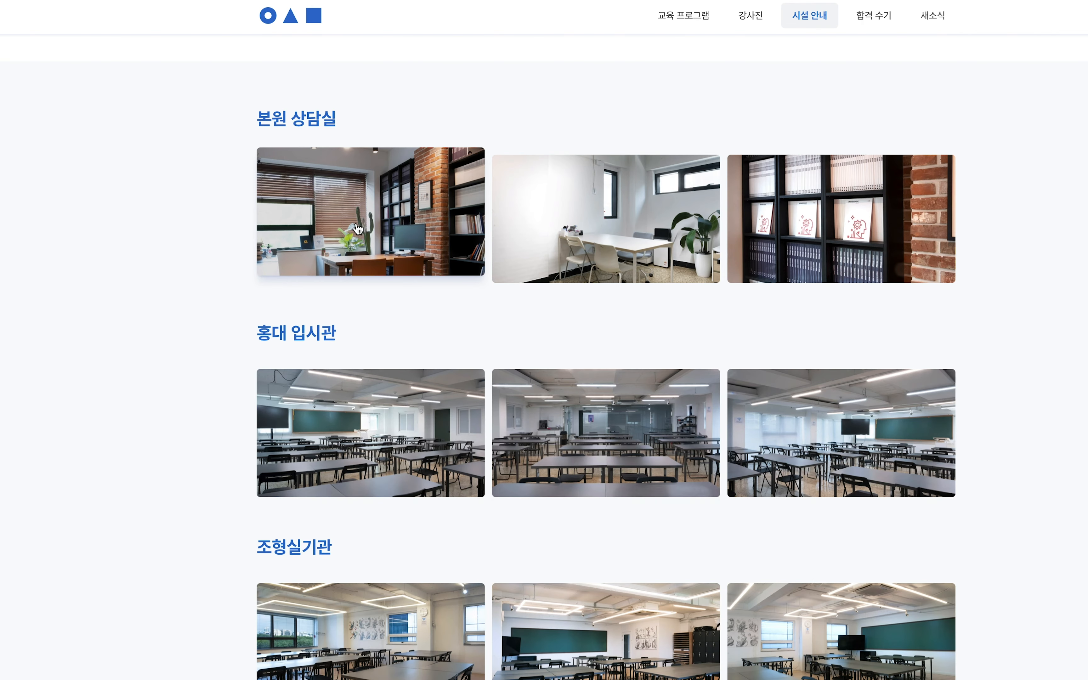
Examine how overlays behave on example websites by opening enlarged gallery images, an artwork and the circular PPP menu
click(357, 229)
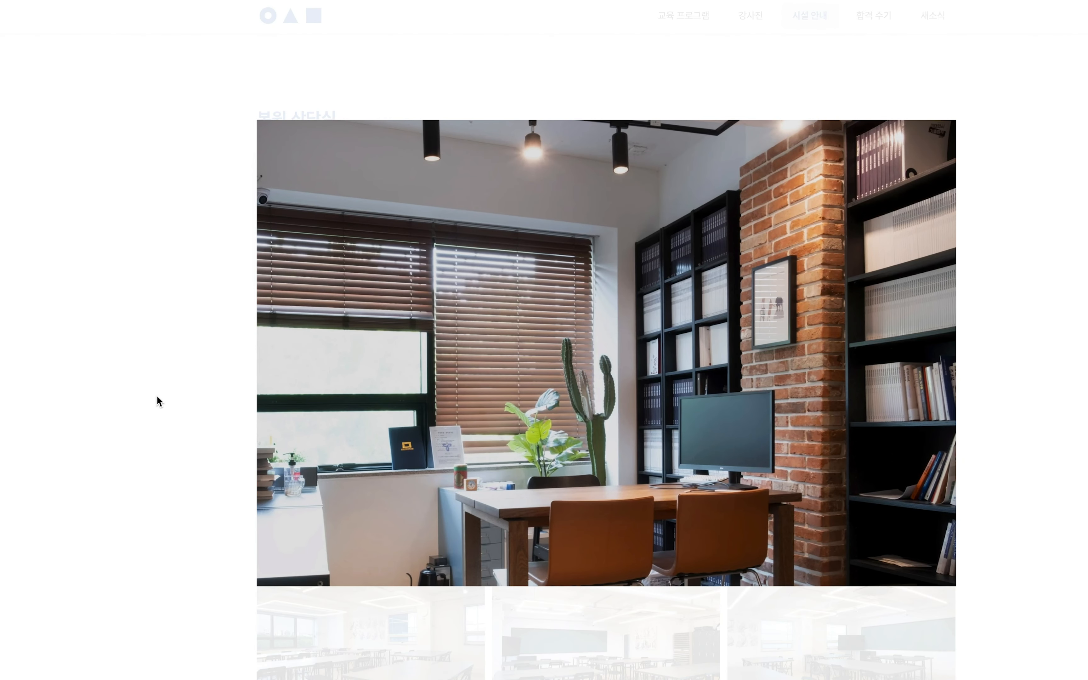
click(151, 404)
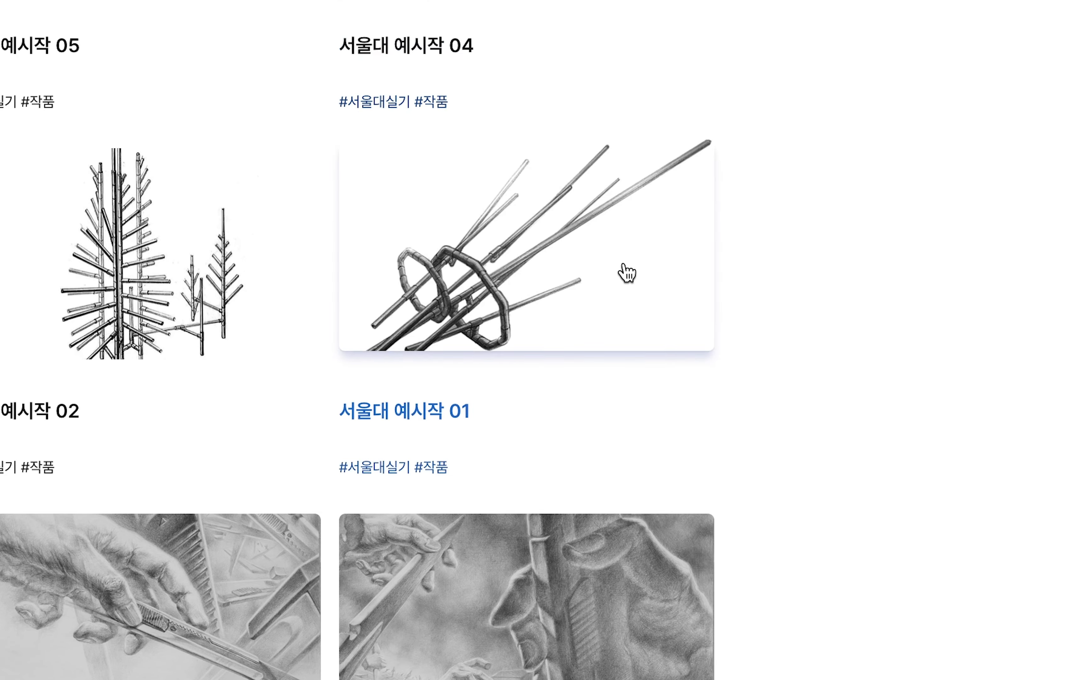
click(627, 274)
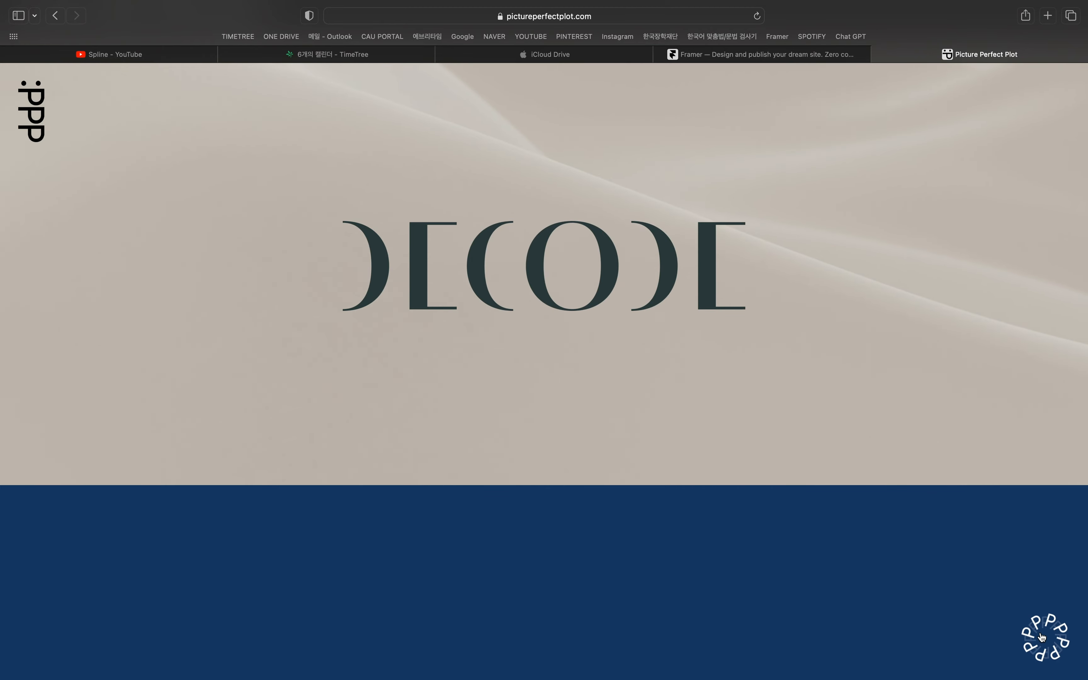
click(1042, 638)
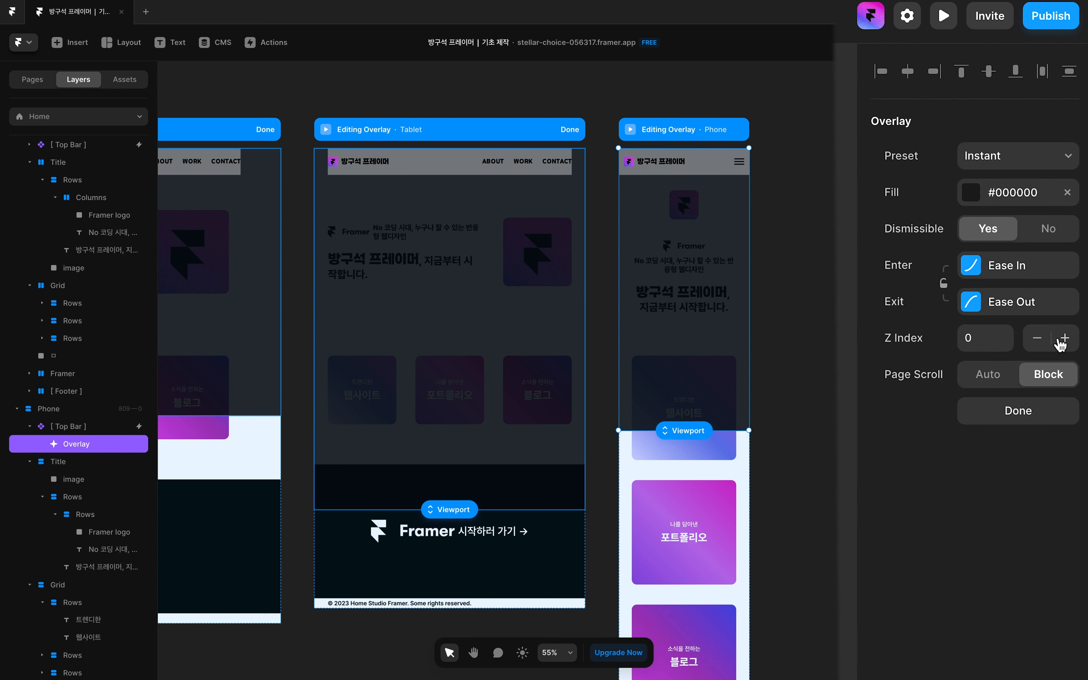
Set the overlay's Z Index to 1 and leave overlay editing
click(1064, 338)
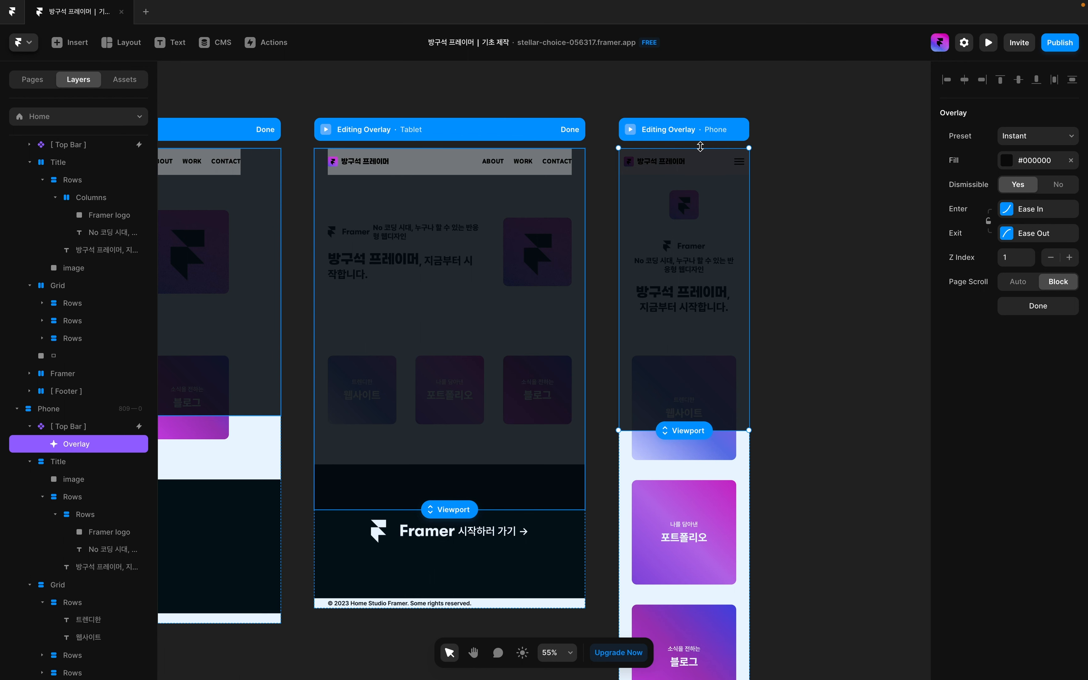
scroll(720, 135, down, 4)
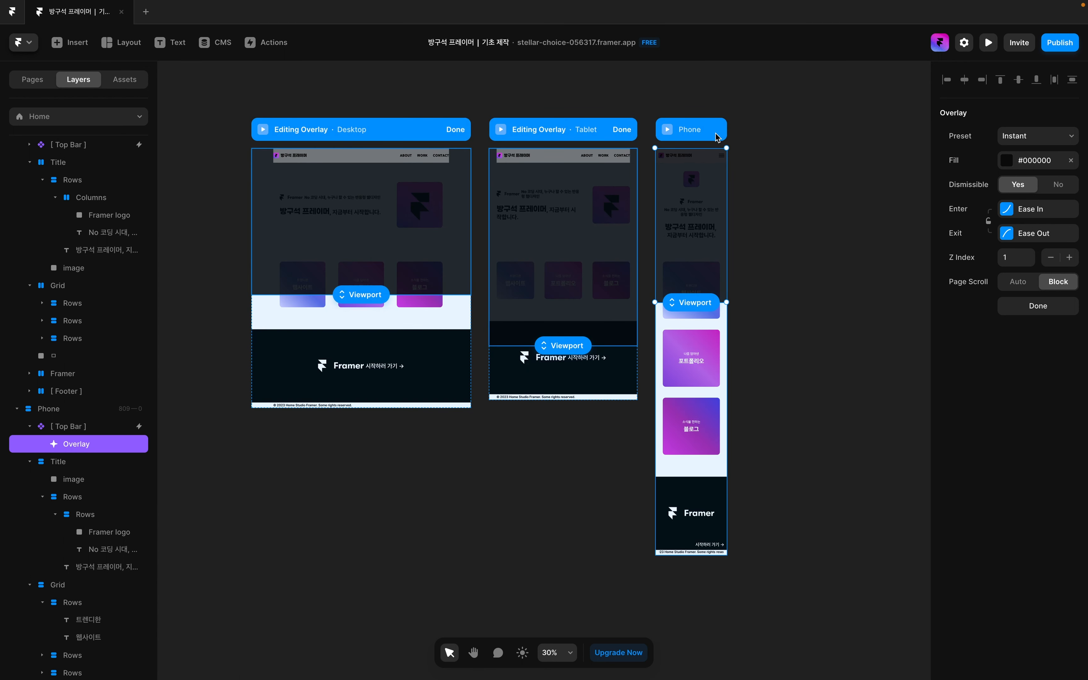
scroll(717, 137, up, 5)
click(728, 154)
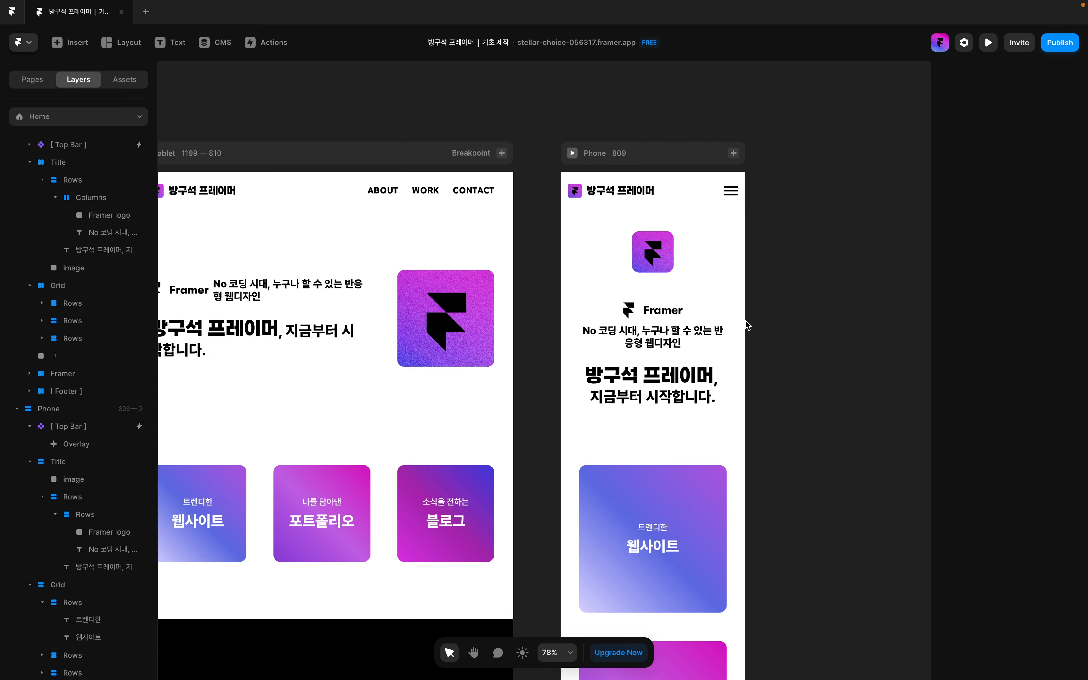
scroll(709, 316, down, 2)
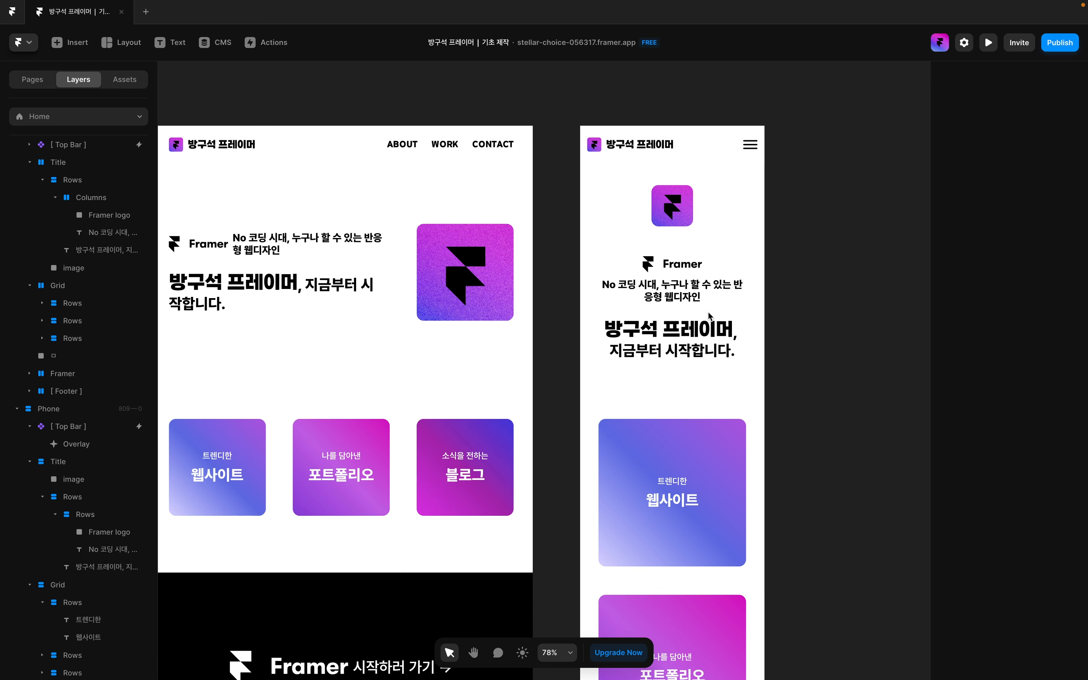
double_click(699, 161)
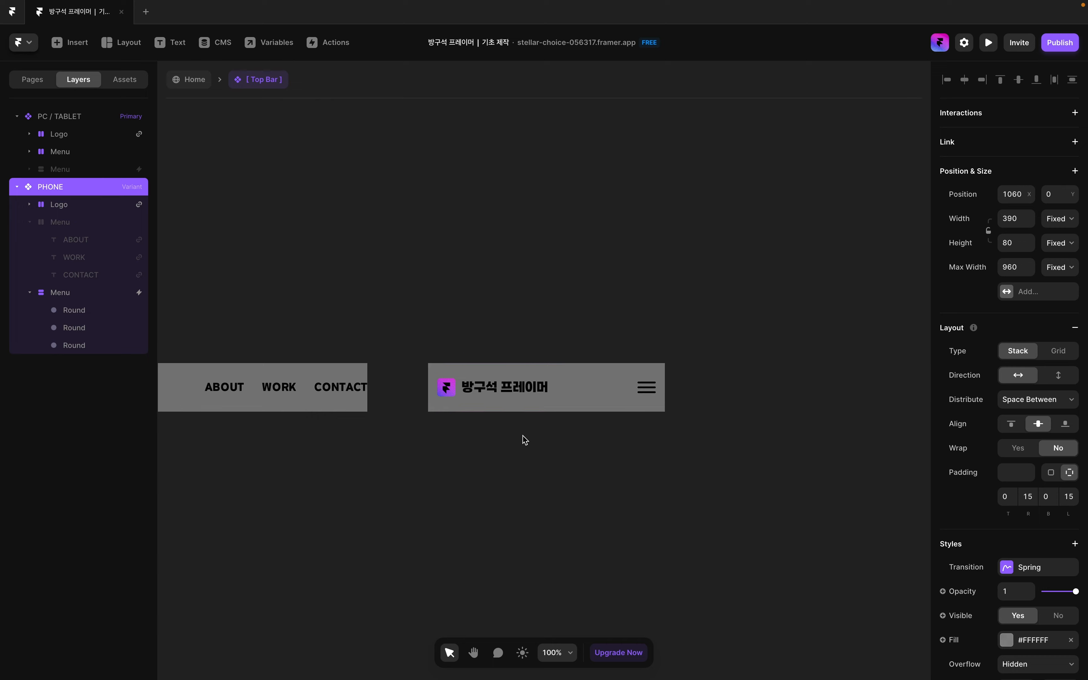
scroll(523, 435, left, 7)
scroll(523, 436, down, 2)
click(568, 326)
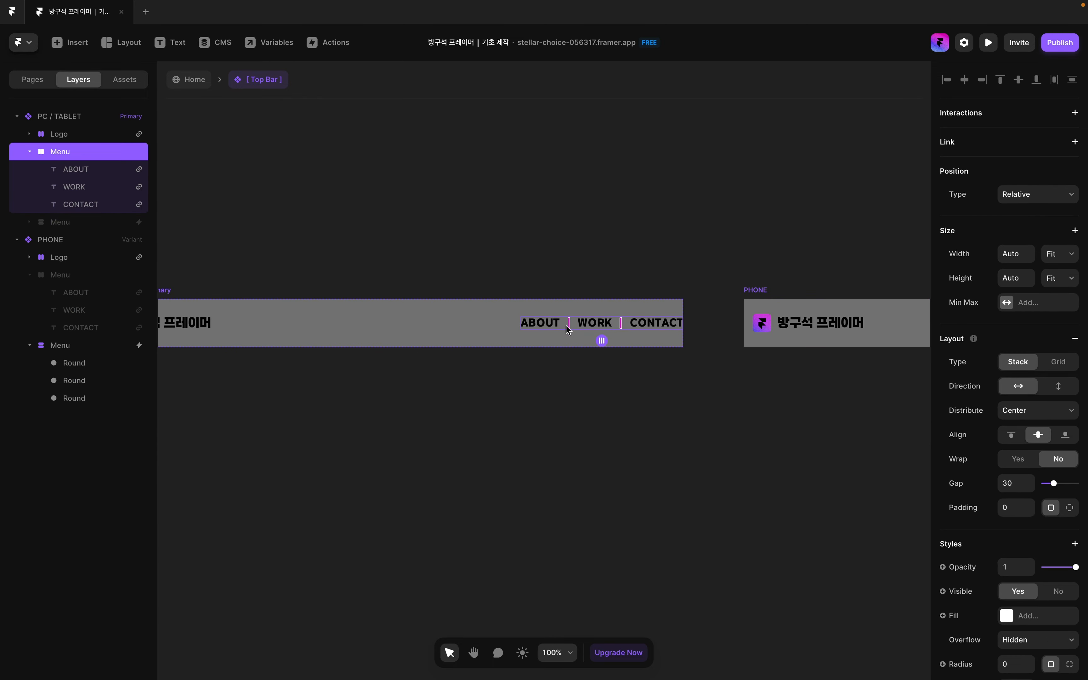
click(194, 84)
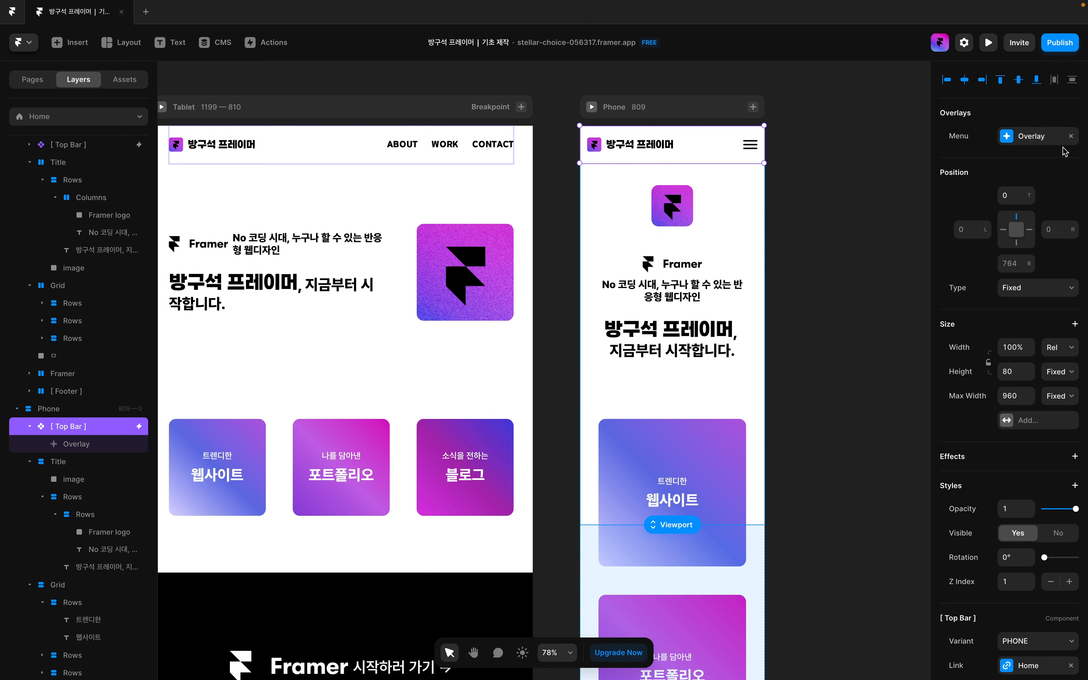
Paste the copied Menu stack into the Phone Top Bar's overlay and center it horizontally
click(1031, 136)
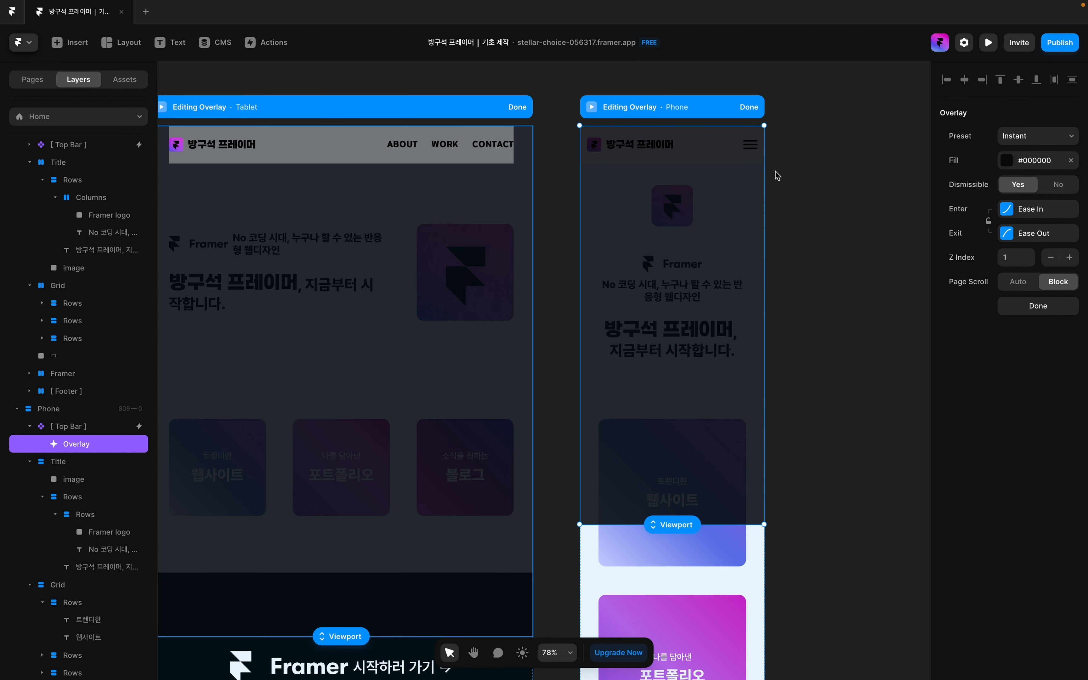
key(super+v)
scroll(785, 310, right, 2)
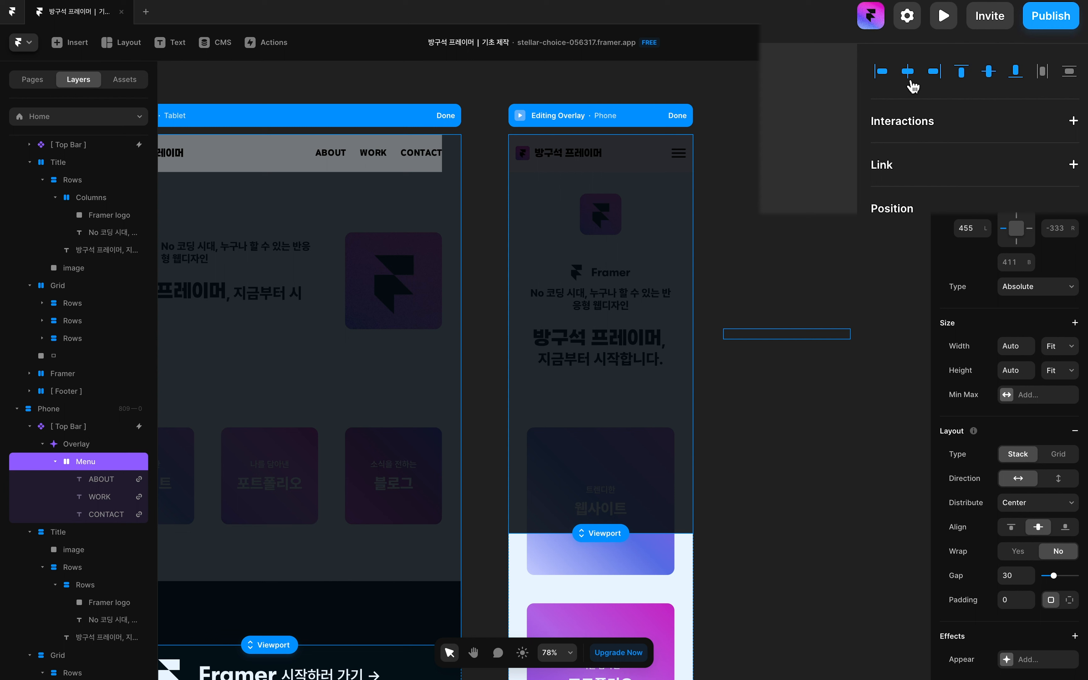
click(965, 79)
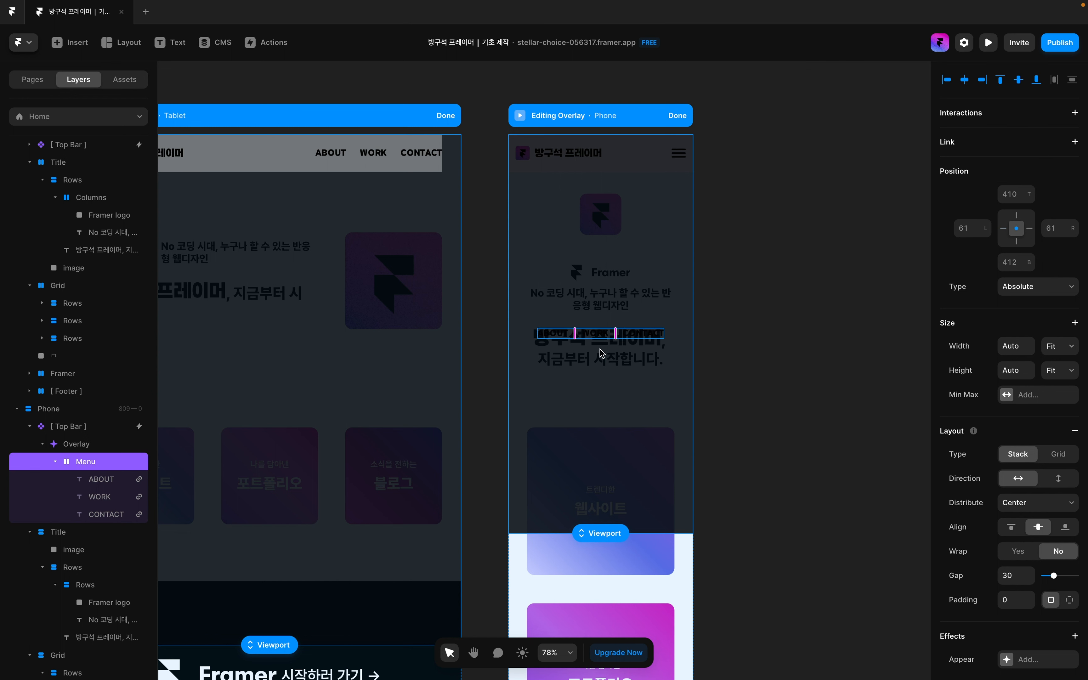
Give the overlay's Menu stack a #FFFFFF fill and a vertical direction
scroll(1016, 575, down, 5)
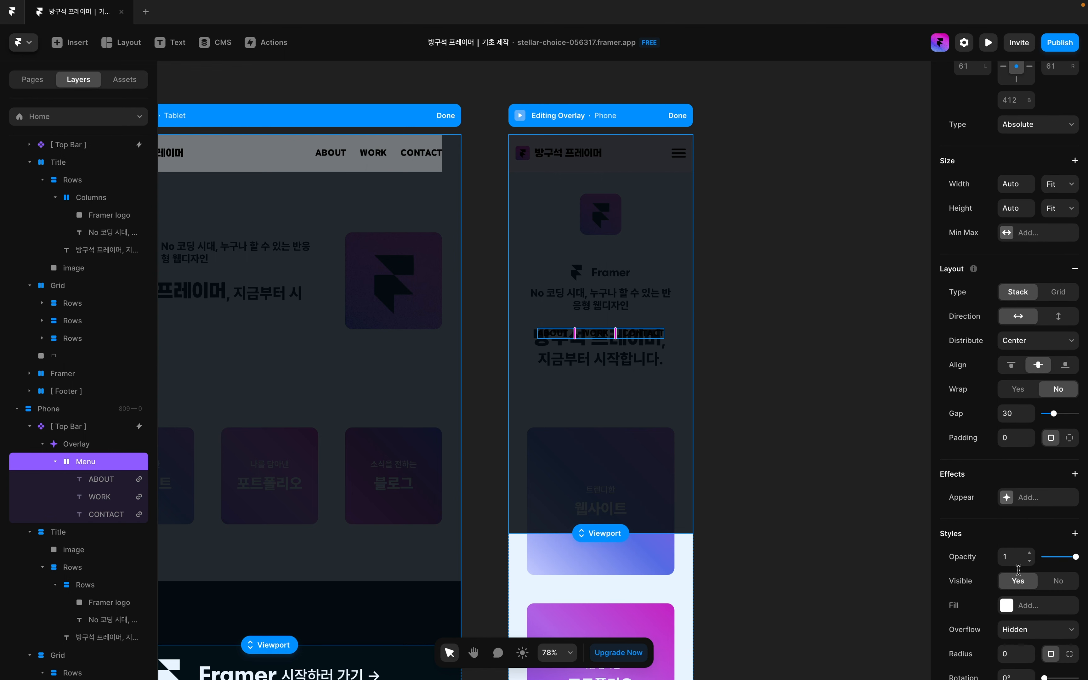
click(1026, 611)
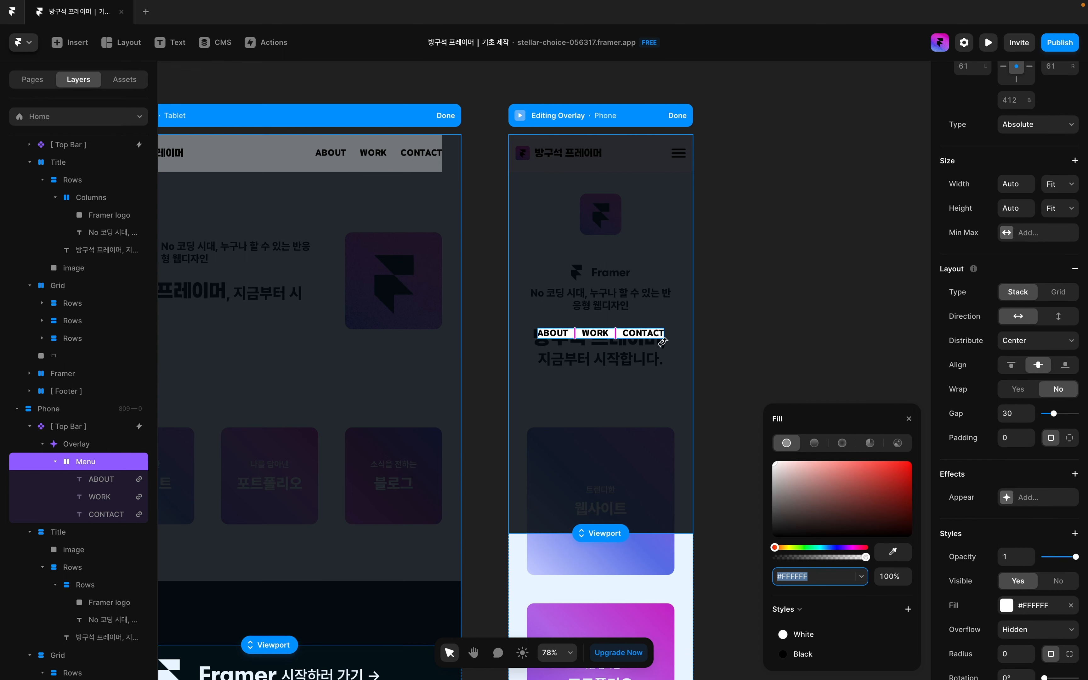
click(909, 419)
click(1060, 317)
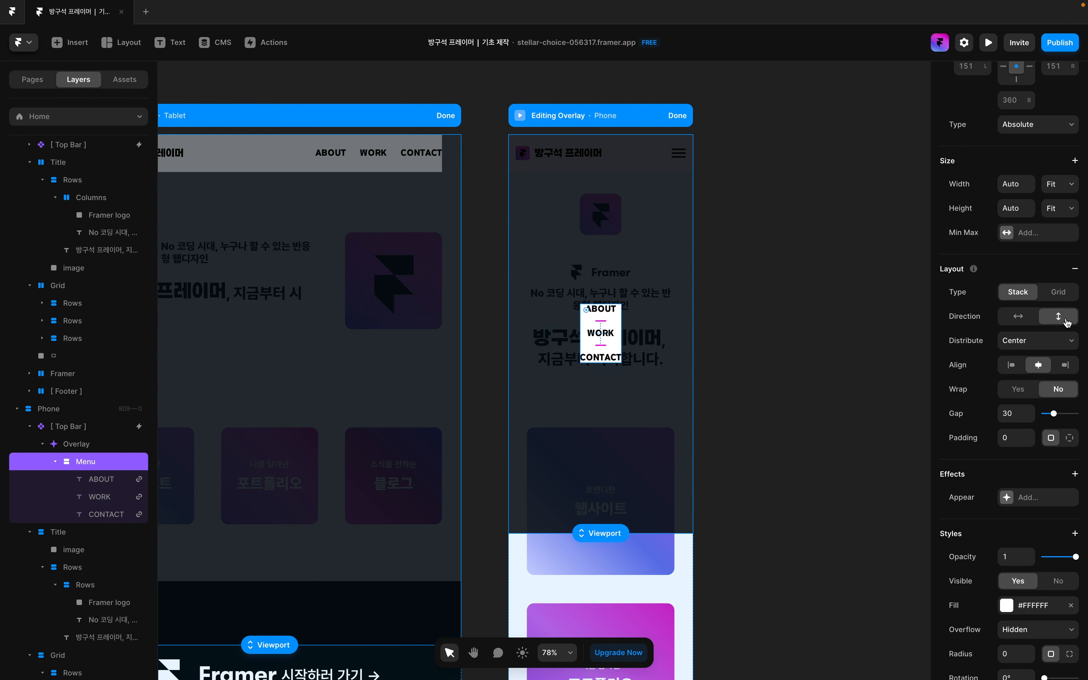
Set the overlay Menu's width to 40% relative and its height to Viewport at 100vh
click(1062, 184)
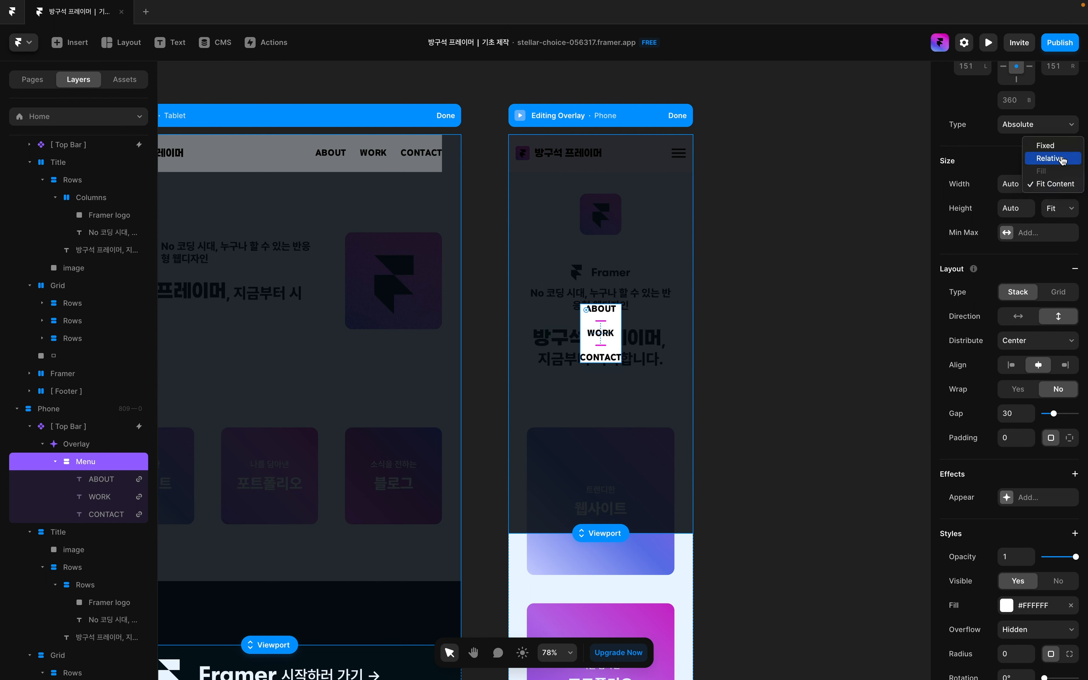
click(1063, 160)
click(1020, 185)
text(40)
key(Return)
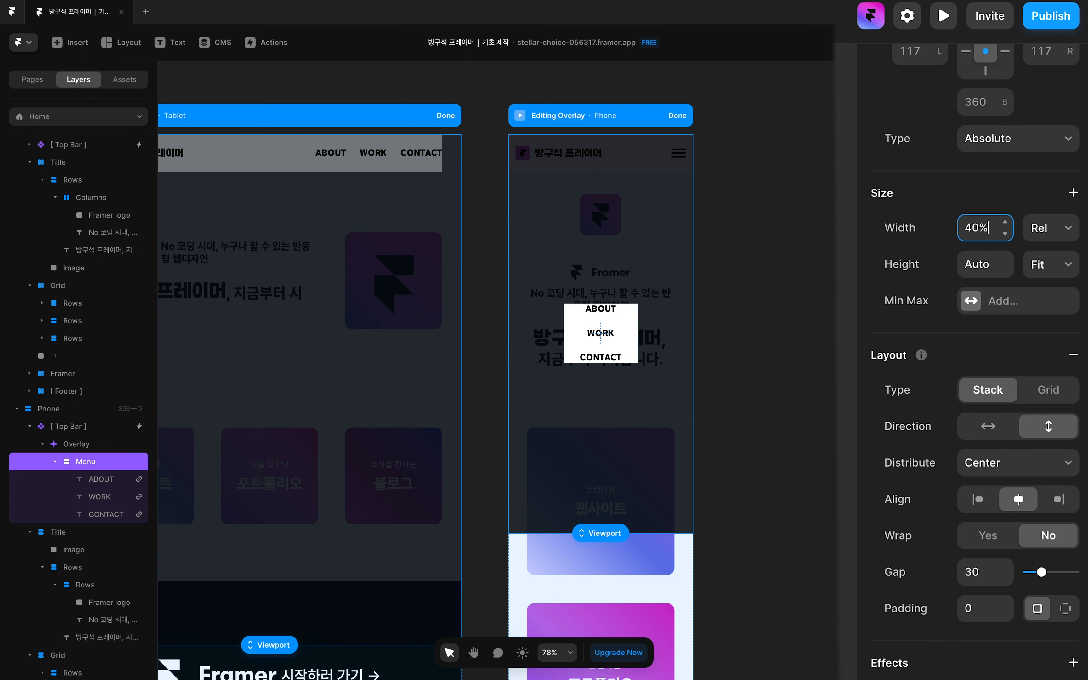
click(1048, 267)
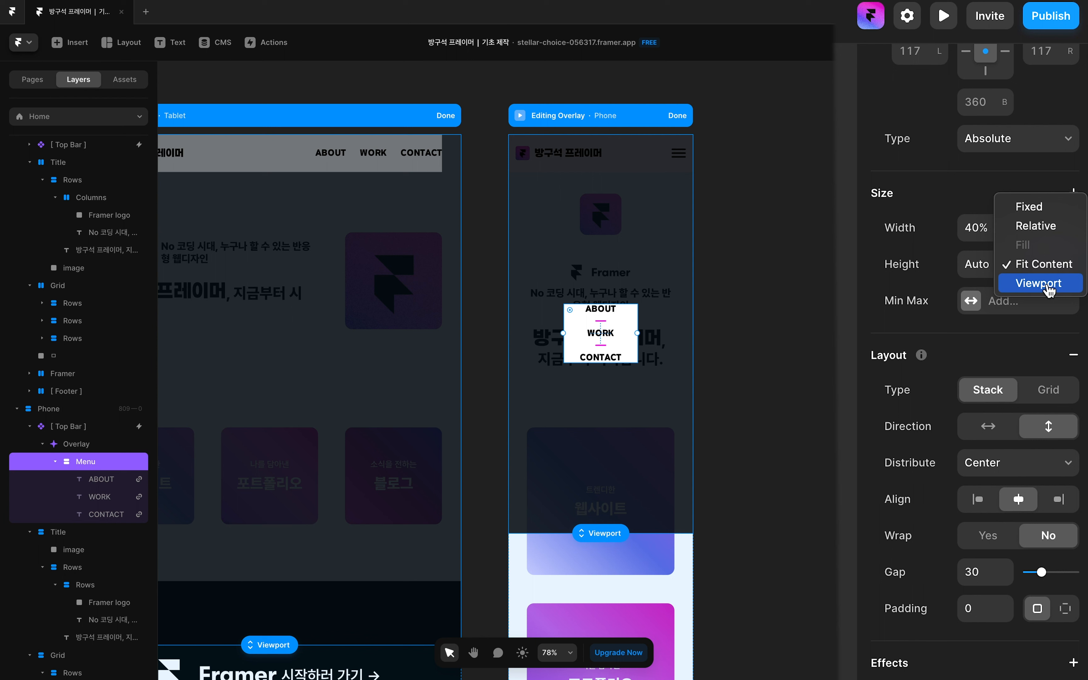
click(1038, 283)
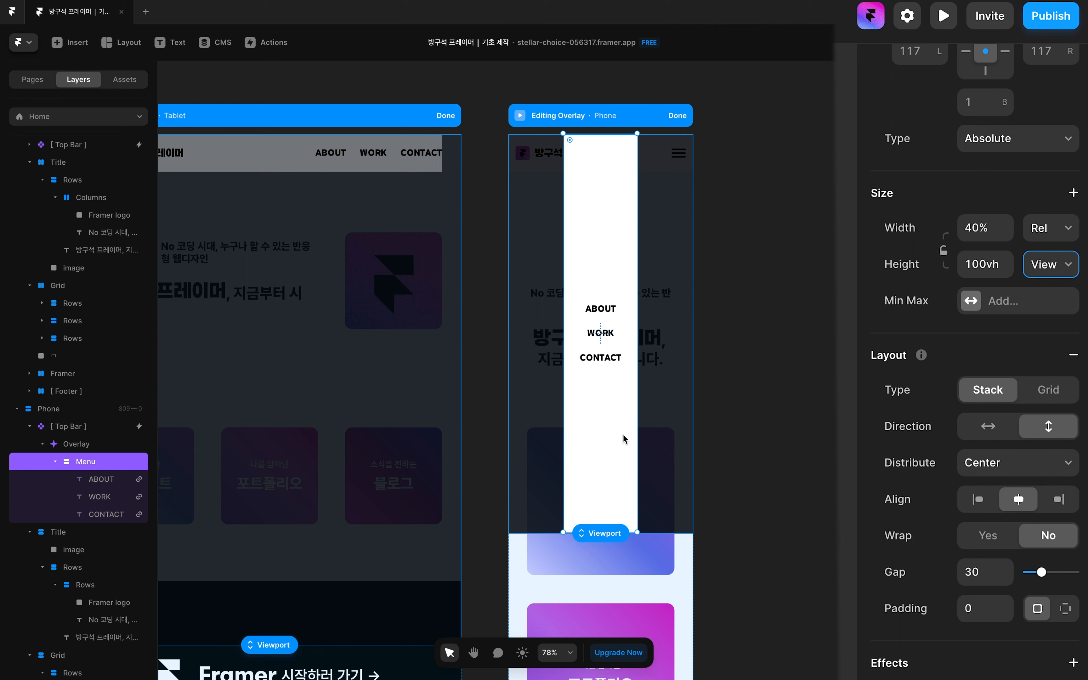
Pin the overlay Menu to the right edge of the phone screen with an offset of 0
scroll(979, 360, up, 5)
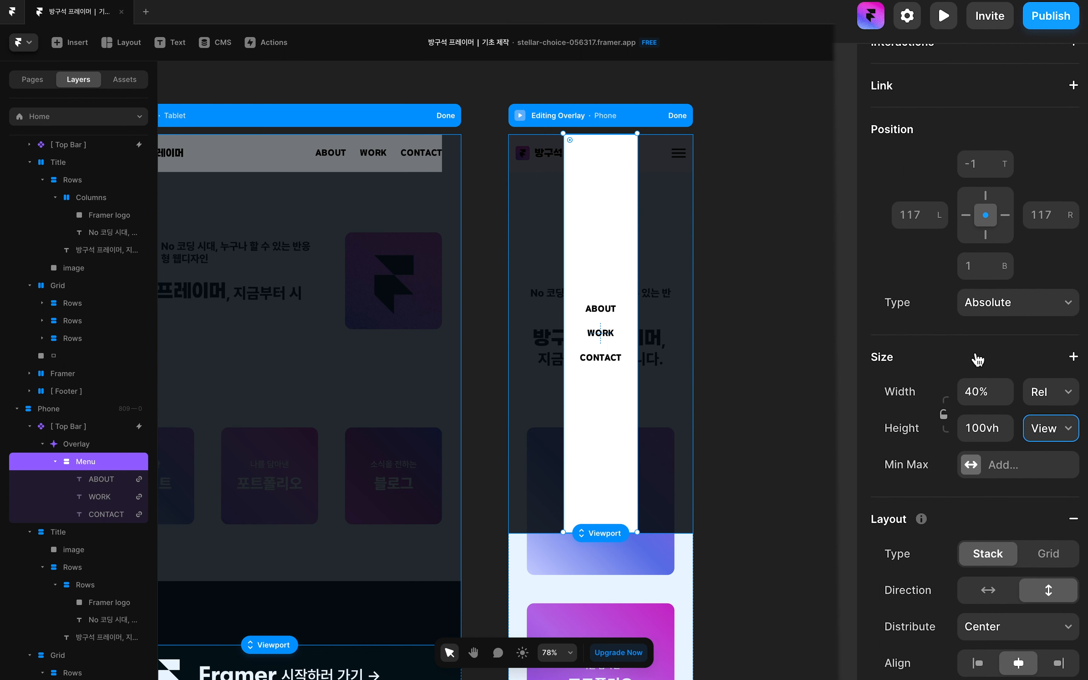
click(1050, 298)
text(0)
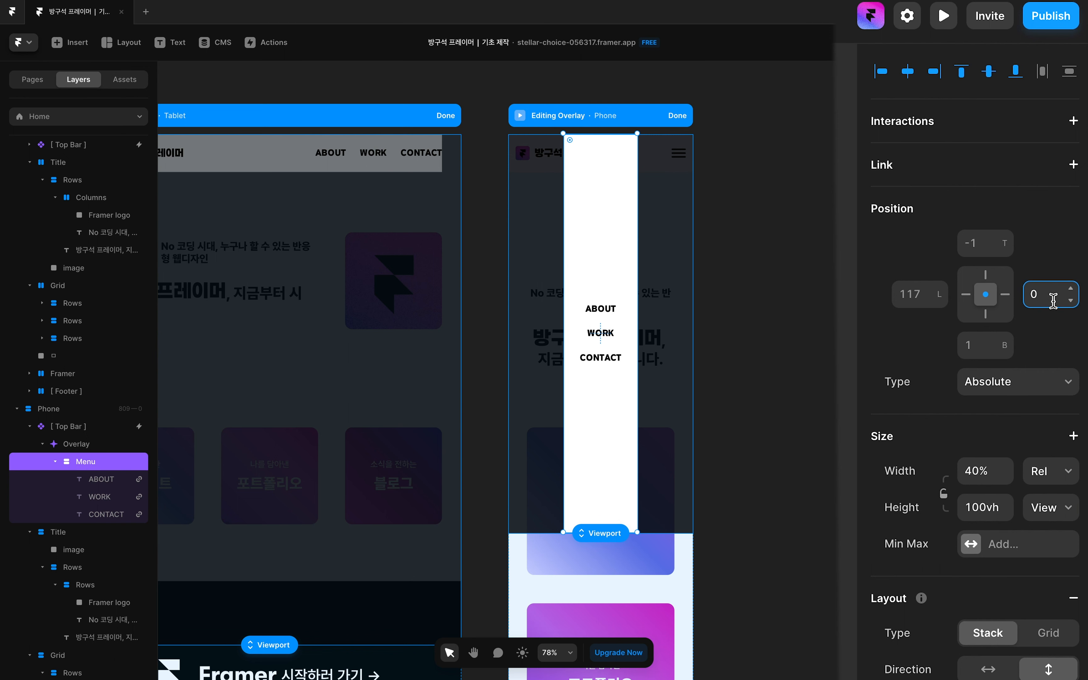
key(Return)
Set the overlay Menu's distribution to Start with a top padding of 120, and finish editing the overlay
scroll(942, 213, down, 5)
click(676, 338)
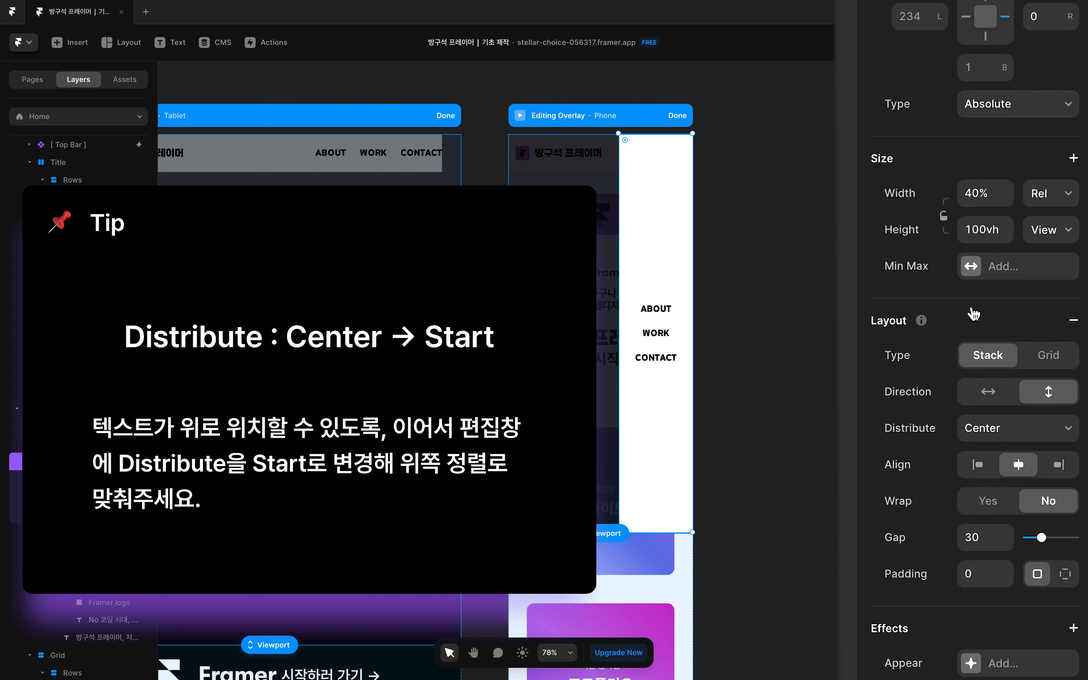
click(989, 425)
click(988, 411)
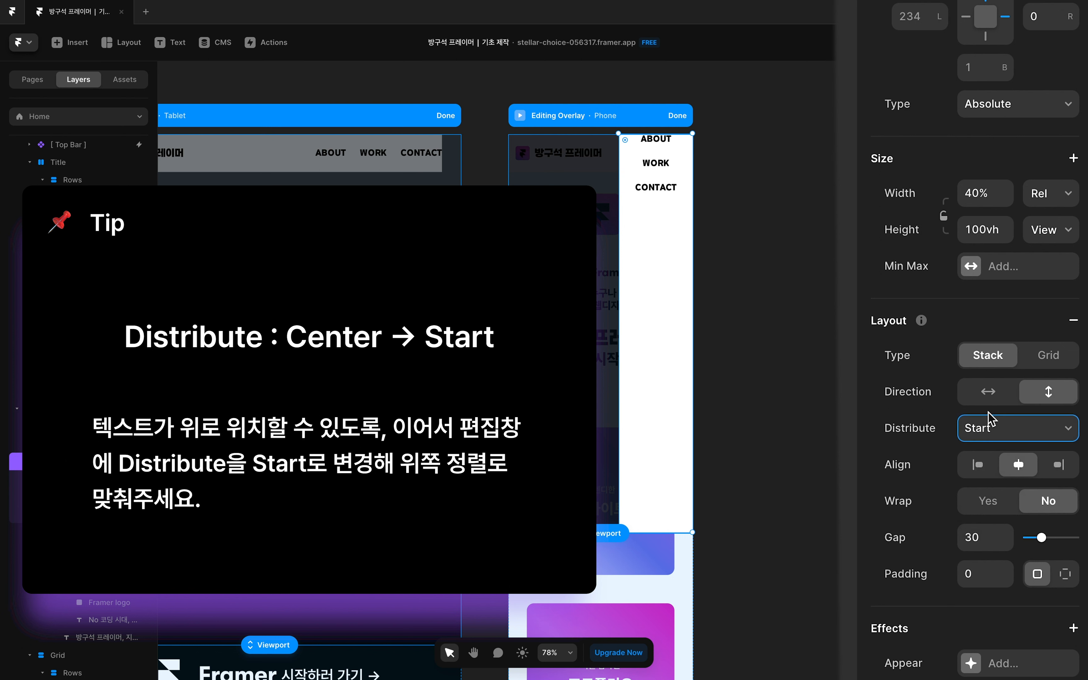
scroll(1020, 529, down, 2)
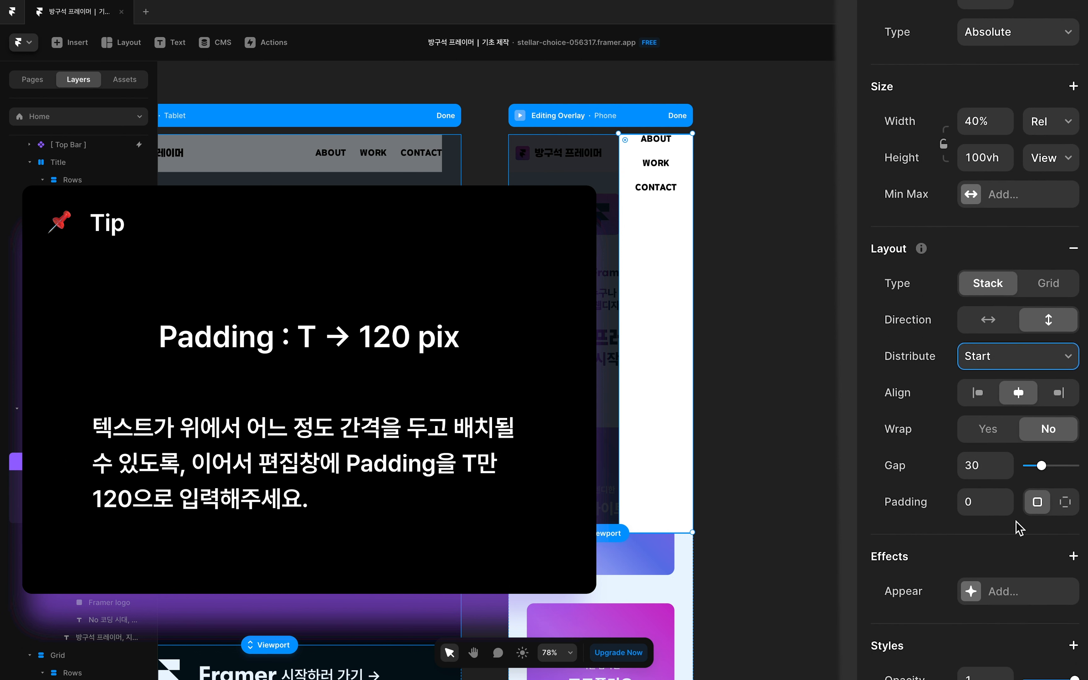
click(1071, 509)
click(978, 542)
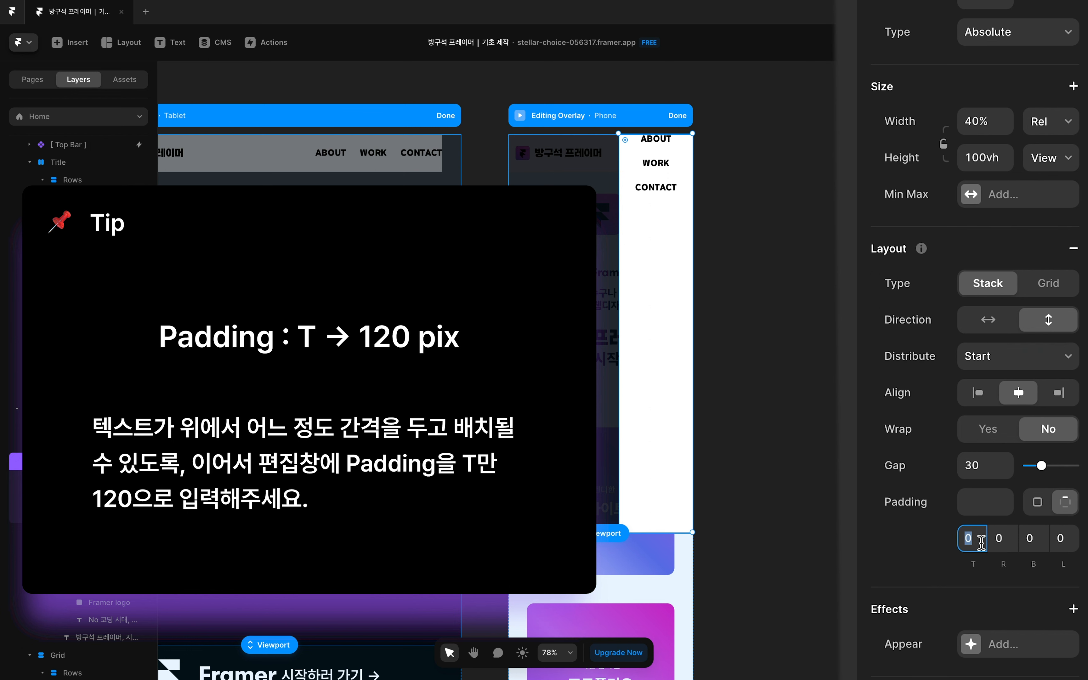
text(120)
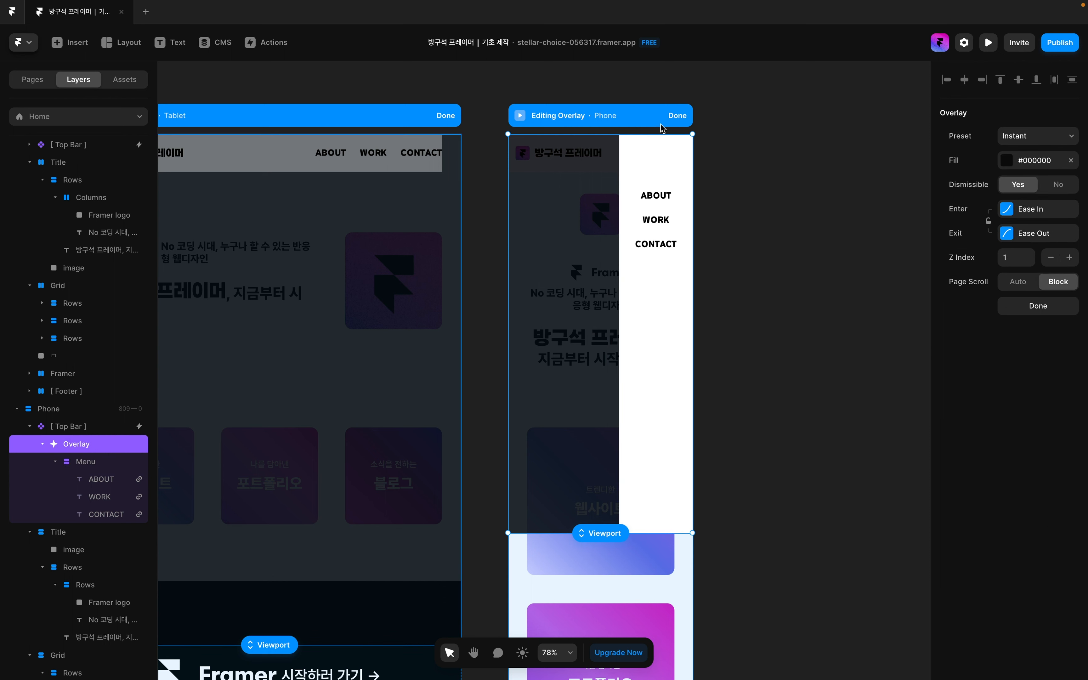
click(674, 116)
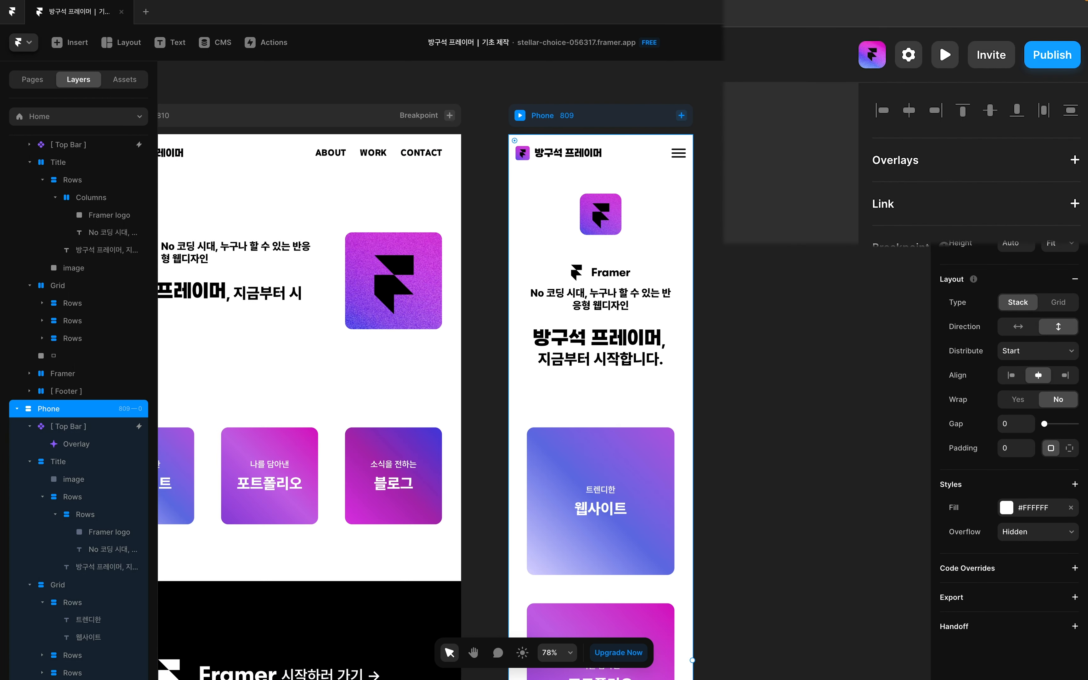
Publish the updated site and test the hamburger menu on the live page at phone width
click(1054, 57)
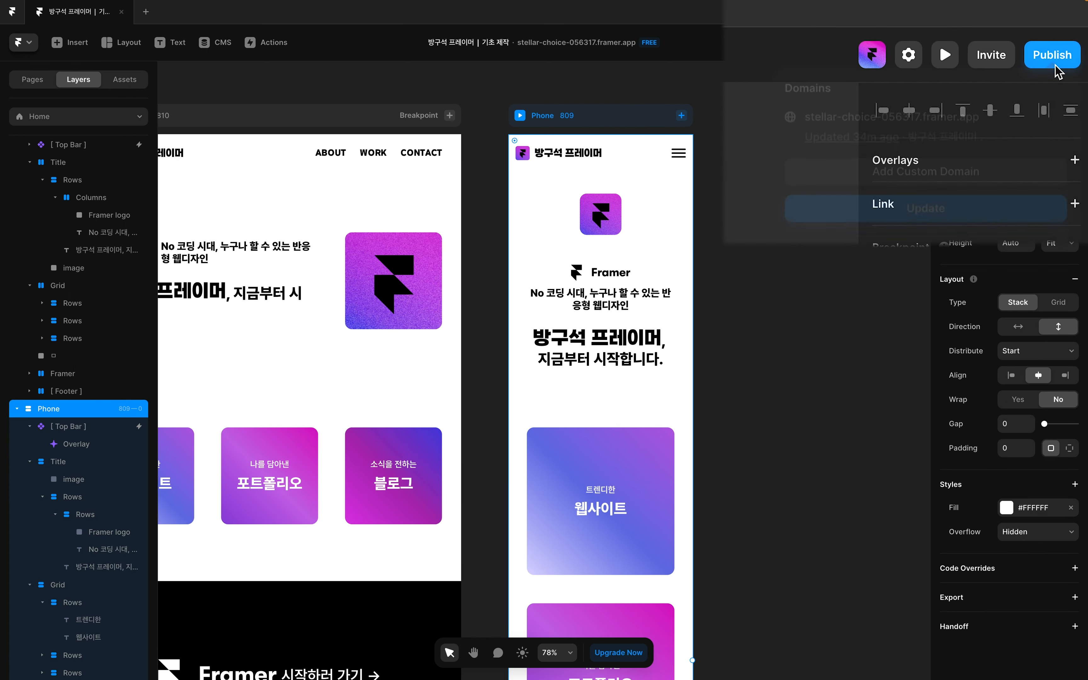
click(946, 223)
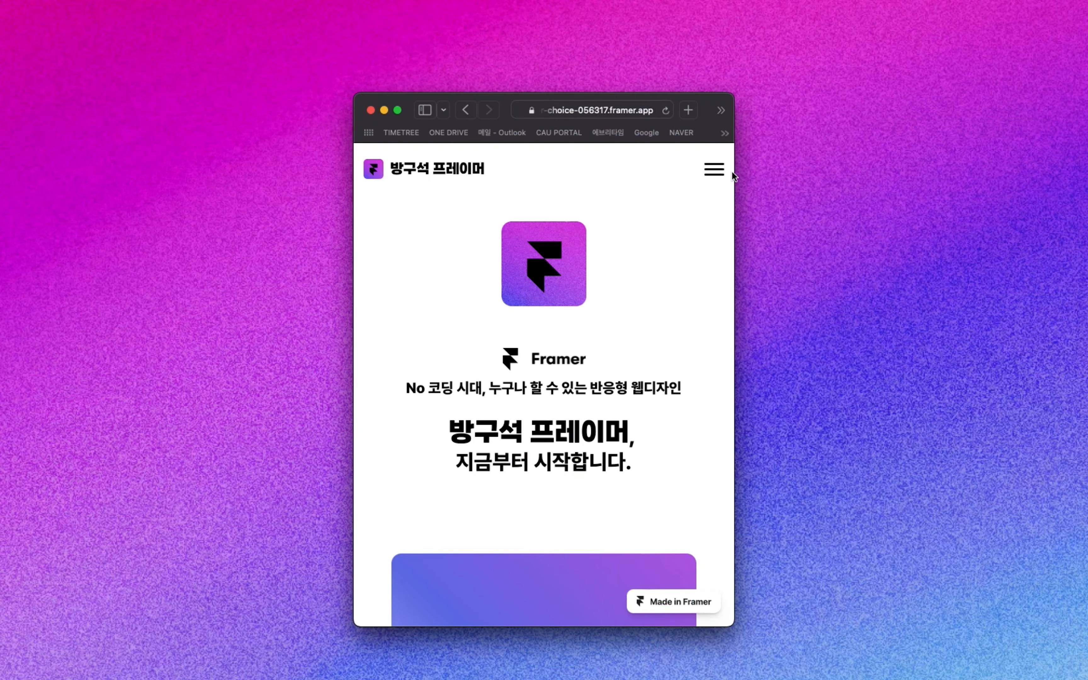
click(713, 170)
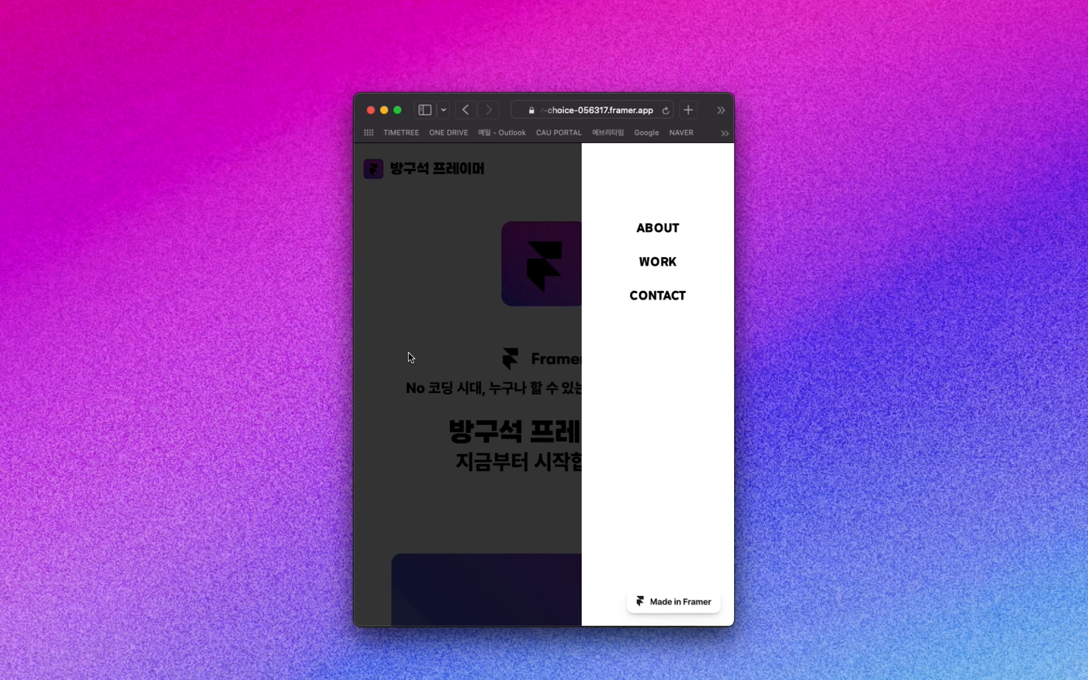
Test dismissing and reopening the phone menu overlay on the live page
click(410, 355)
click(714, 170)
click(447, 315)
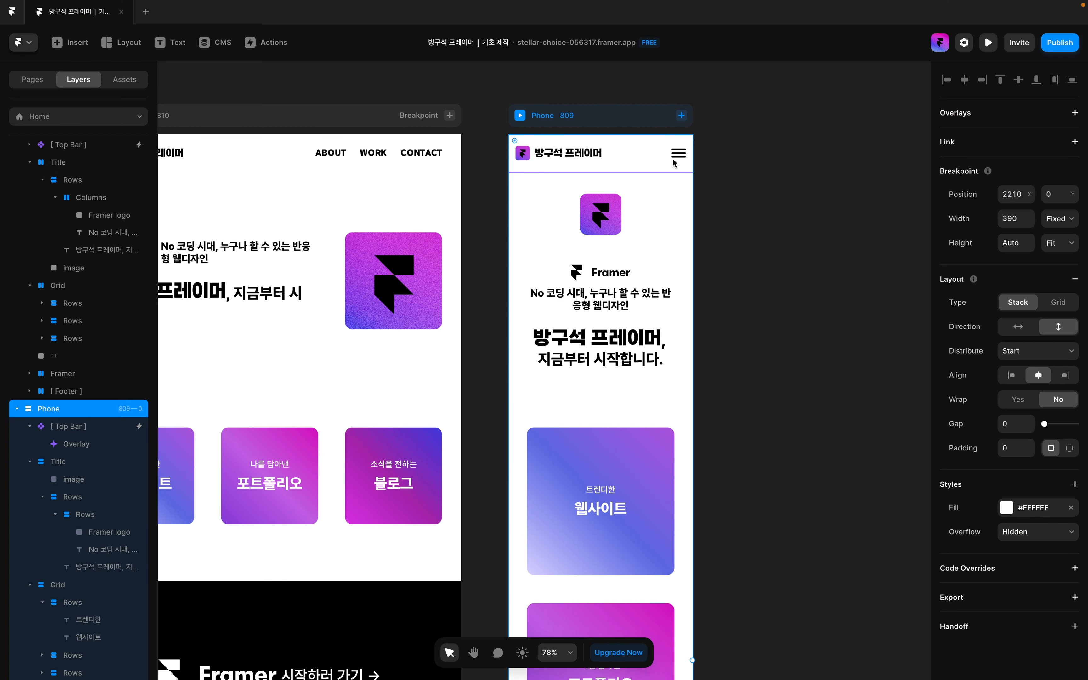
Open the phone Top Bar's overlay for editing, set its Enter transition to Spring, and preview the motion
click(675, 162)
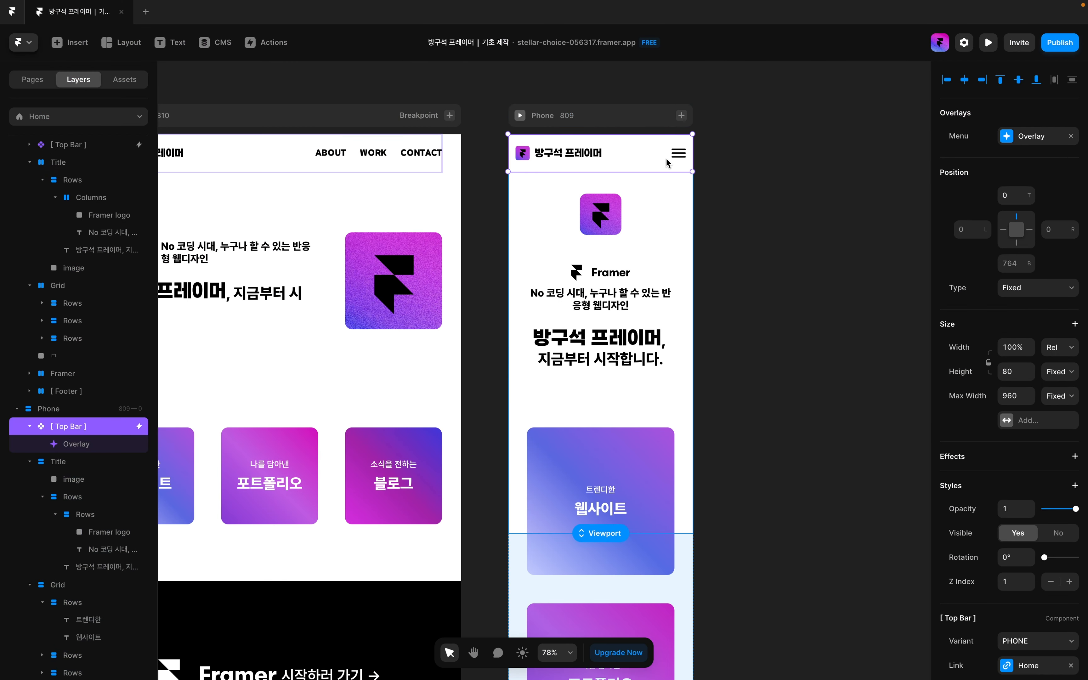
click(1044, 144)
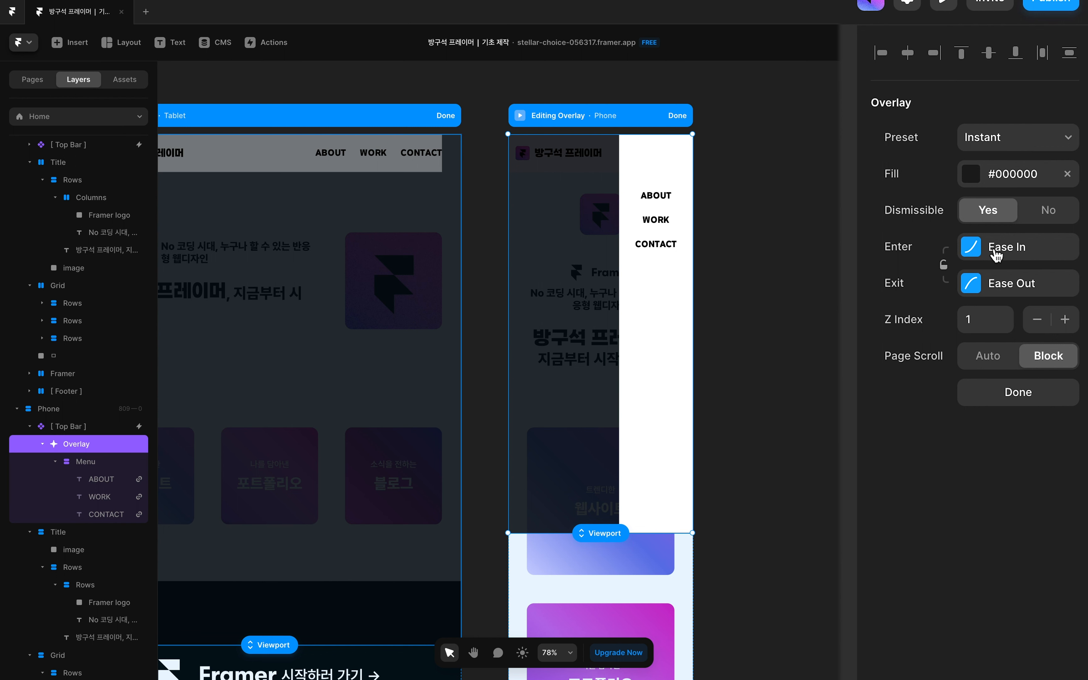
click(1029, 209)
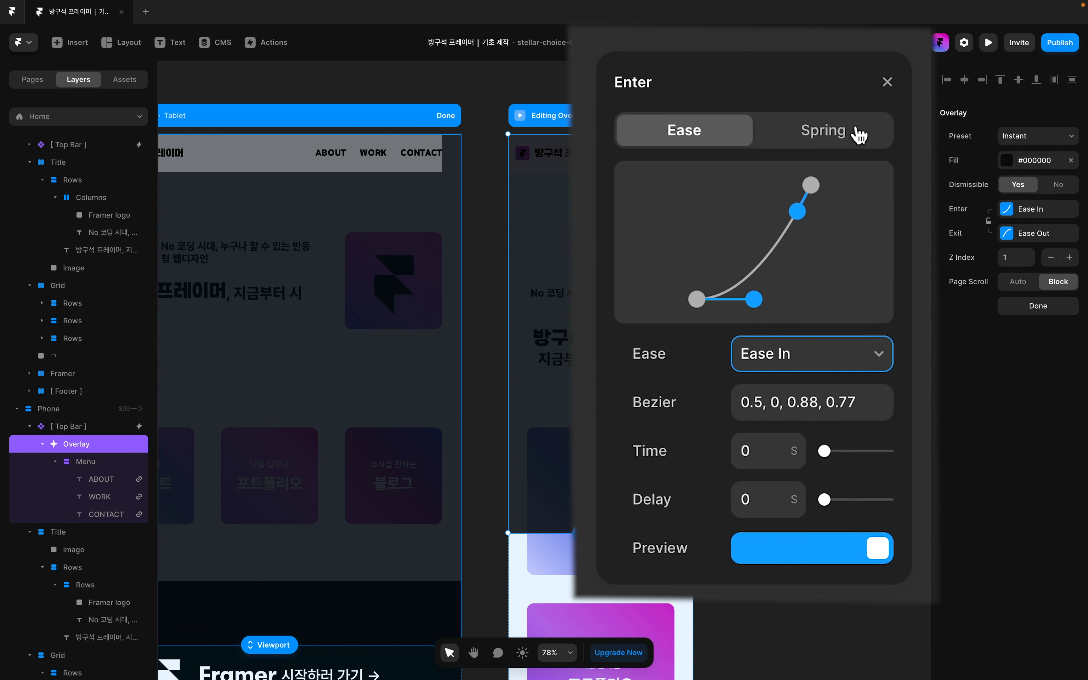
click(860, 135)
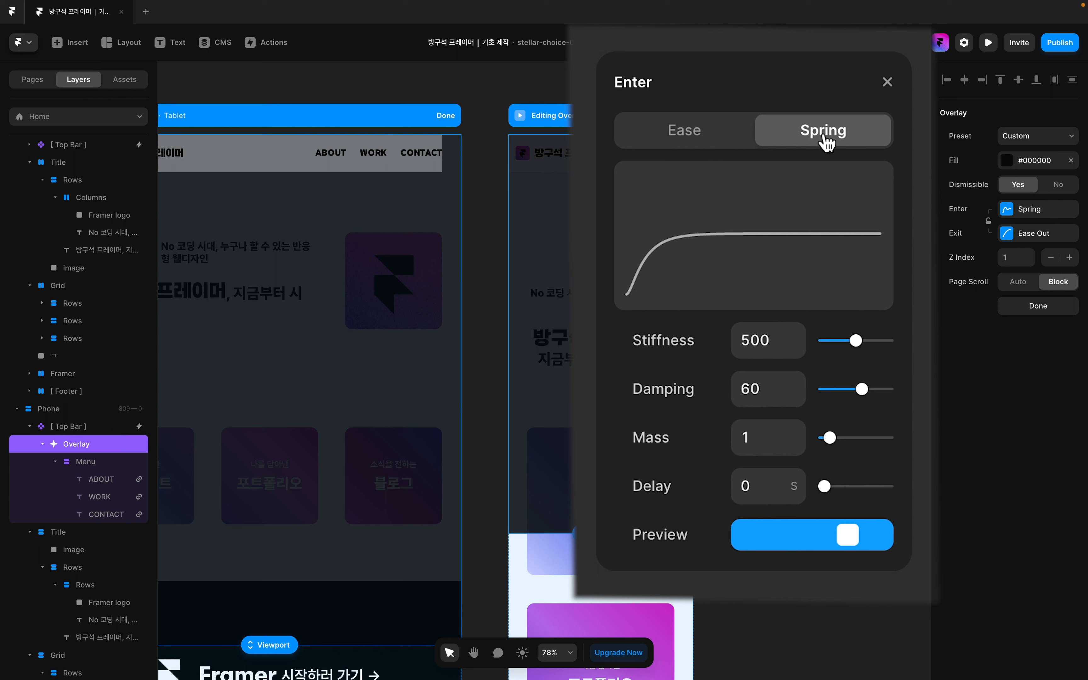
click(694, 138)
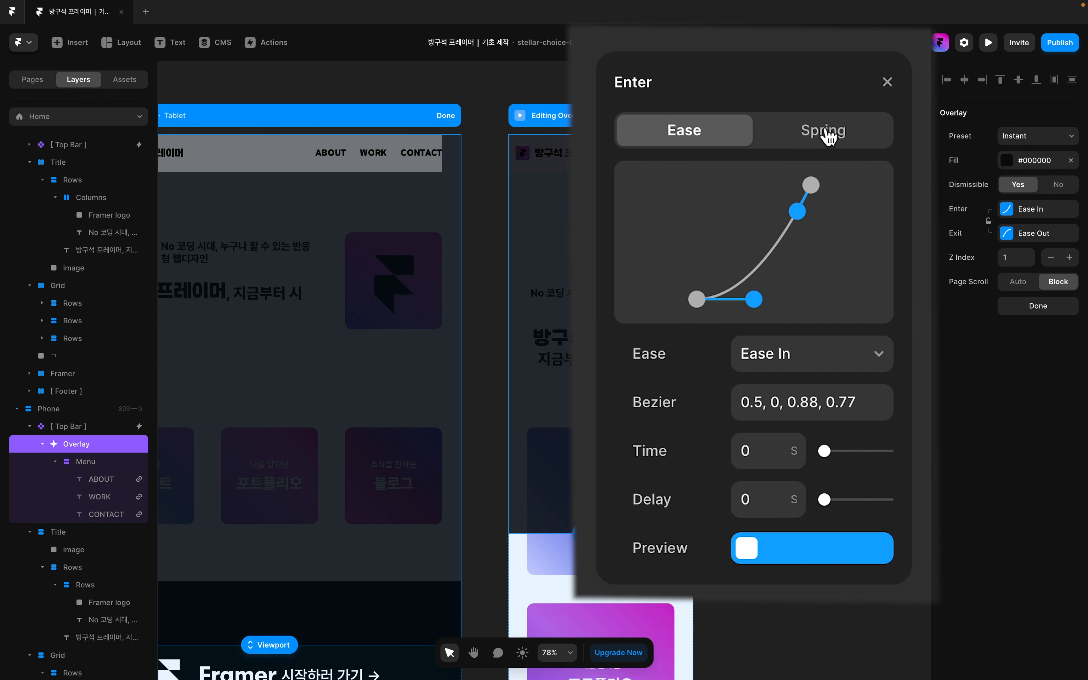
click(827, 135)
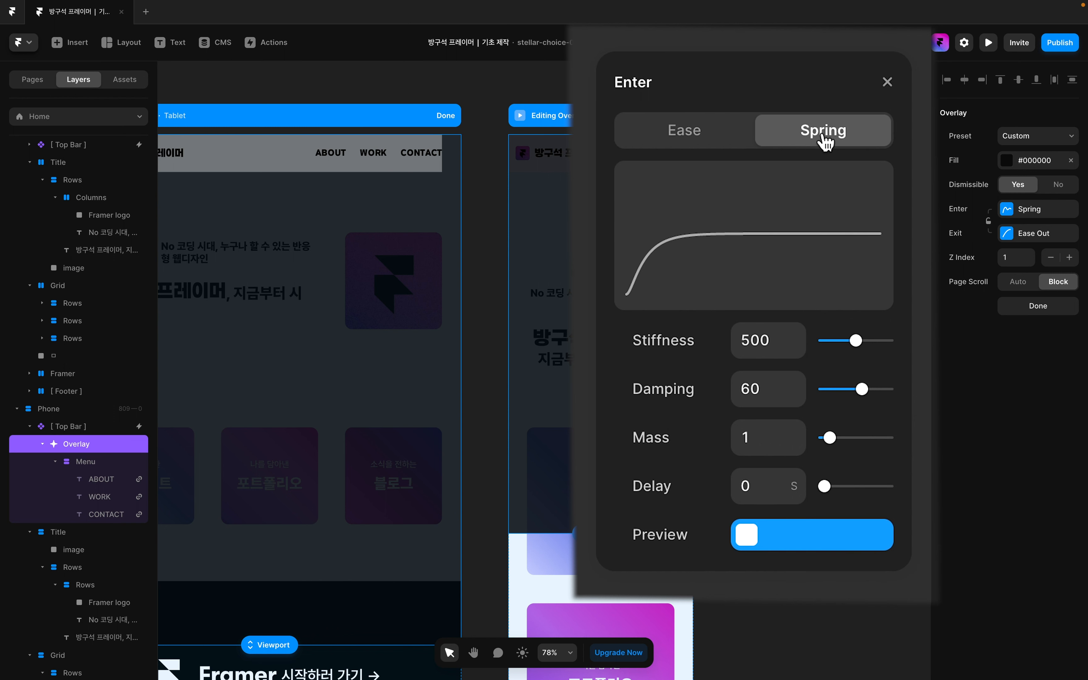
click(776, 542)
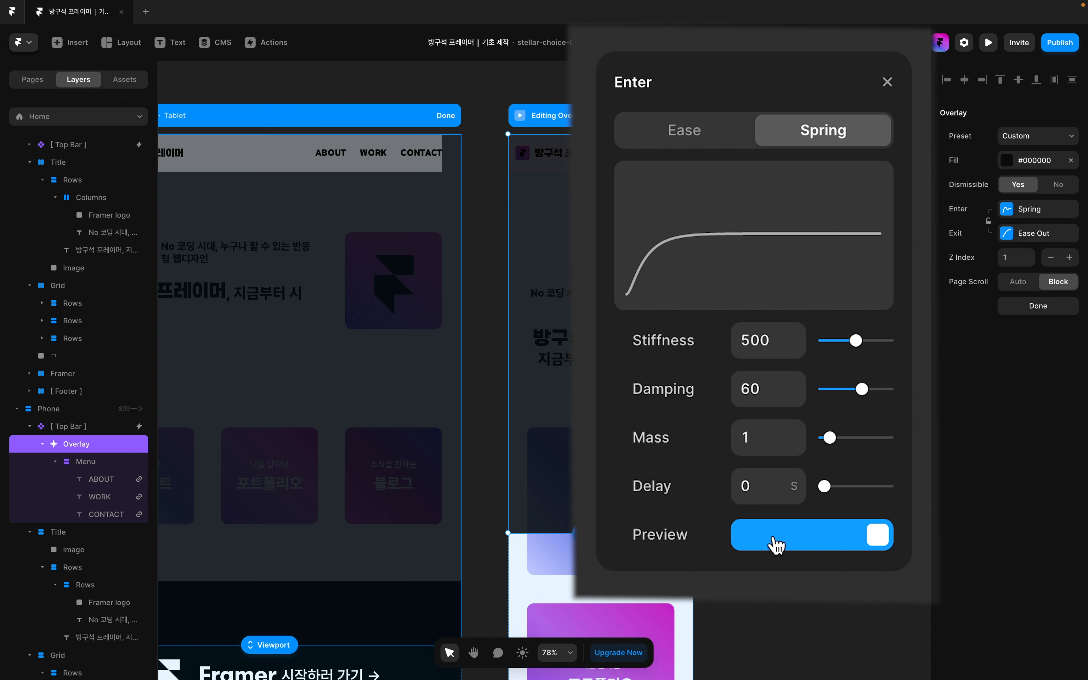